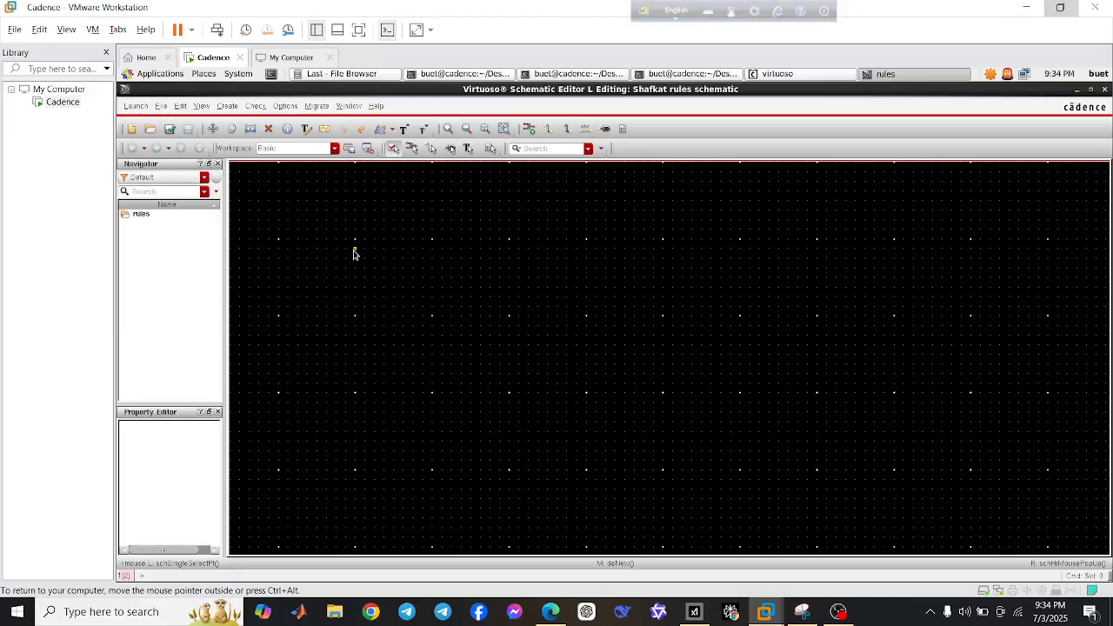
Place an nmos1v transistor symbol from the gpdk090 library in the right half of the empty schematic
key(i)
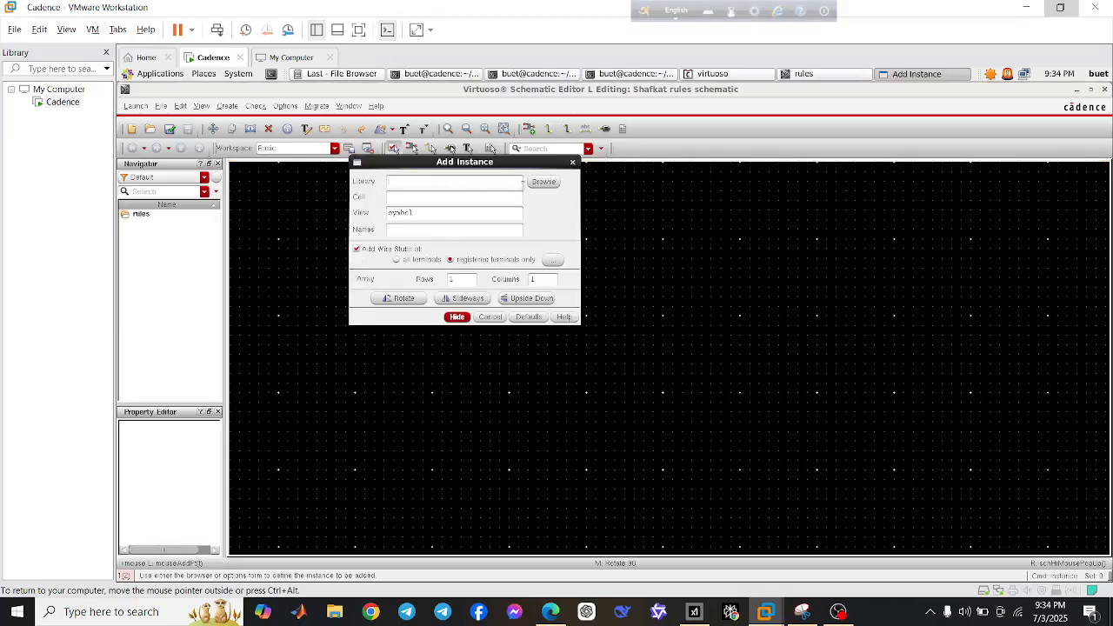
click(543, 182)
click(143, 193)
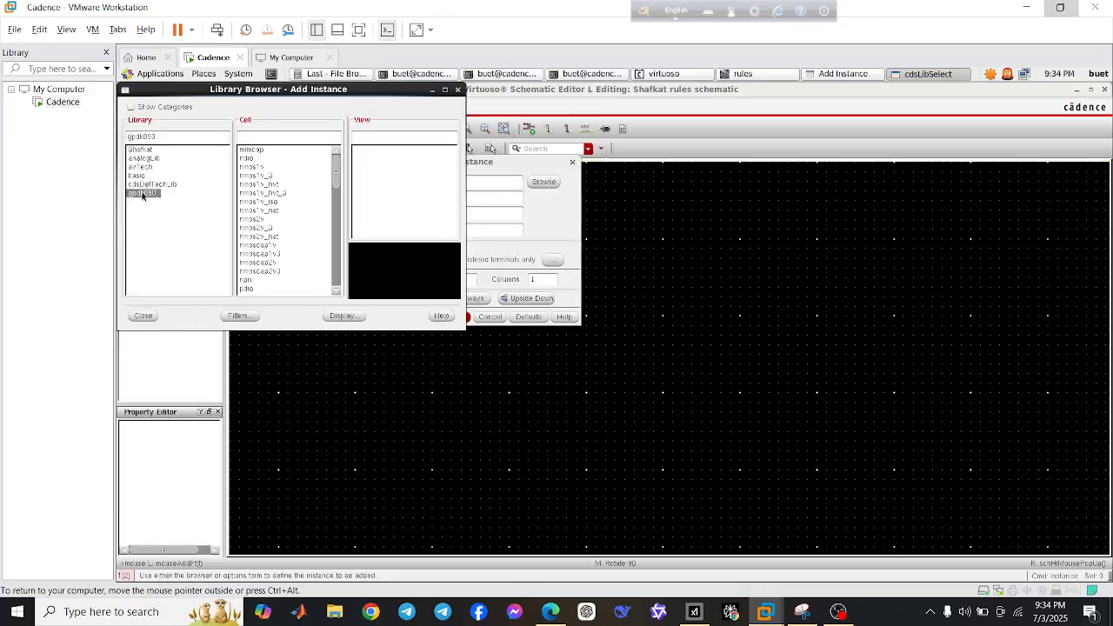
click(257, 167)
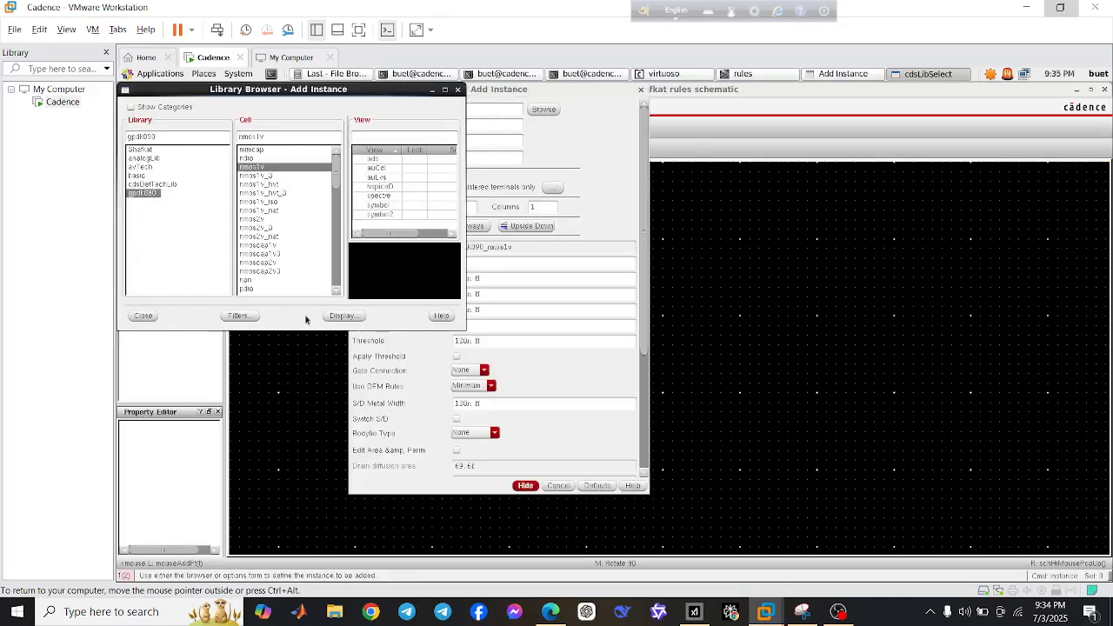
click(392, 206)
click(762, 366)
key(Escape)
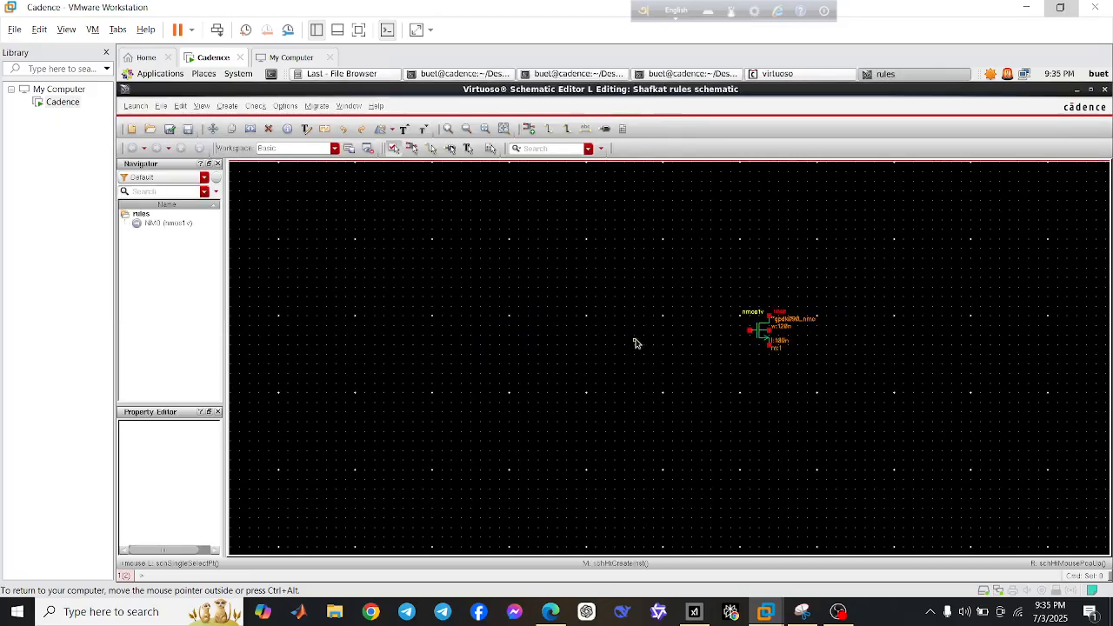
Copy the nmos1v transistor to a spot directly below the original
click(760, 337)
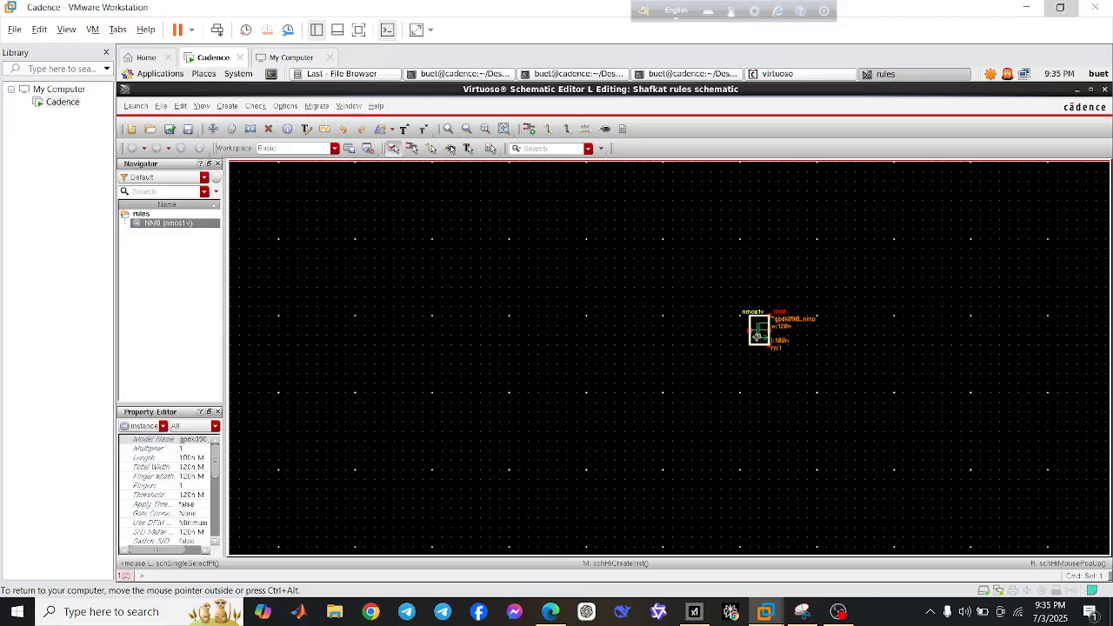
key(c)
click(763, 419)
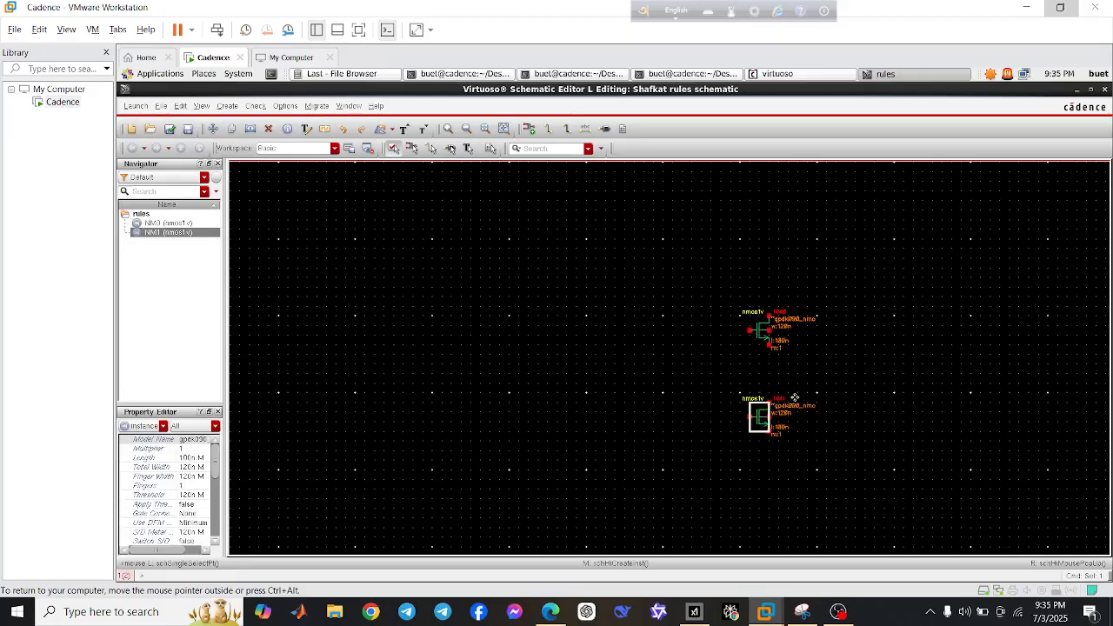
key(Escape)
key(f)
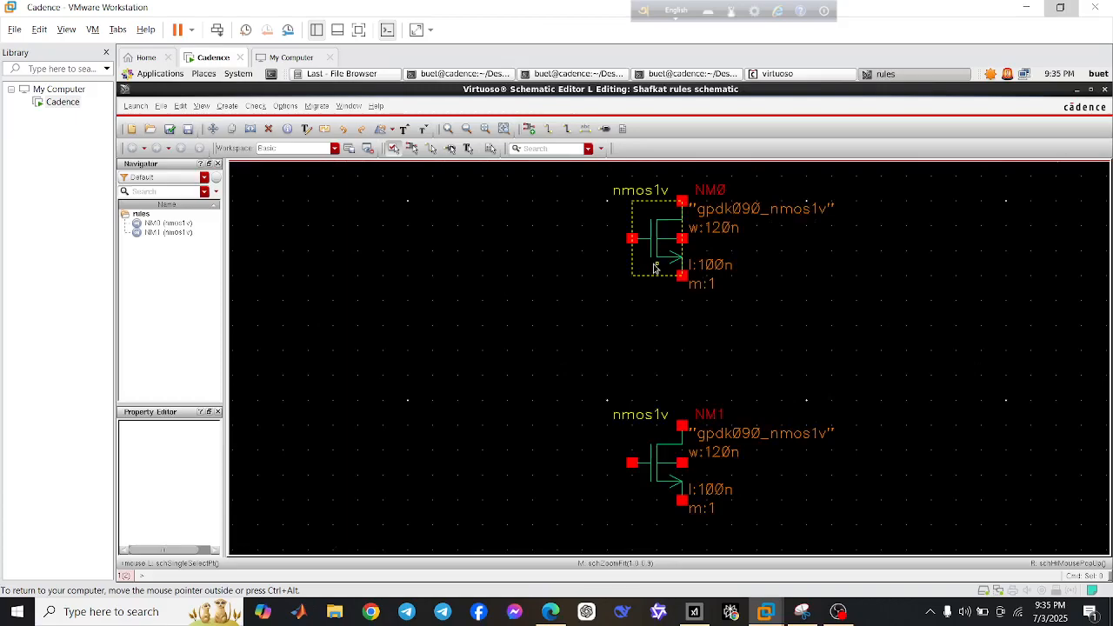
Copy the upper nmos1v transistor to its right at the same height
scroll(657, 278, down, 2)
ctrl+scroll(675, 269, down, 3)
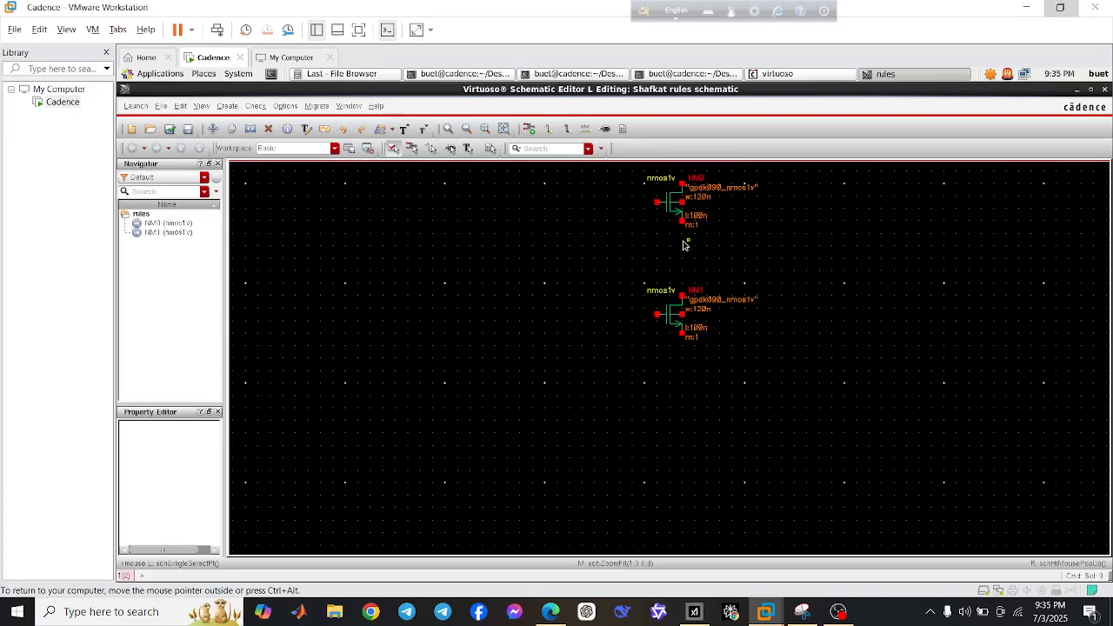
scroll(676, 229, up, 2)
scroll(670, 256, down, 1)
click(674, 306)
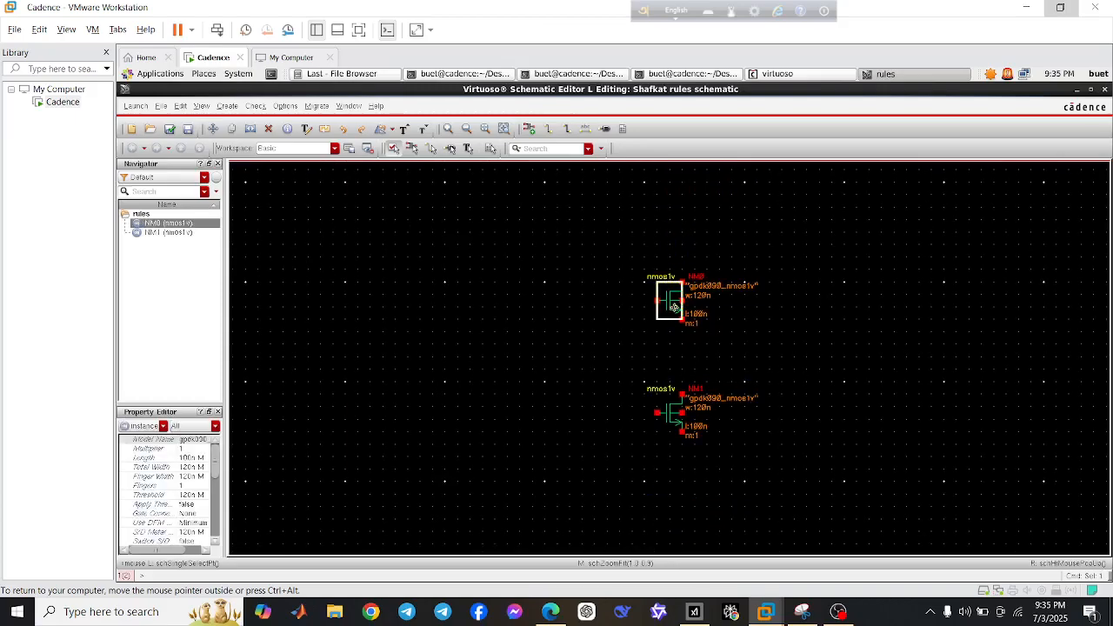
key(c)
click(674, 306)
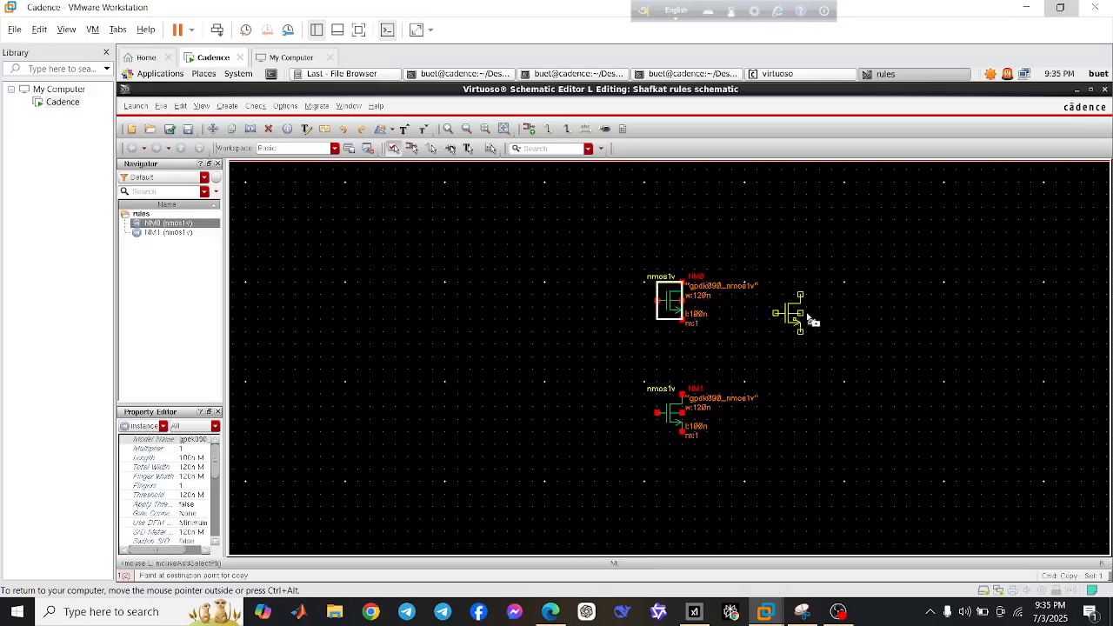
click(844, 306)
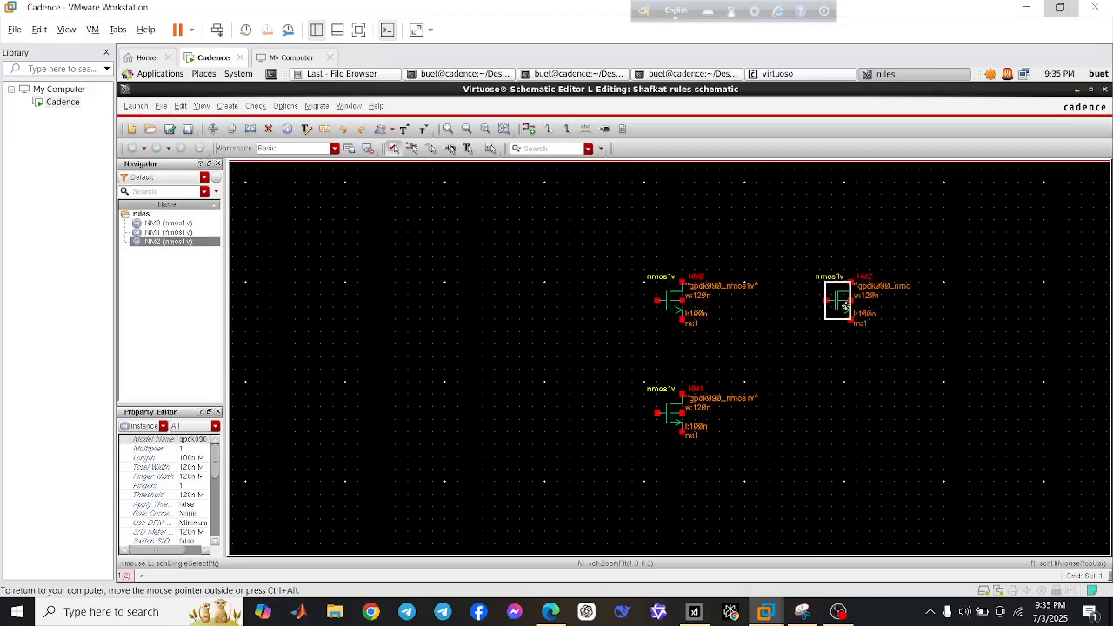
Flip the upper-right transistor horizontally and shift it slightly further right from the upper-left one
click(388, 129)
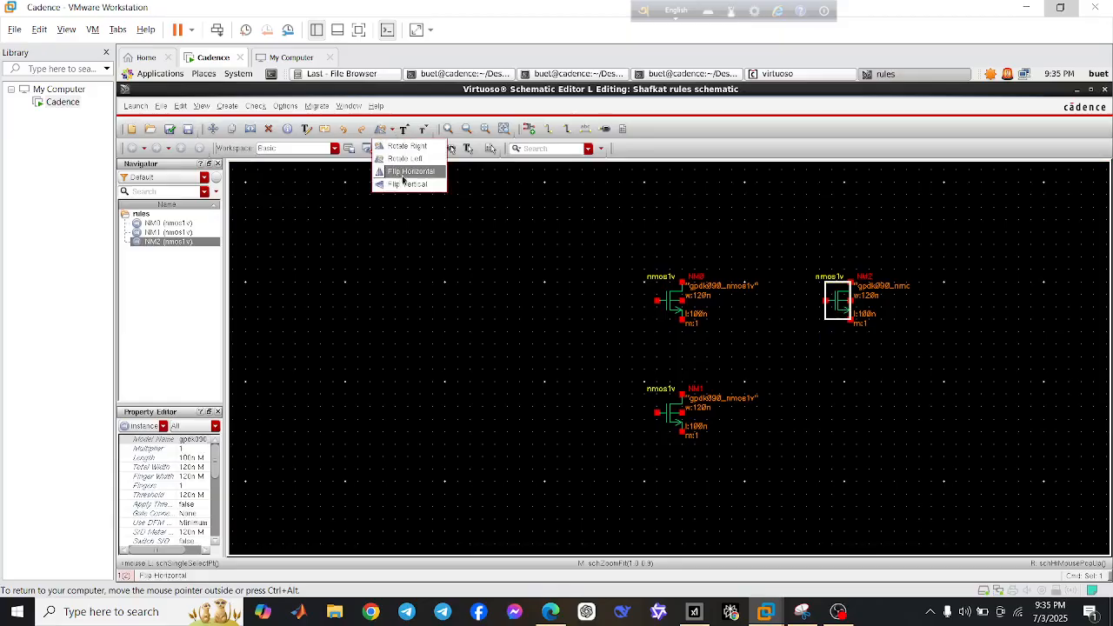
click(400, 161)
click(840, 305)
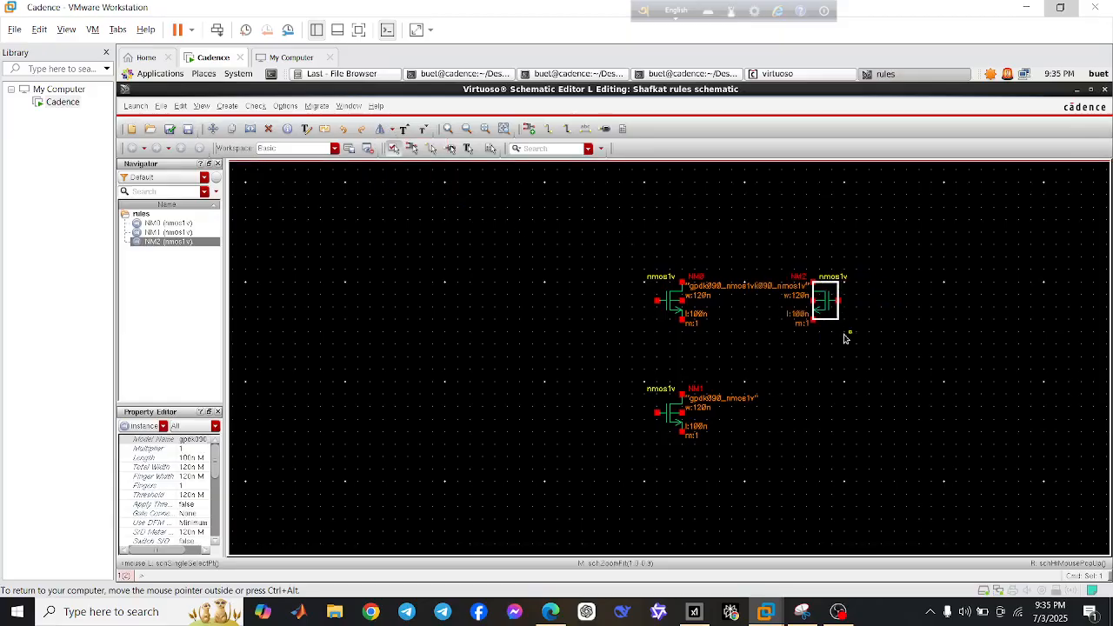
click(840, 358)
drag(828, 304, 851, 304)
Copy the flipped transistor below itself and nudge the copy down beside the lower-left transistor
drag(824, 251, 878, 341)
key(c)
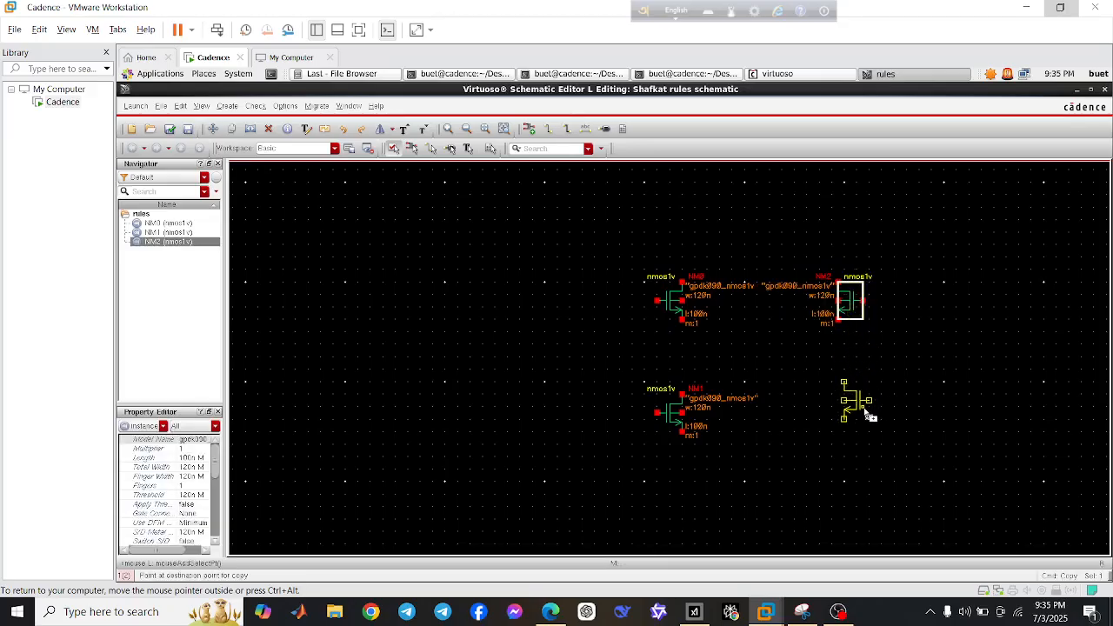
click(863, 414)
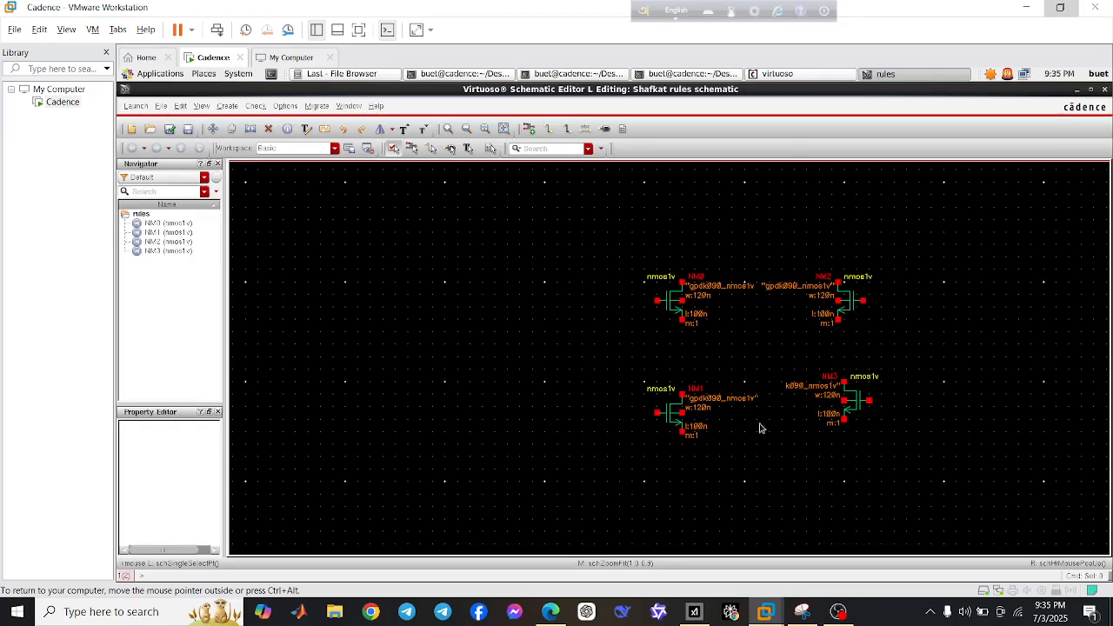
click(855, 407)
drag(856, 407, 855, 413)
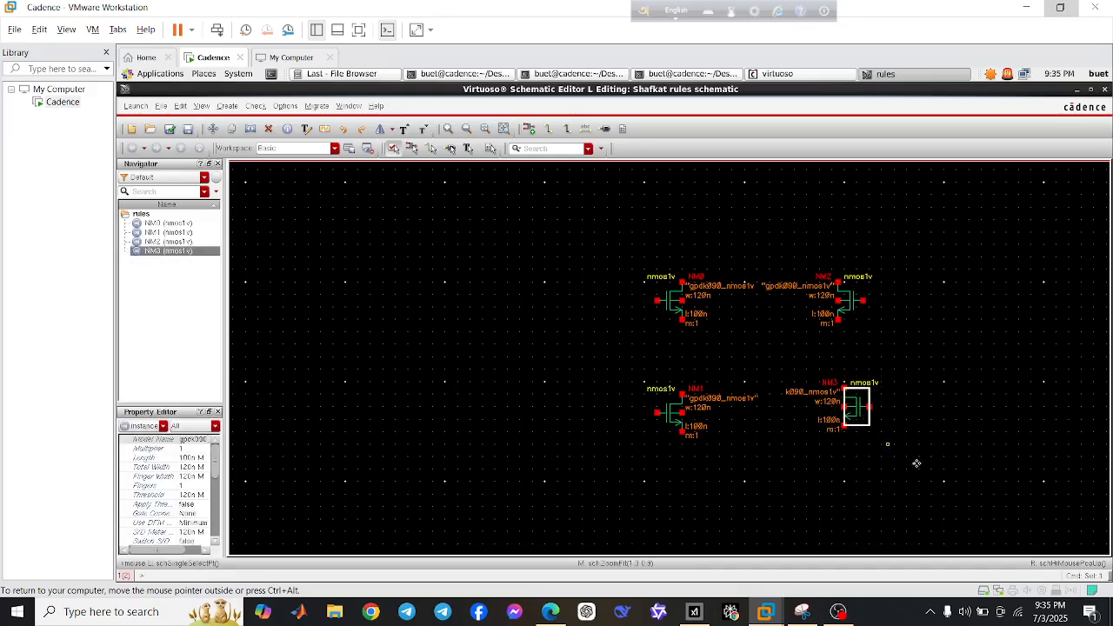
click(887, 457)
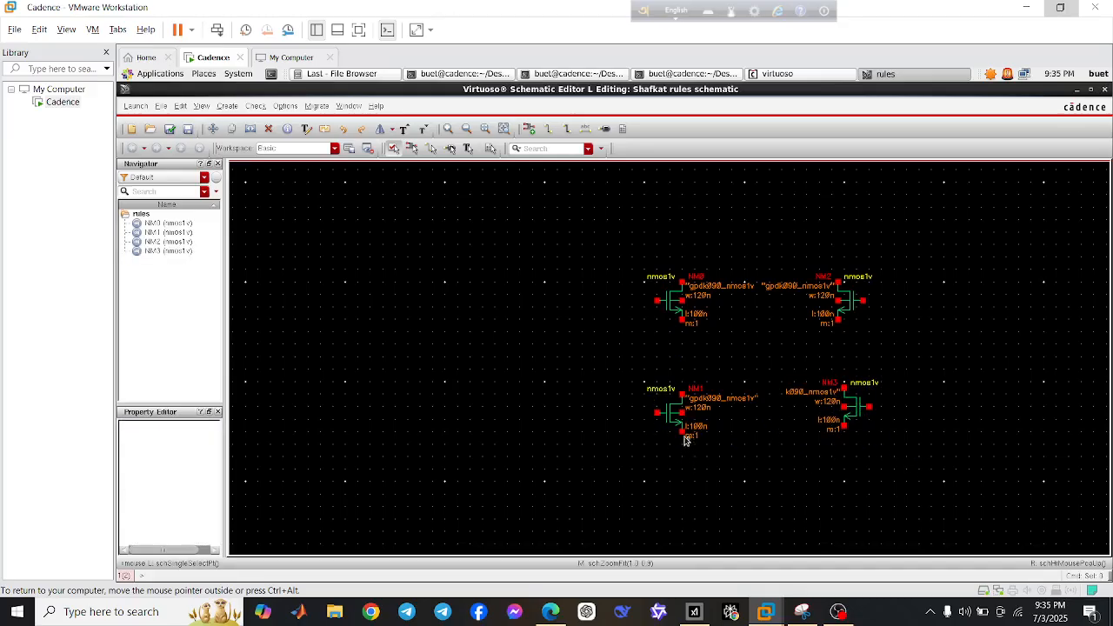
Wire the two lower transistors' sources together along the bottom and the two upper transistors' drains together along the top
key(w)
click(683, 433)
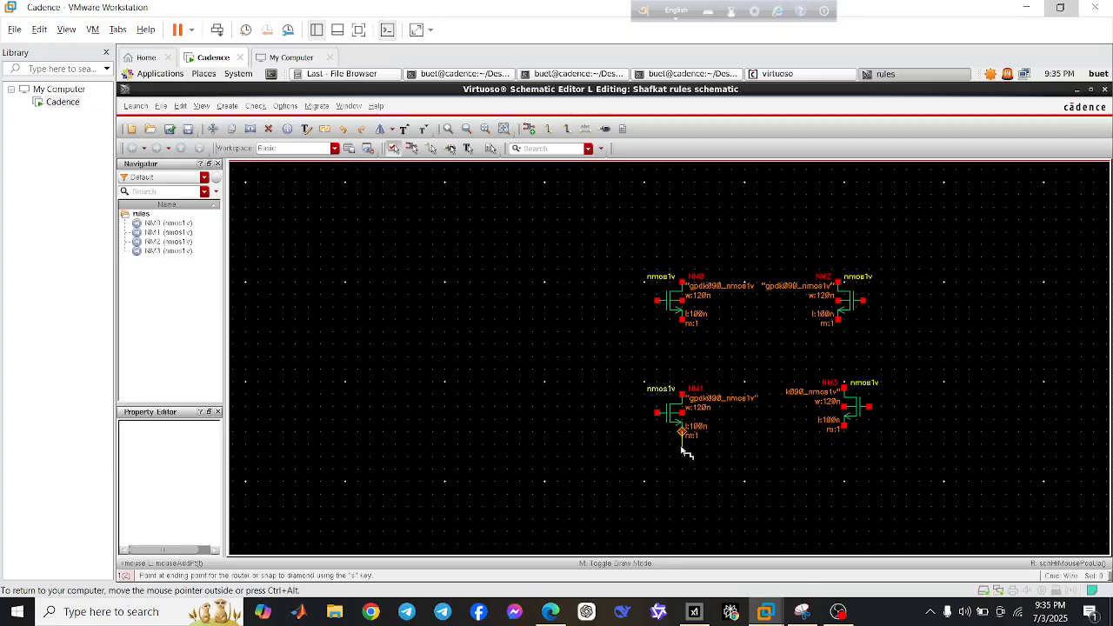
click(848, 454)
click(683, 261)
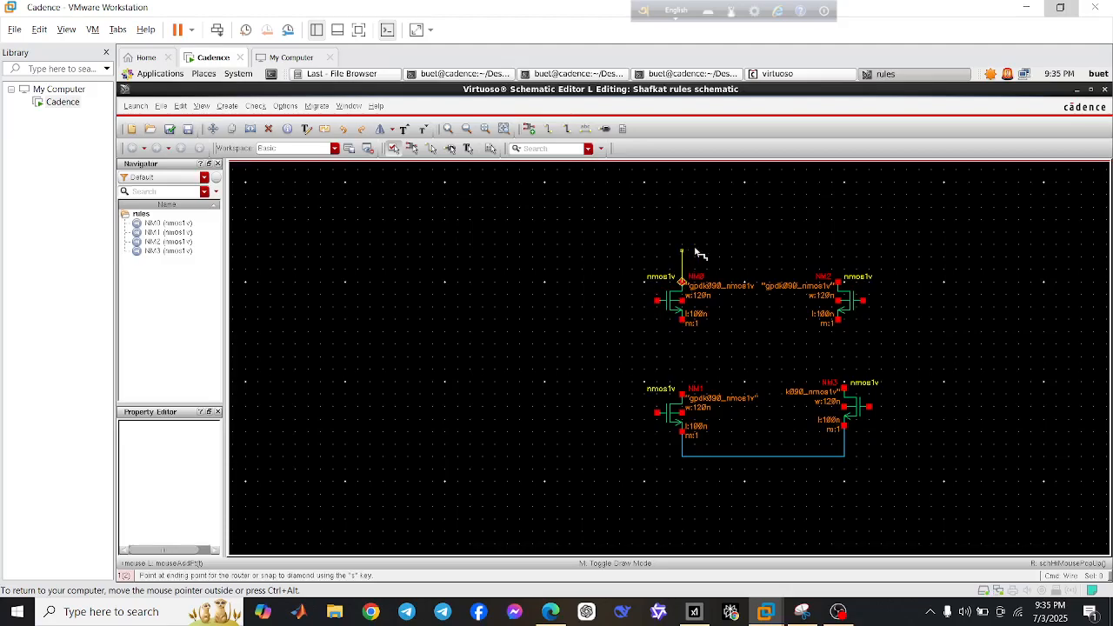
click(840, 254)
Wire each upper transistor's source to the drain of the transistor below it on both sides
click(682, 320)
click(682, 396)
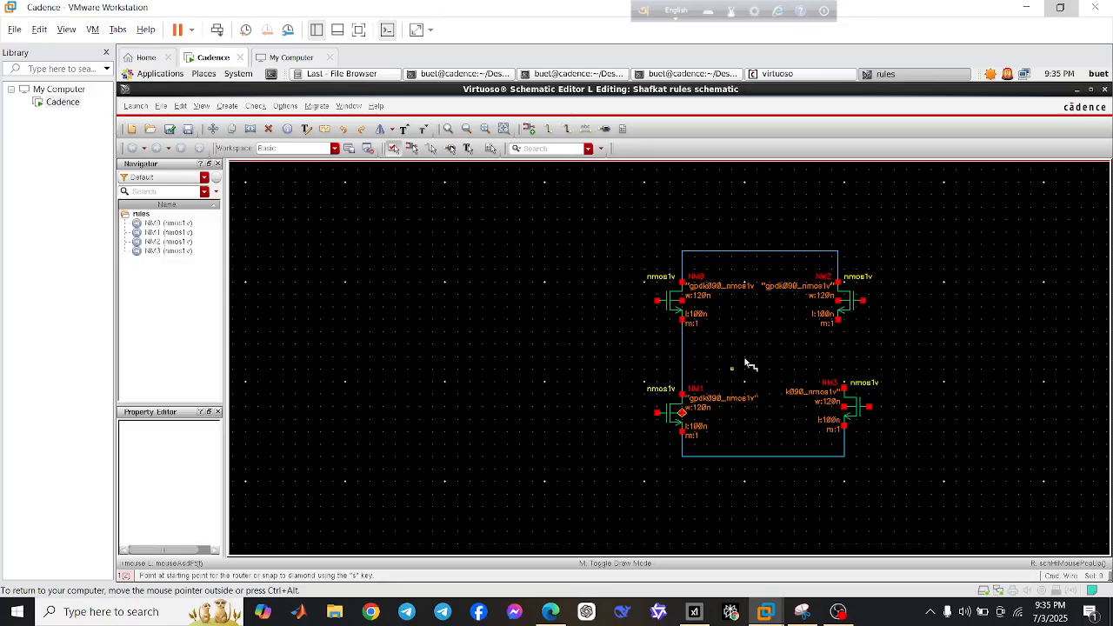
click(838, 321)
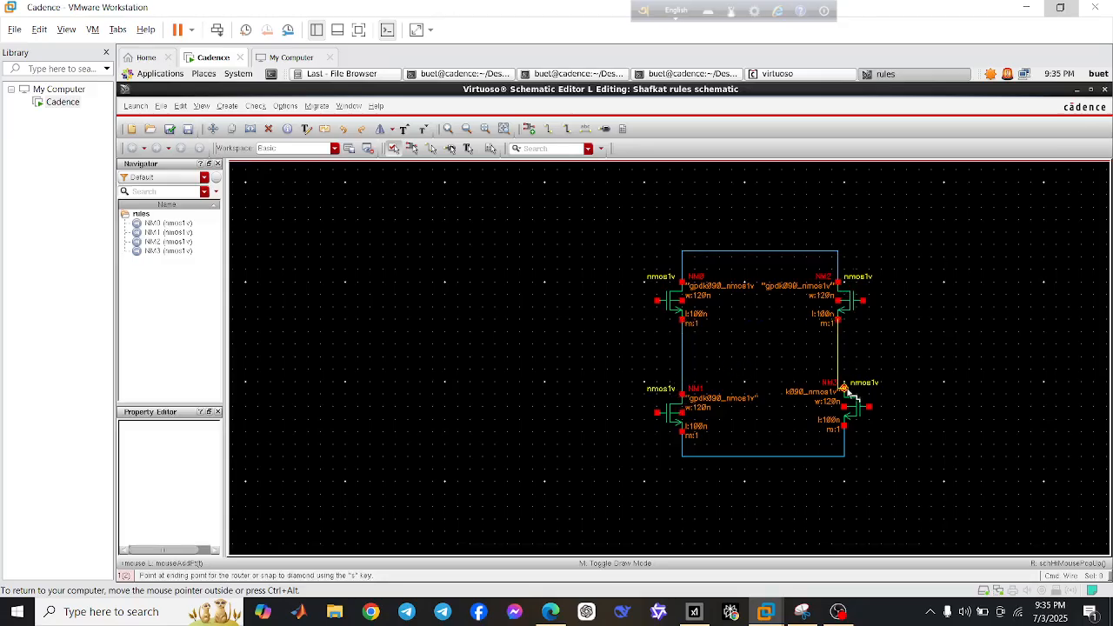
click(843, 387)
key(Escape)
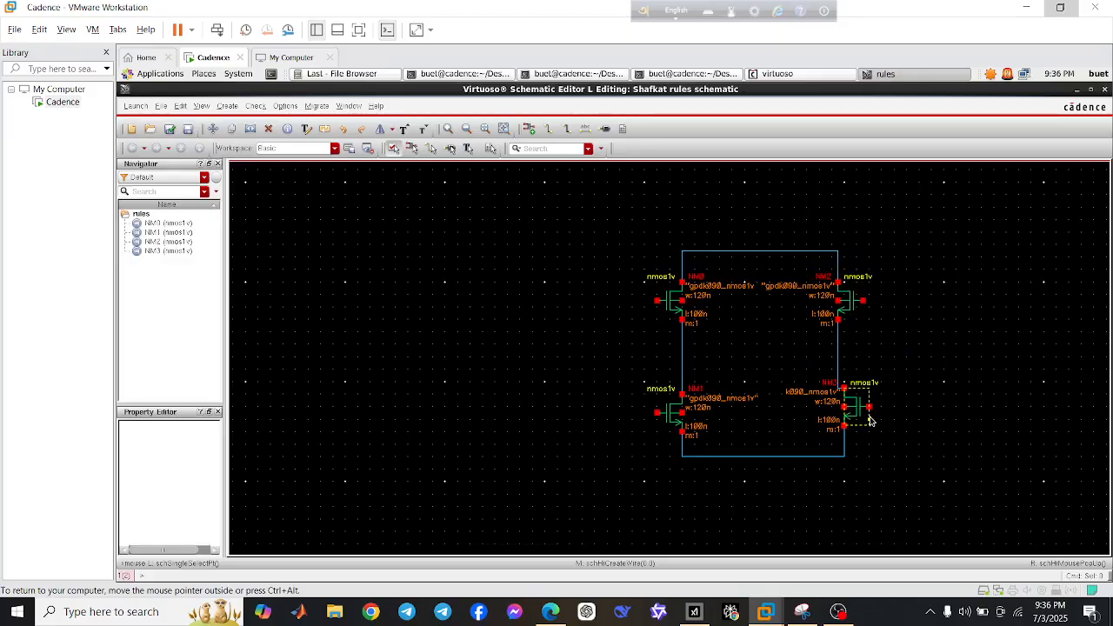
Check and save the schematic, closing the check report
click(136, 105)
click(150, 156)
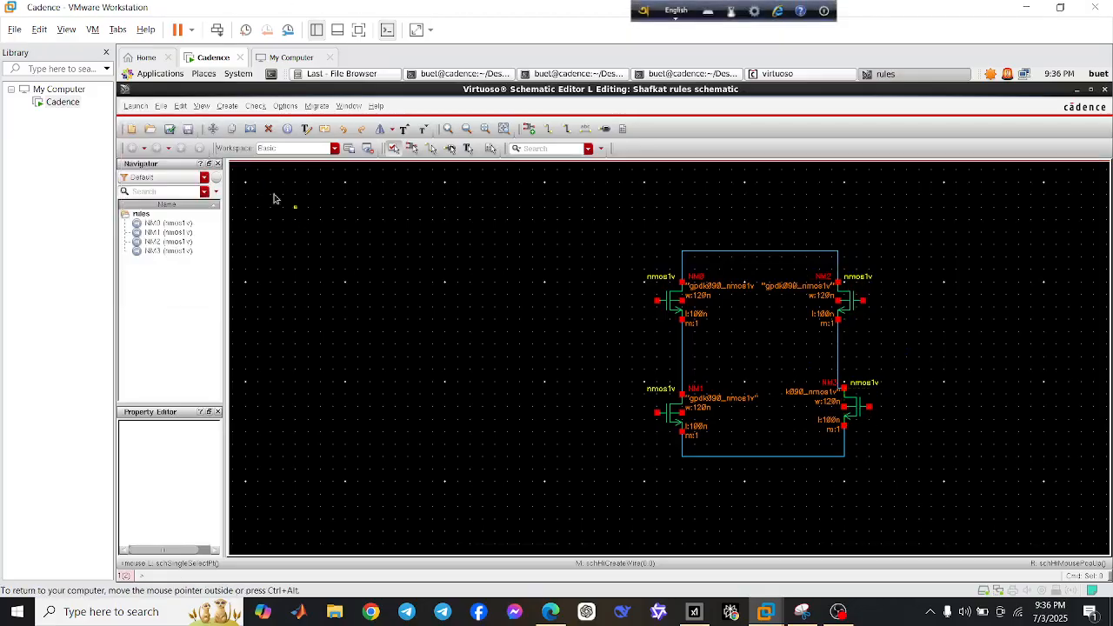
click(171, 128)
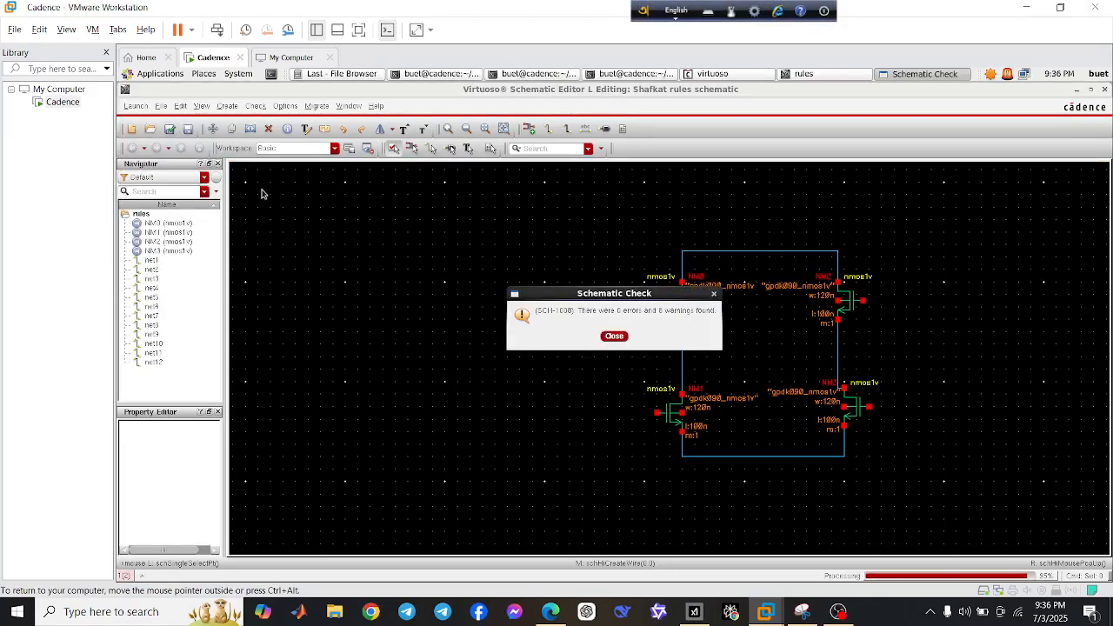
click(618, 337)
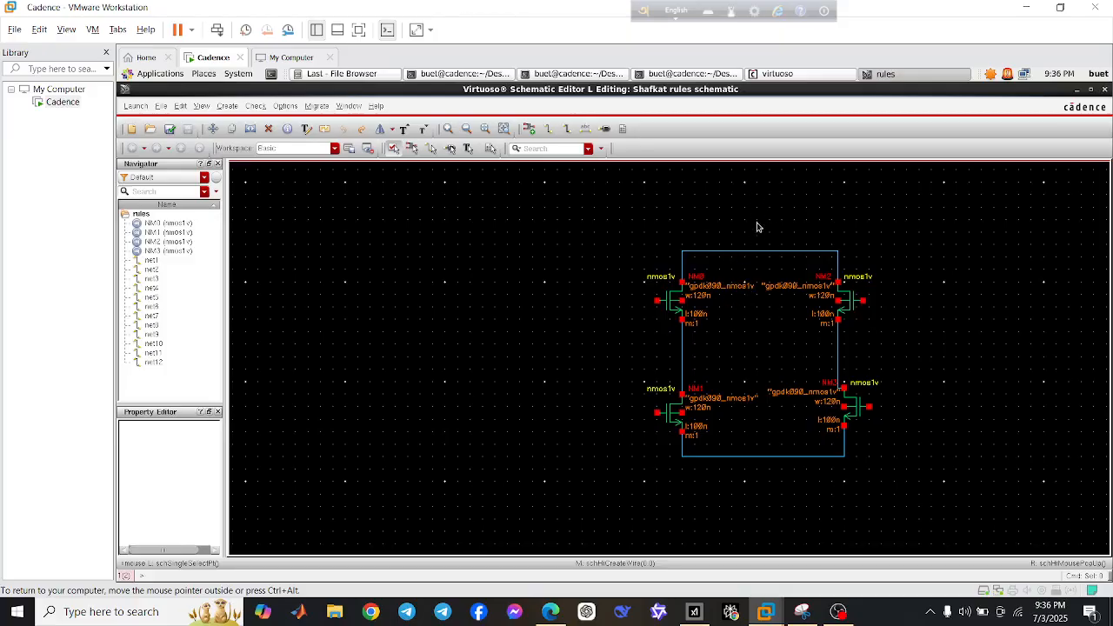
key(p)
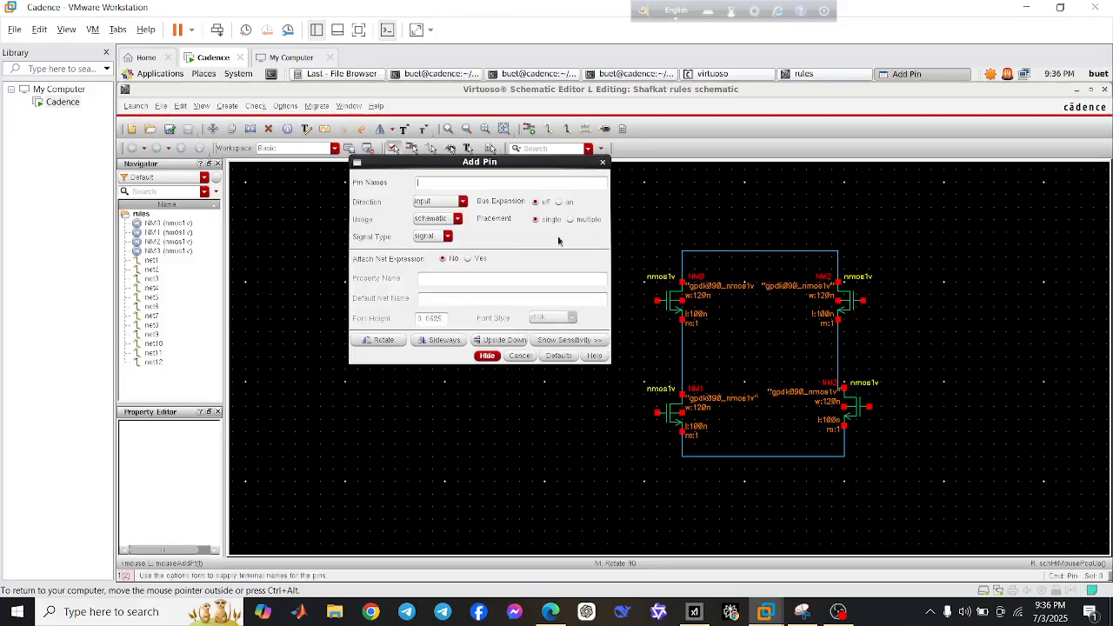
click(452, 201)
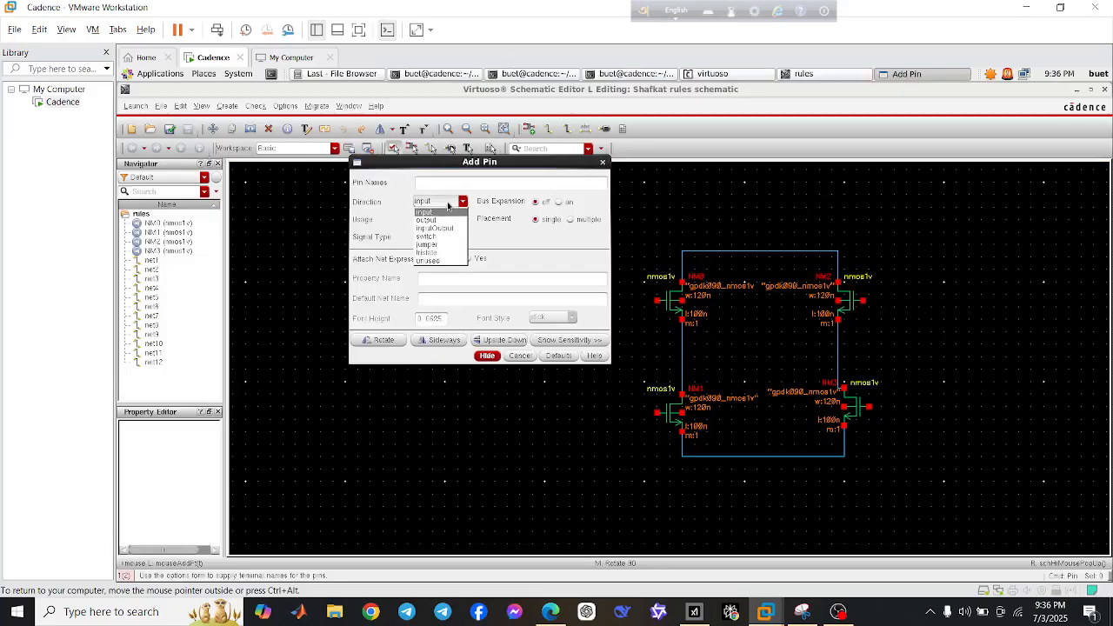
click(449, 207)
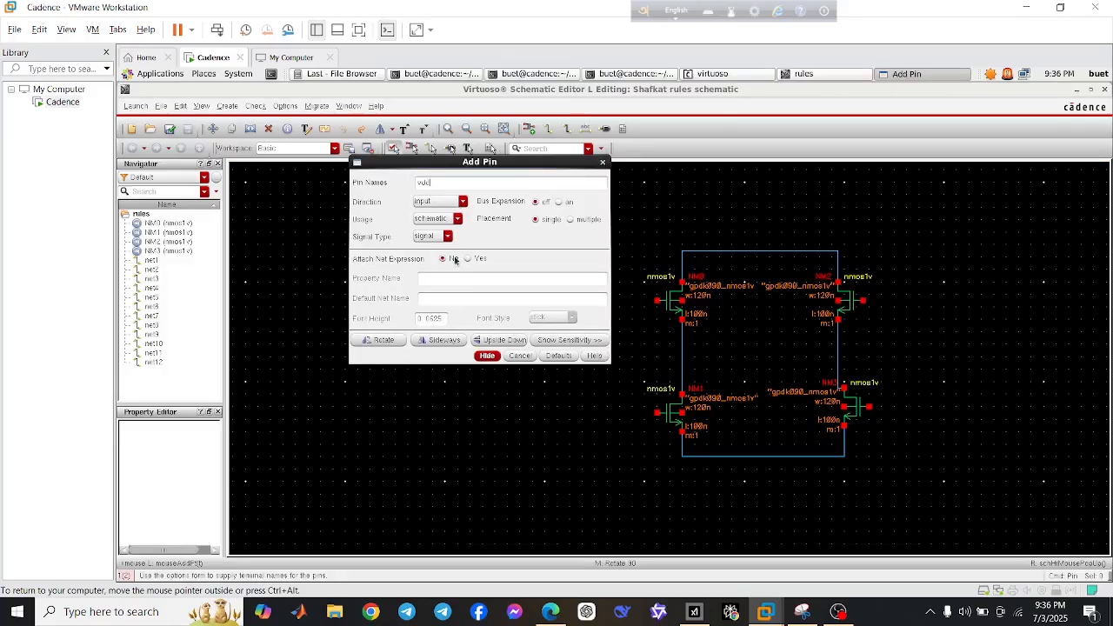
click(487, 357)
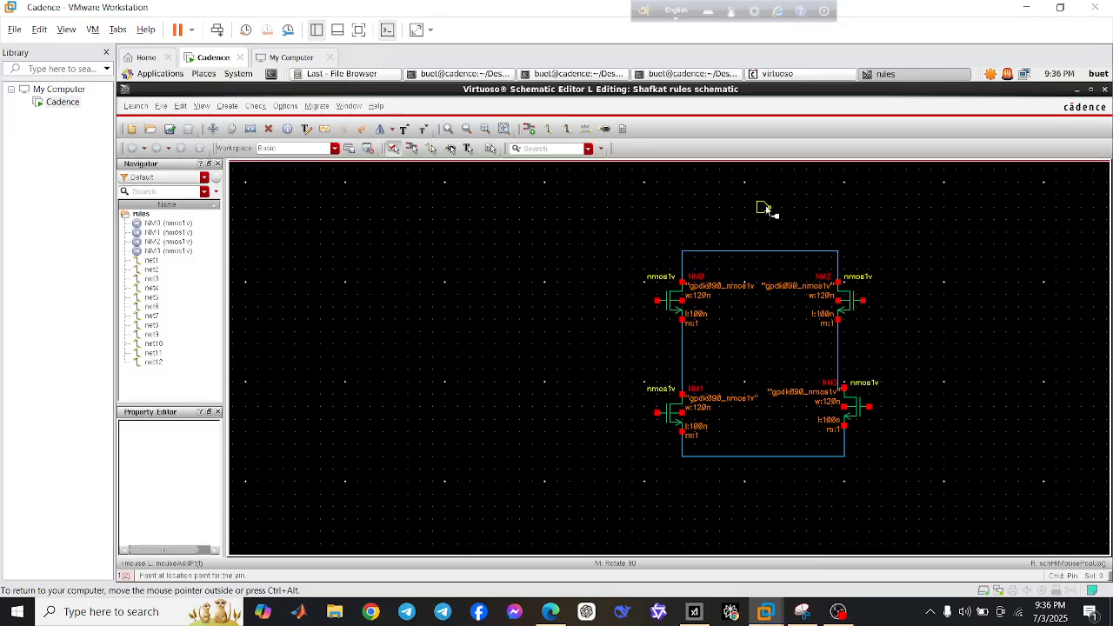
key(Escape)
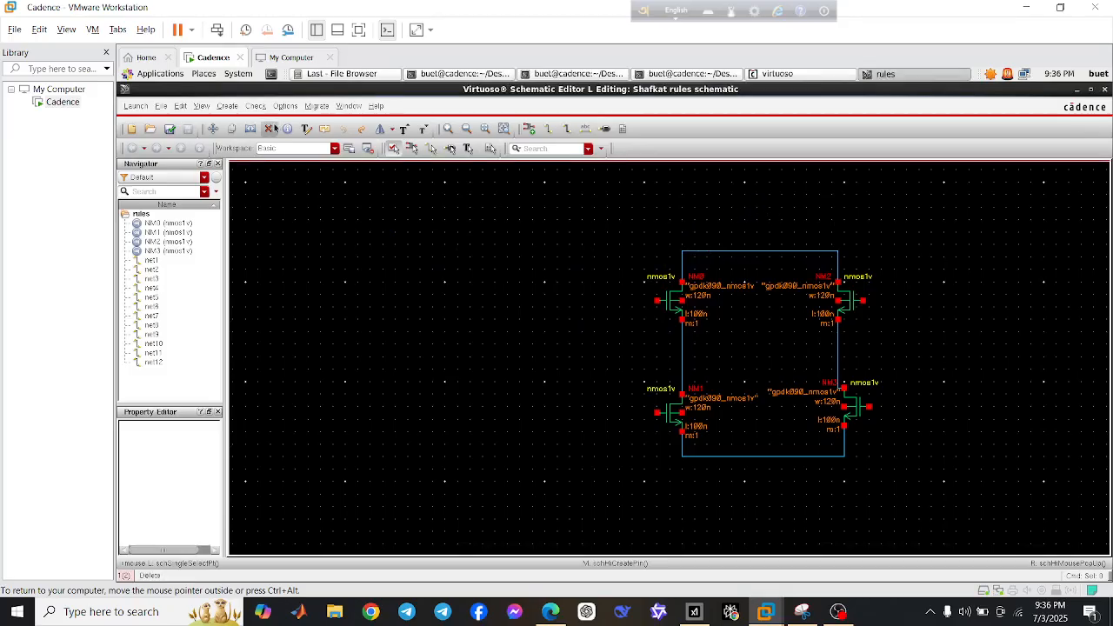
Add input pins vdd and gnd, placing vdd above the transistor network and gnd below it
key(p)
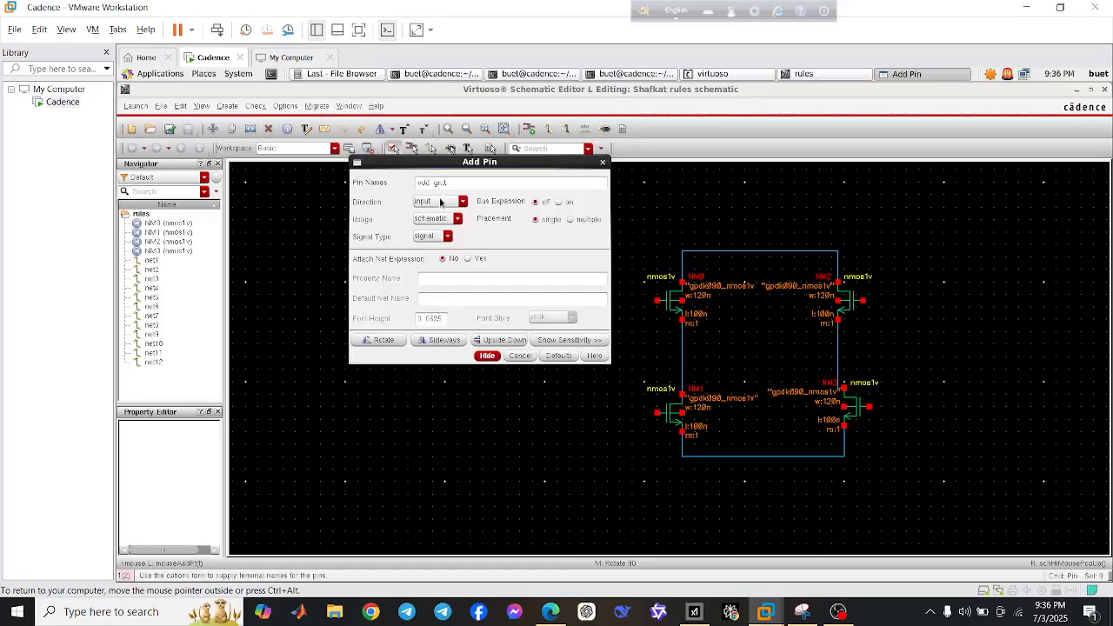
text(vdd gnd)
key(Return)
click(762, 207)
click(763, 488)
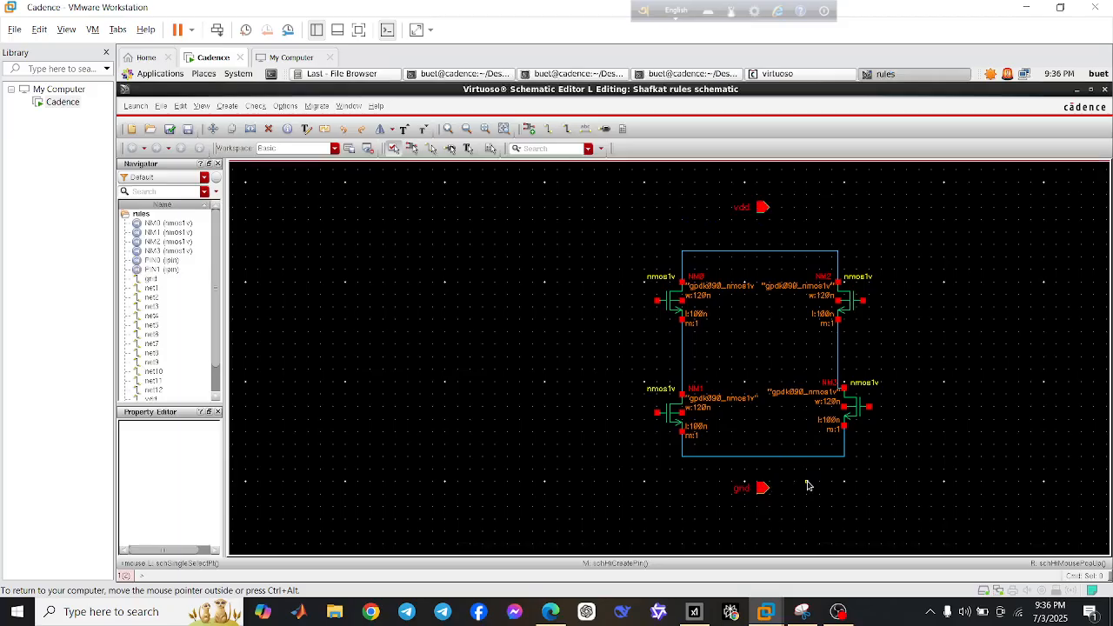
Wire the vdd pin to the top horizontal net and the gnd pin to the bottom horizontal net
key(w)
click(764, 208)
click(770, 251)
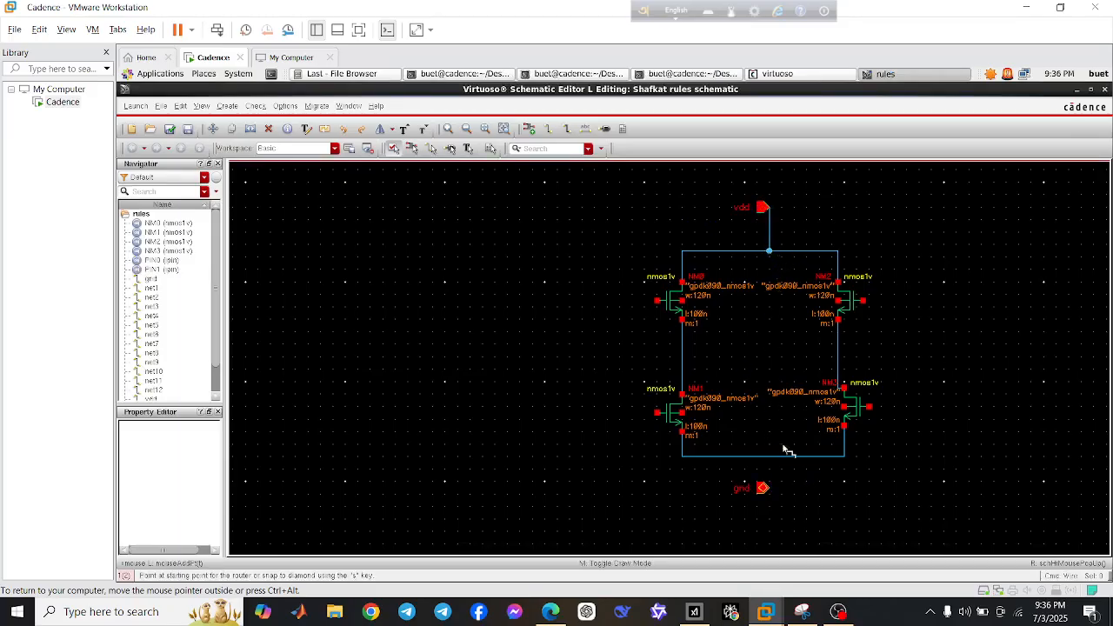
click(763, 488)
click(776, 457)
key(Escape)
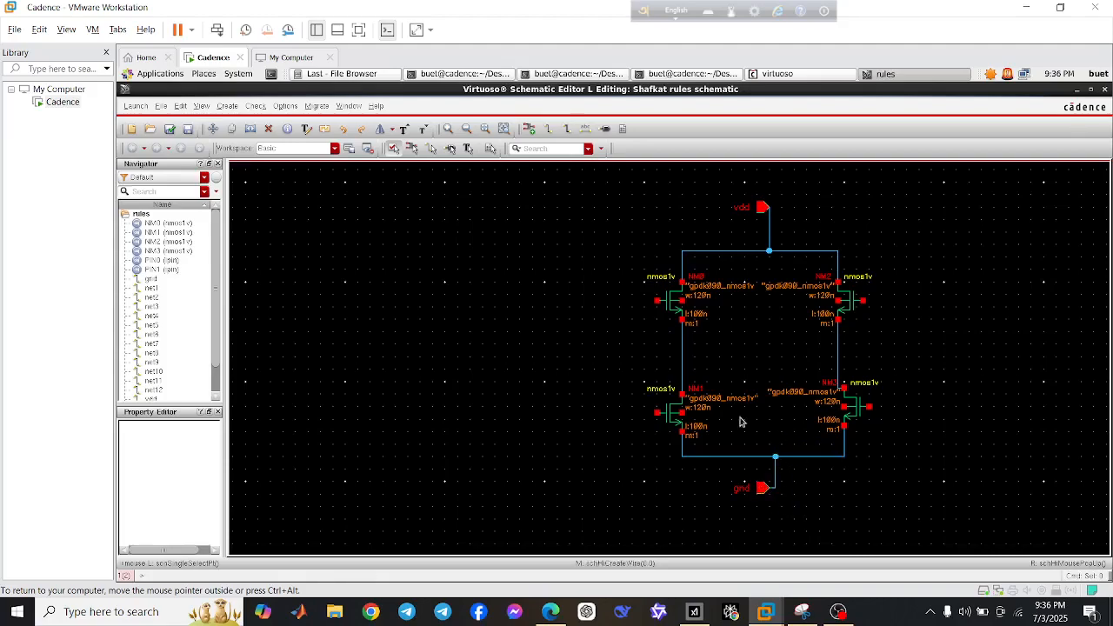
Add input pins a and y, placing a outside the left transistor pair and y outside the right pair, midway between upper and lower transistors
key(p)
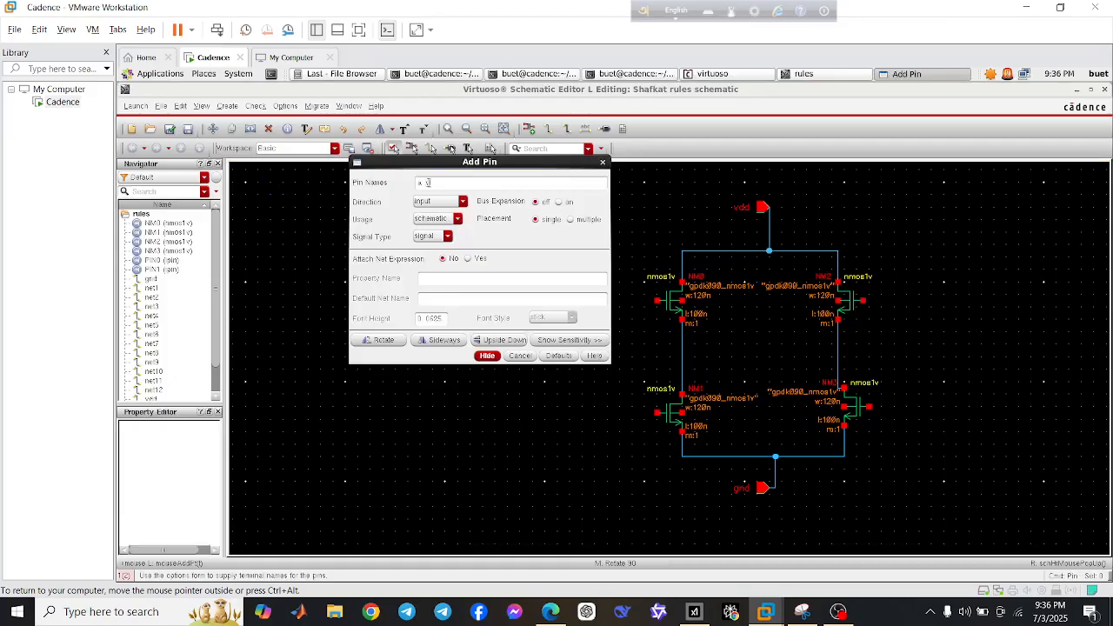
text(a y)
click(488, 356)
click(619, 344)
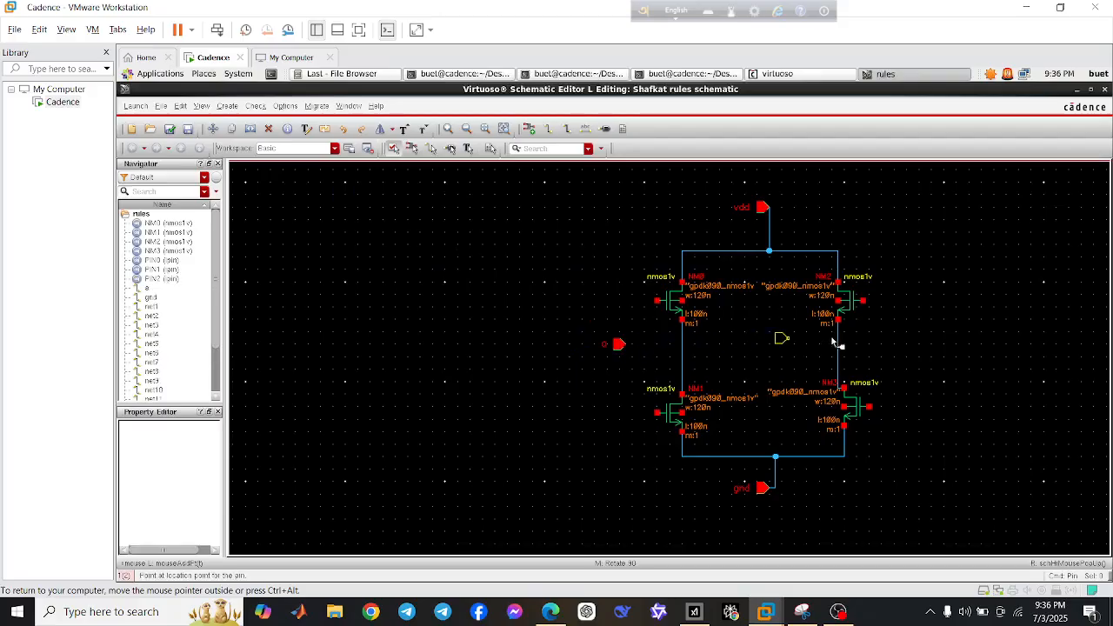
click(887, 344)
Wire pin a to the vertical net between NM0 and NM1, and pin y to the net between NM2 and NM3
key(w)
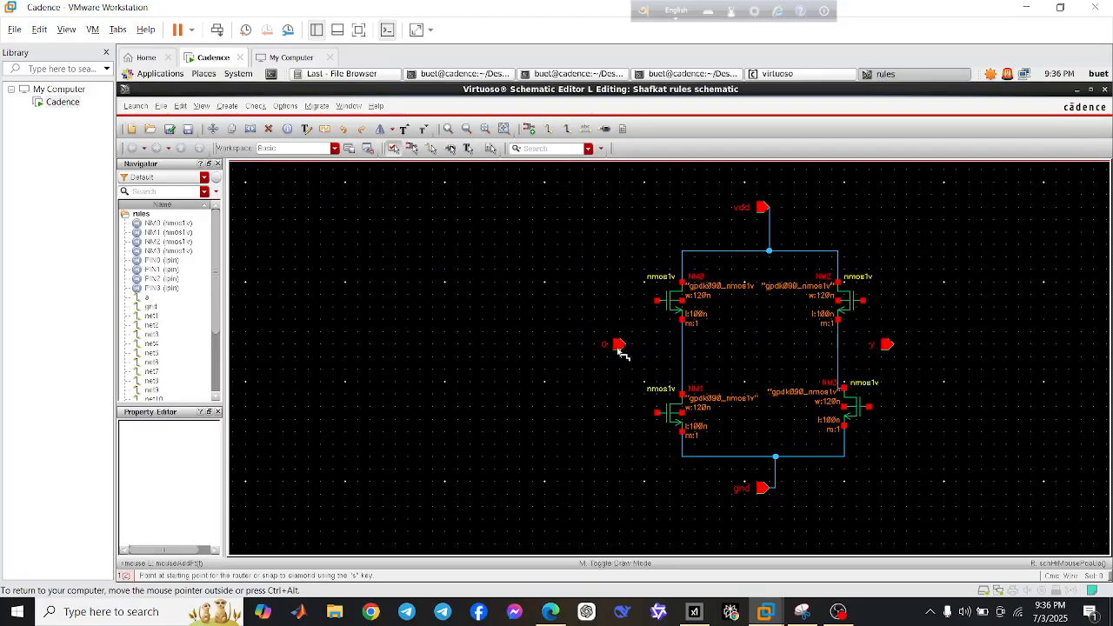
click(619, 344)
click(682, 351)
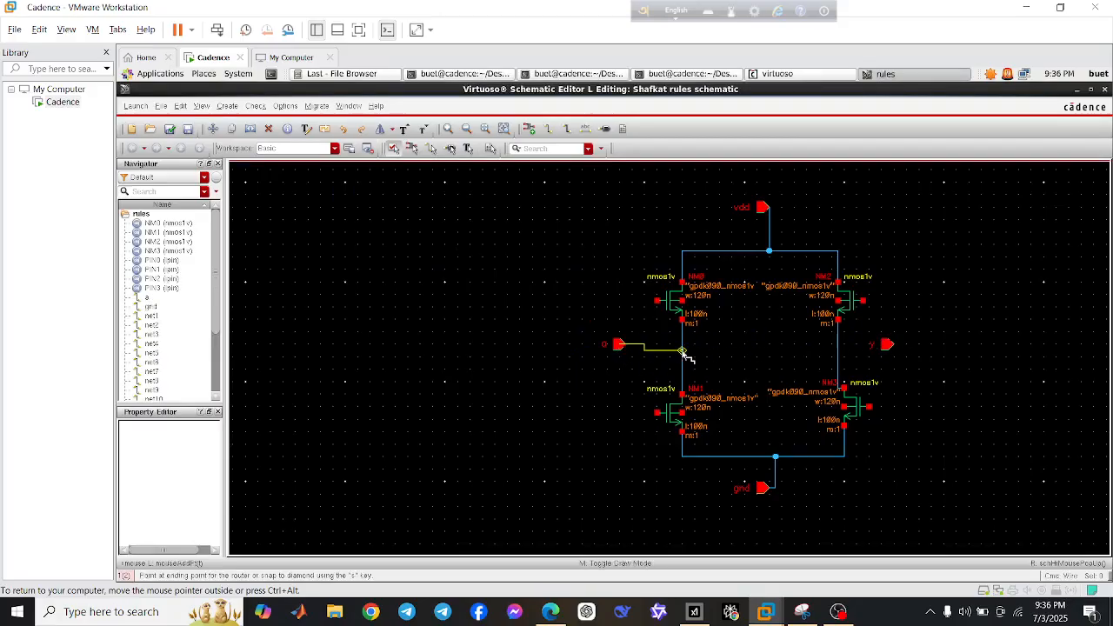
click(887, 344)
click(838, 345)
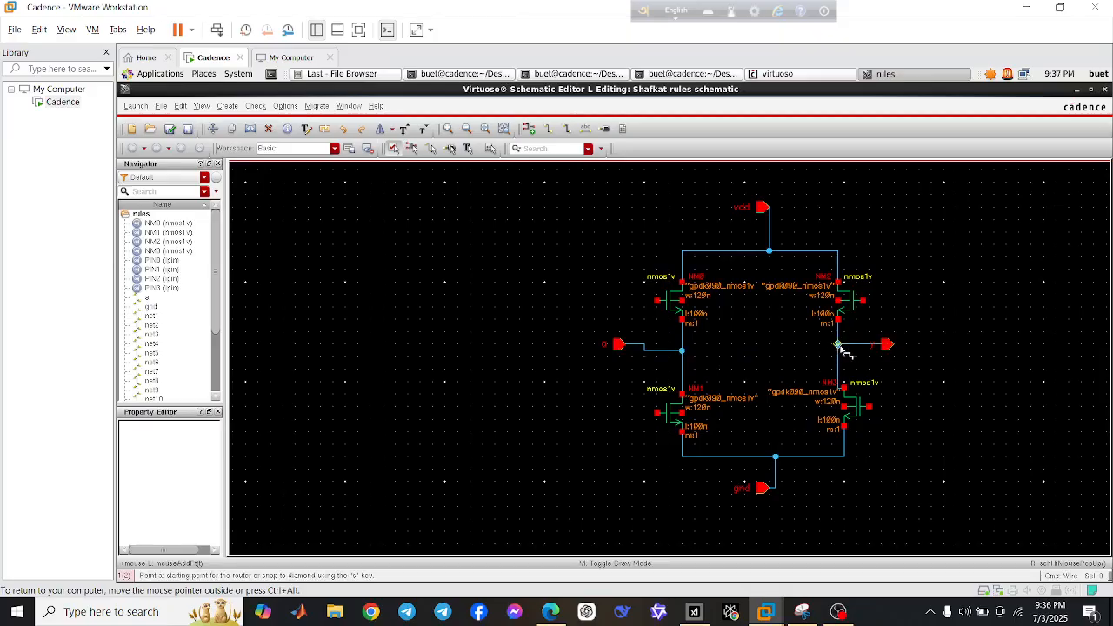
Check and save the schematic, and inspect the reported warnings with Find Marker, with zooming to markers enabled
click(166, 129)
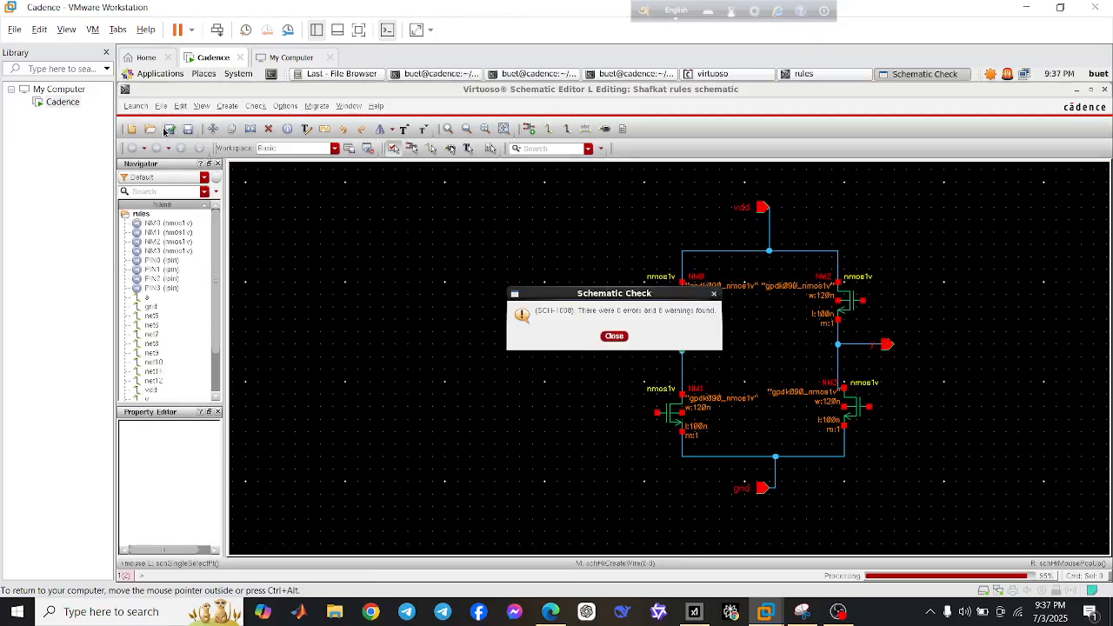
click(614, 337)
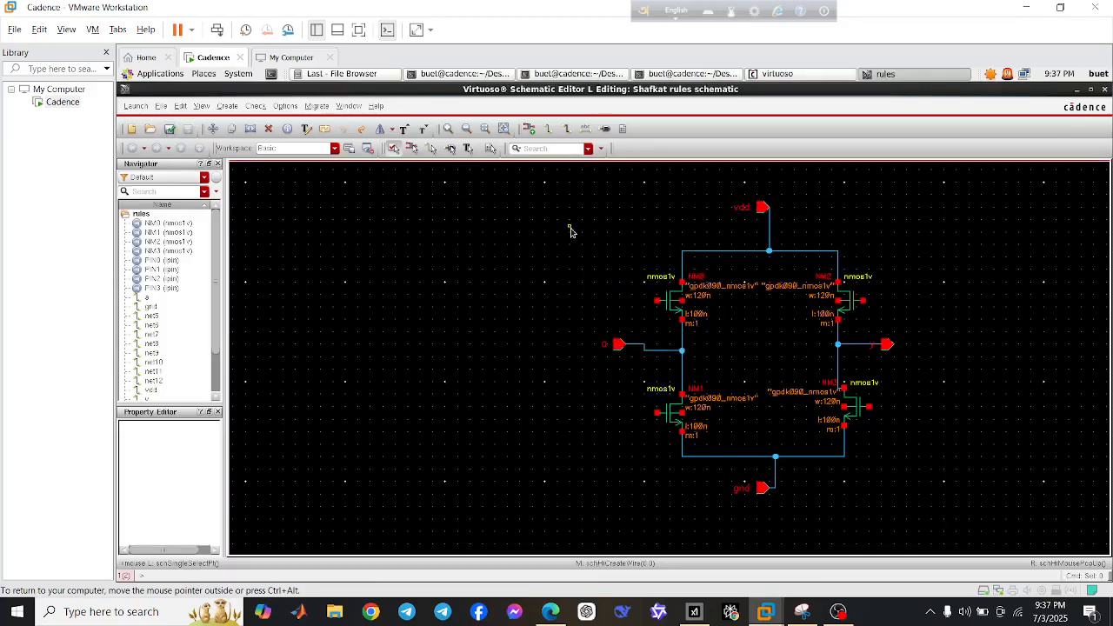
key(g)
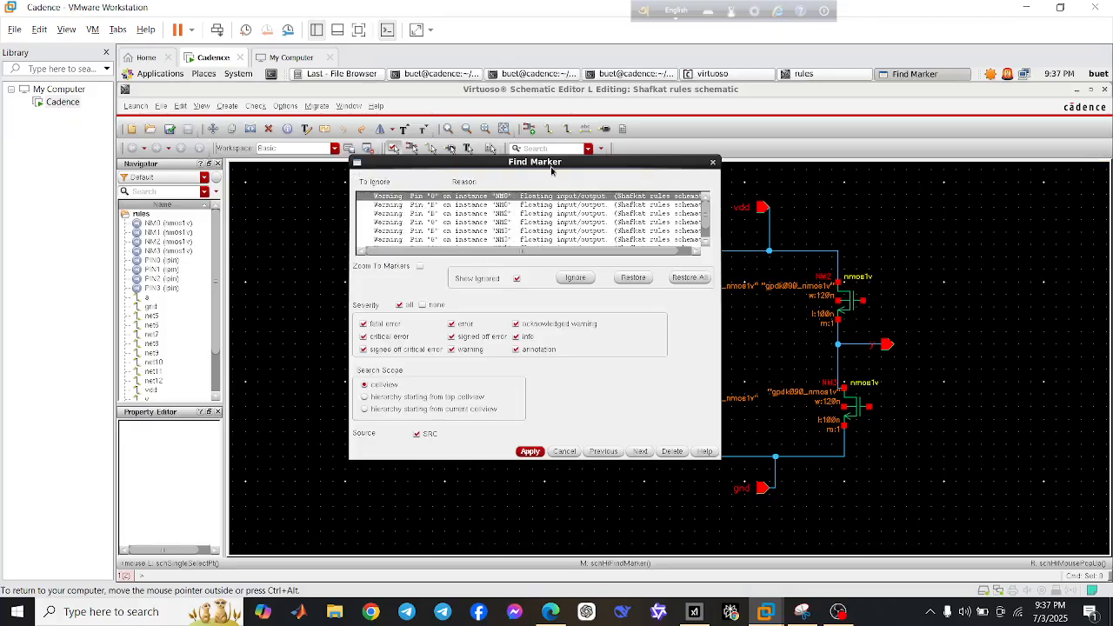
mouse_move(552, 168)
mouse_down()
mouse_move(513, 186)
mouse_move(369, 197)
mouse_up()
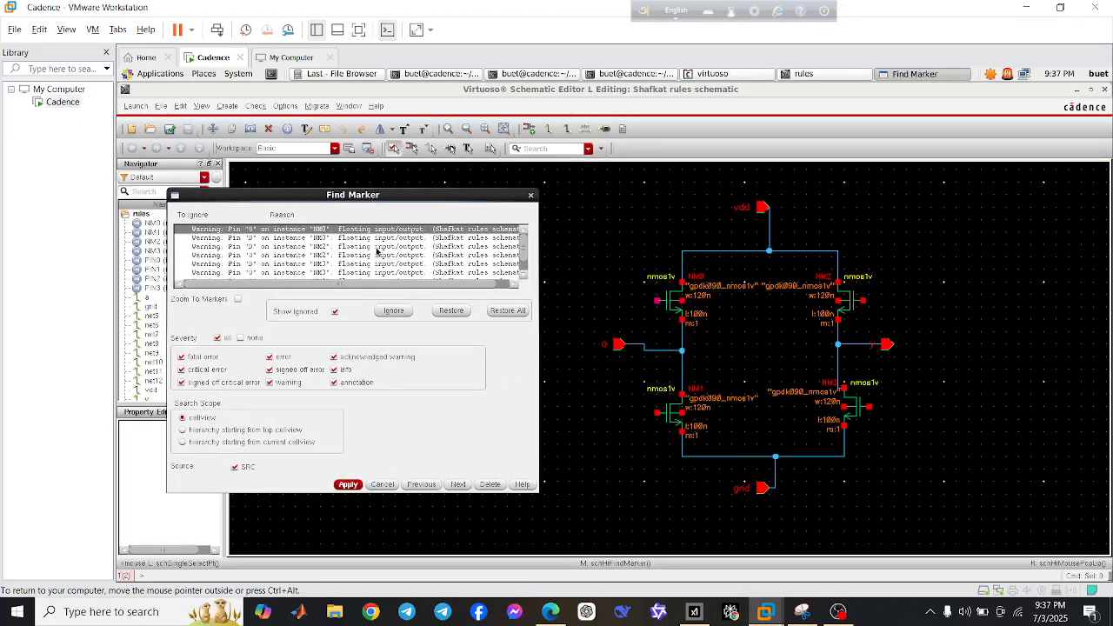
click(237, 299)
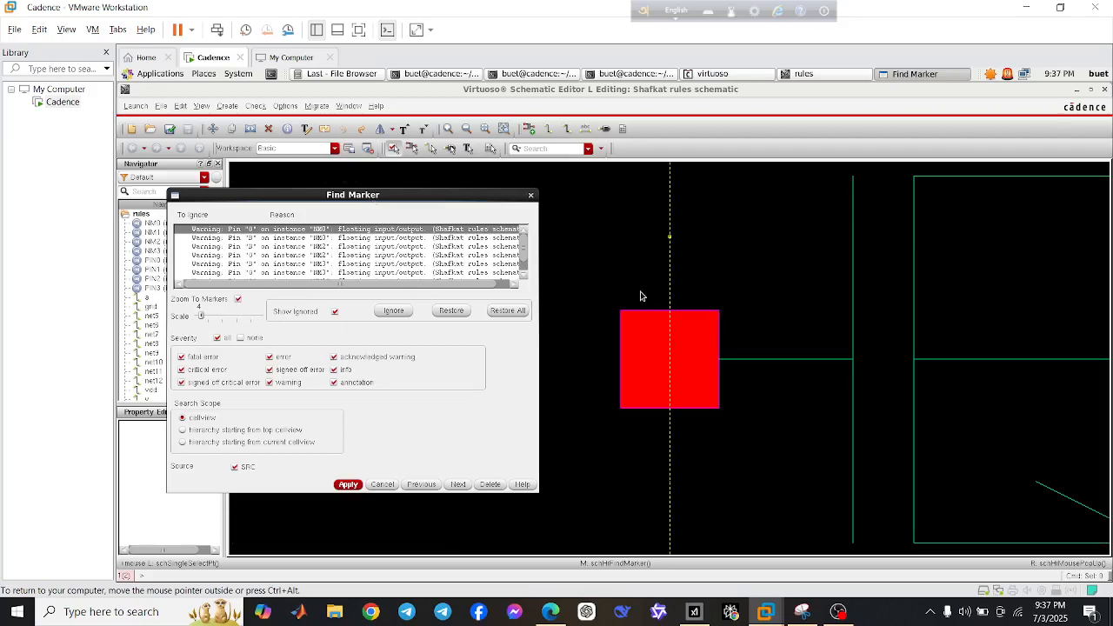
click(531, 195)
key(f)
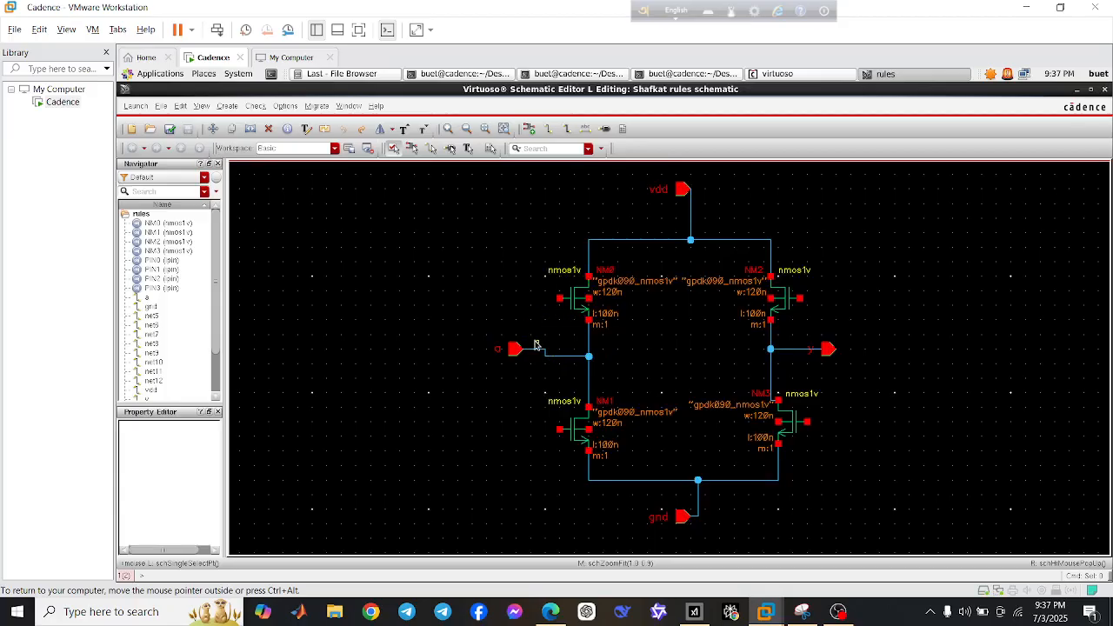
Delete the wire segments connecting pin a to the net between NM0 and NM1
key(Delete)
click(558, 357)
click(539, 353)
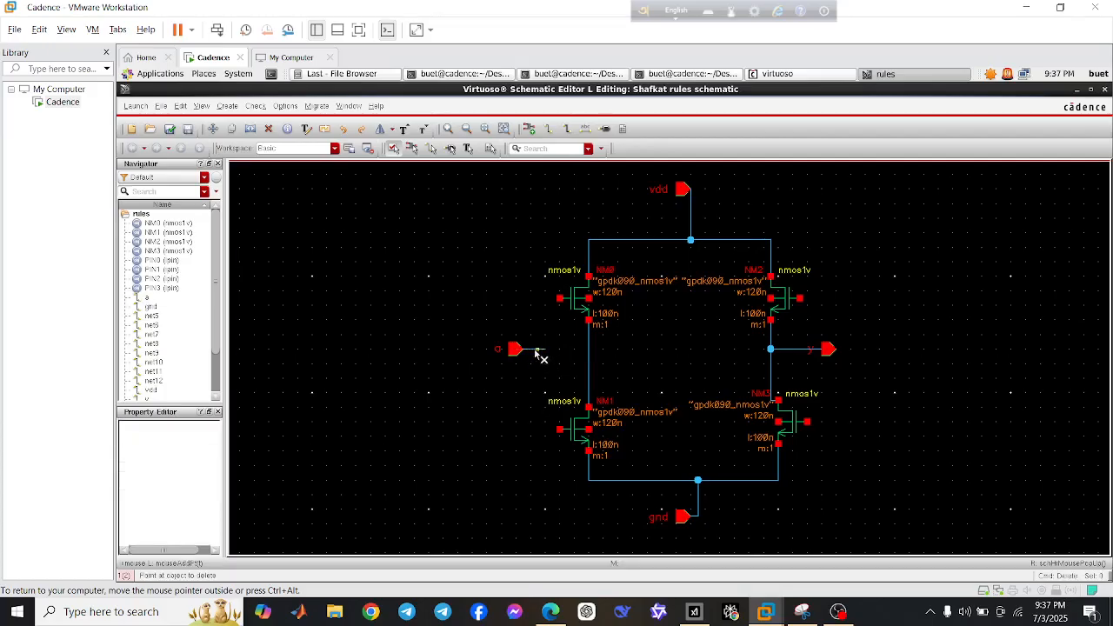
click(537, 351)
key(Escape)
Wire the gates of NM0 and NM1 together and connect pin a to that gate net
key(w)
click(560, 299)
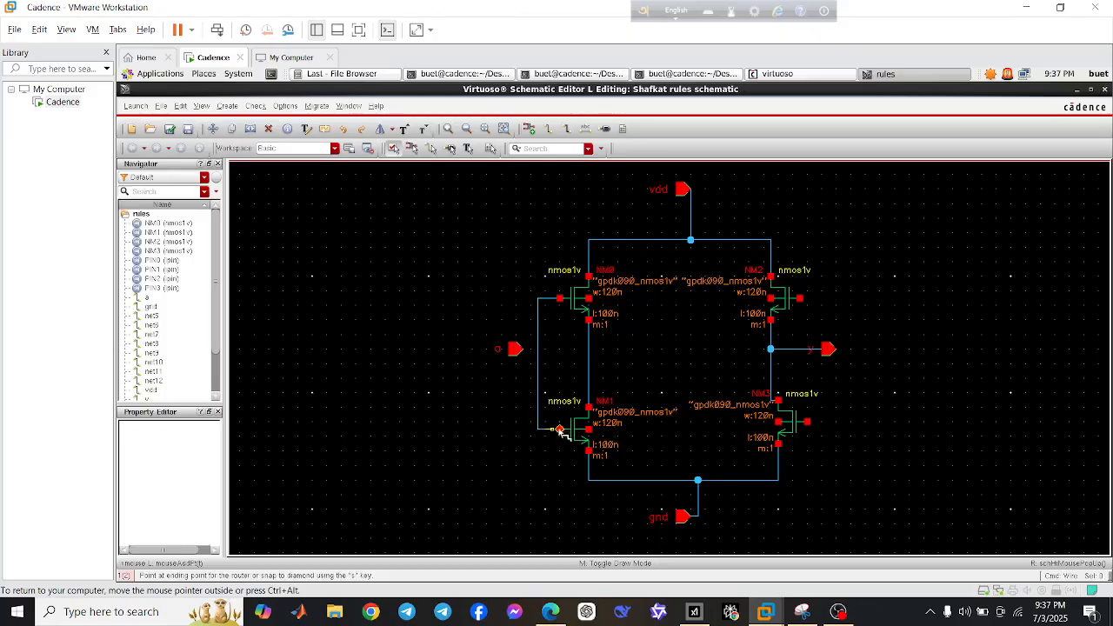
click(560, 430)
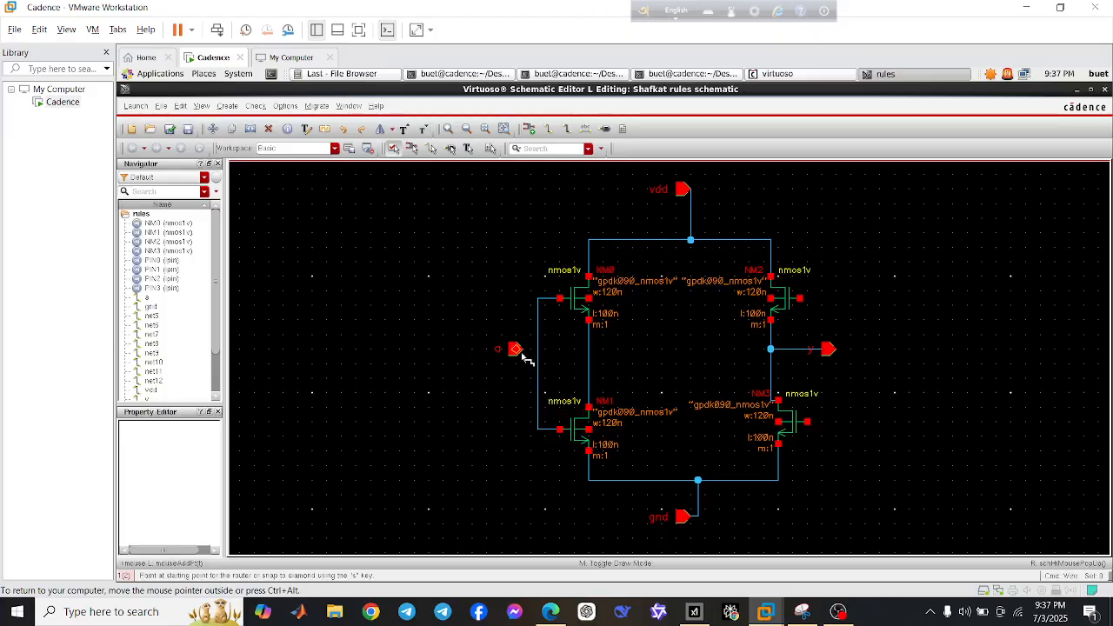
click(516, 349)
click(538, 348)
Try to wire the body terminals of NM0 and NM2 to the vdd net
click(589, 299)
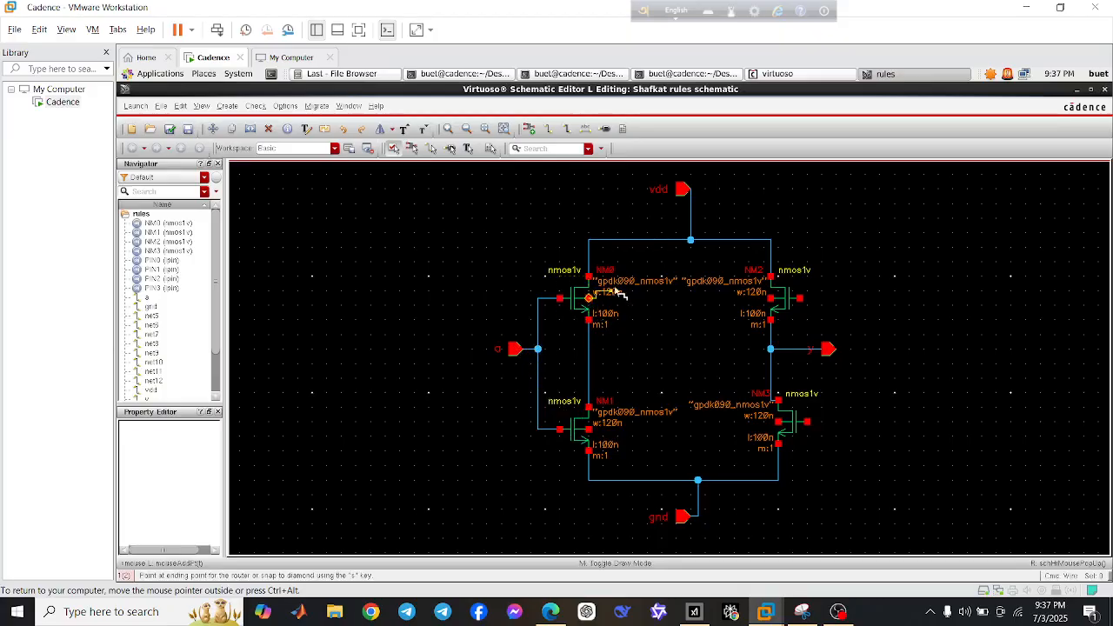
click(647, 239)
click(771, 299)
click(647, 298)
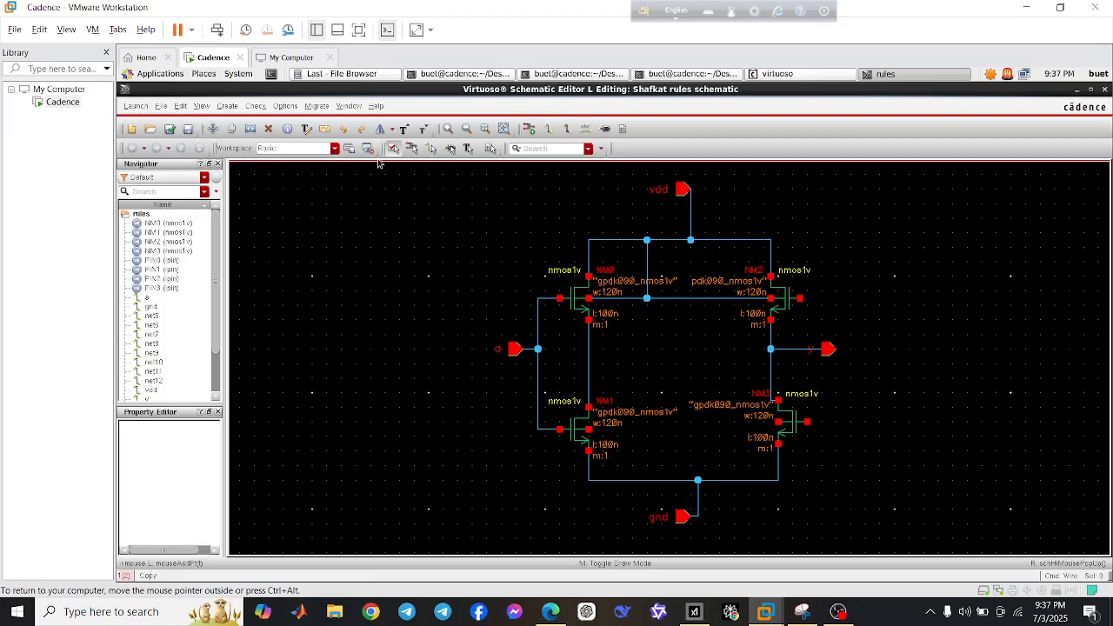
click(345, 130)
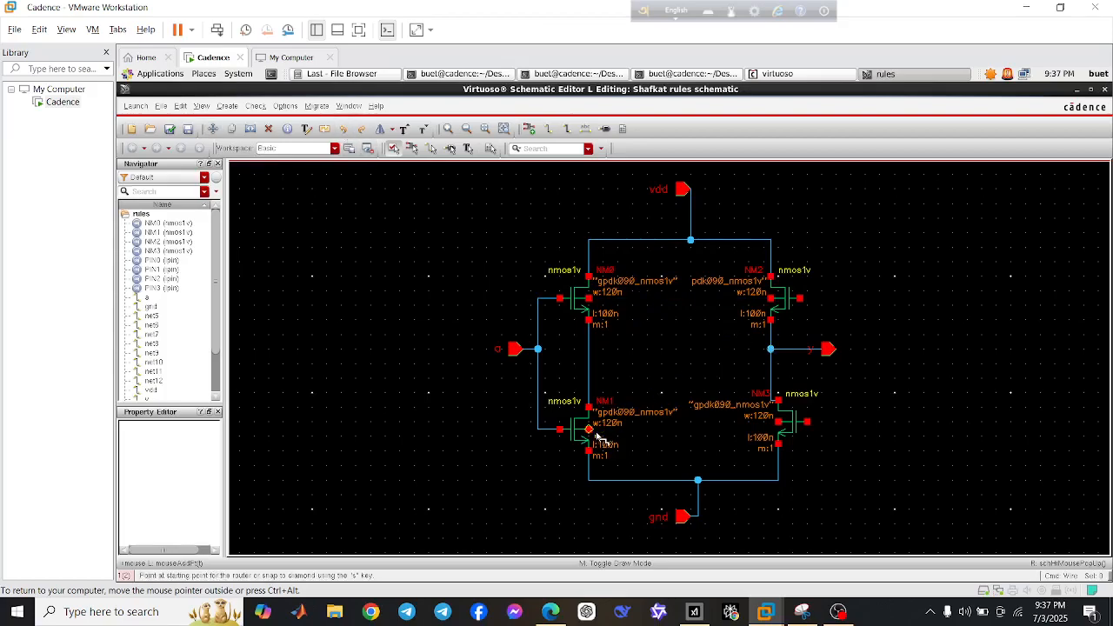
key(Escape)
Wire the body terminals of NM1 and NM3 together and to the gnd net
key(w)
click(592, 431)
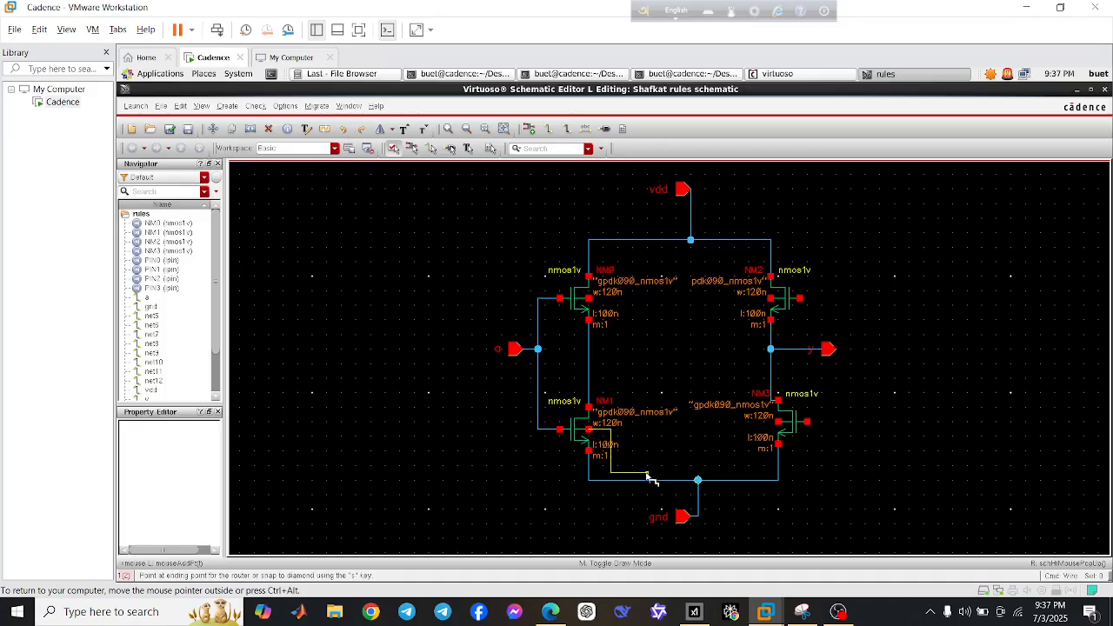
click(647, 481)
click(777, 422)
click(647, 428)
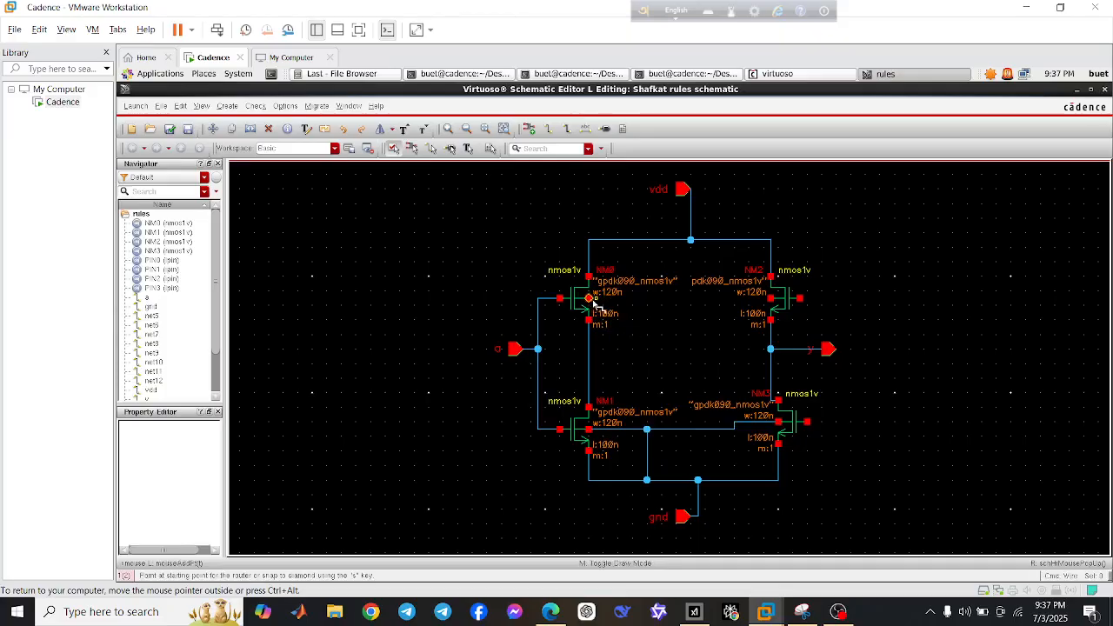
click(591, 300)
click(647, 429)
click(359, 127)
Wire the body terminals of NM0 and NM2 to the lower transistors' body wire, and check and save the schematic
click(590, 299)
click(625, 429)
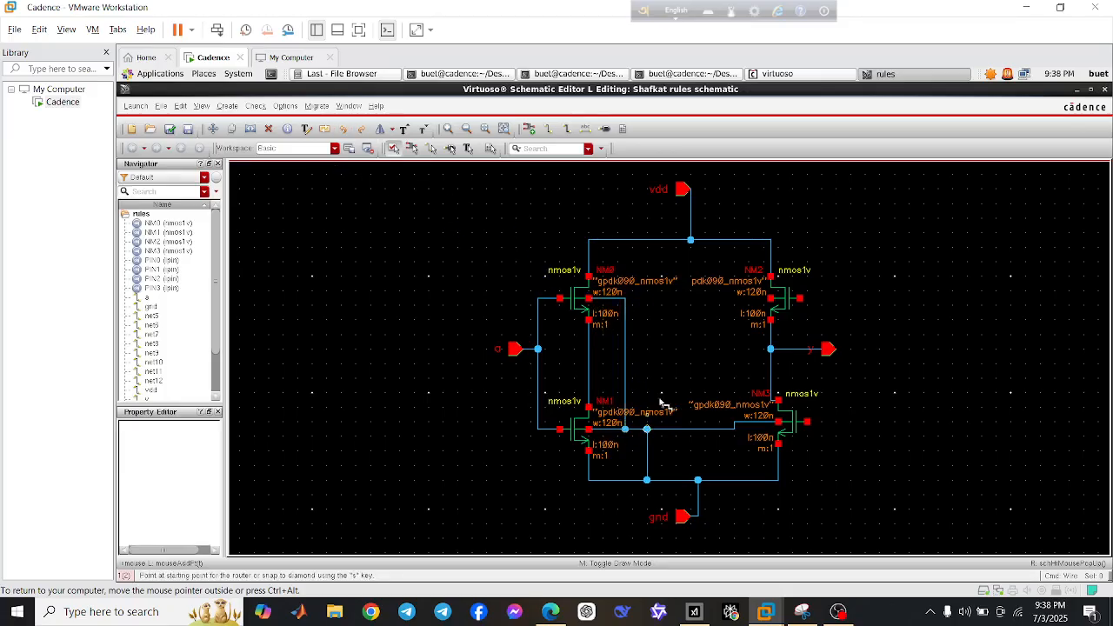
click(770, 298)
click(706, 428)
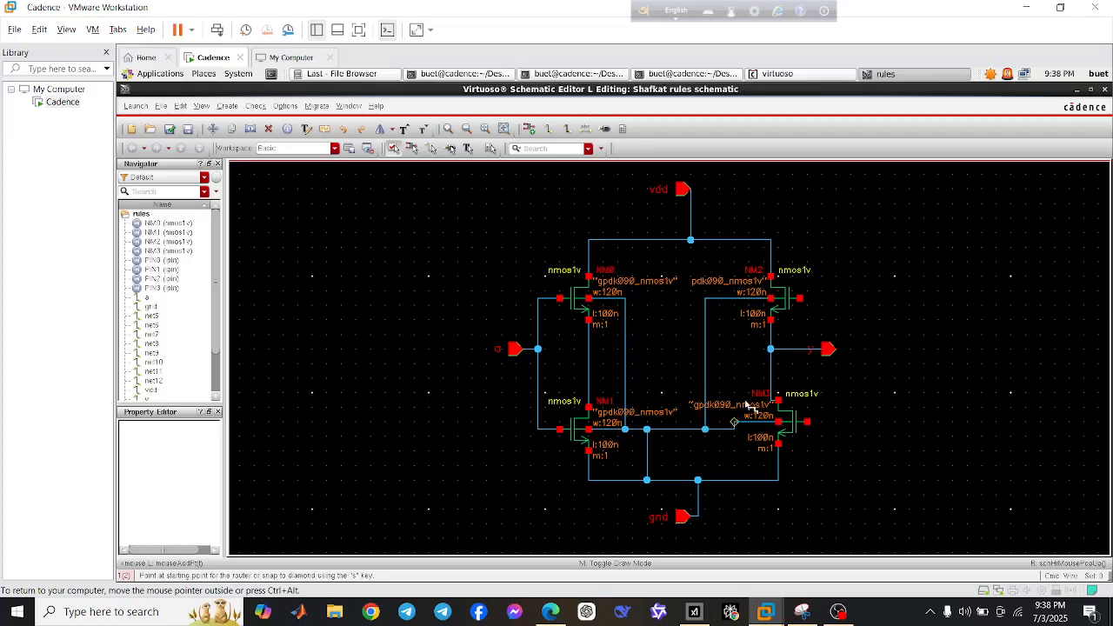
click(170, 129)
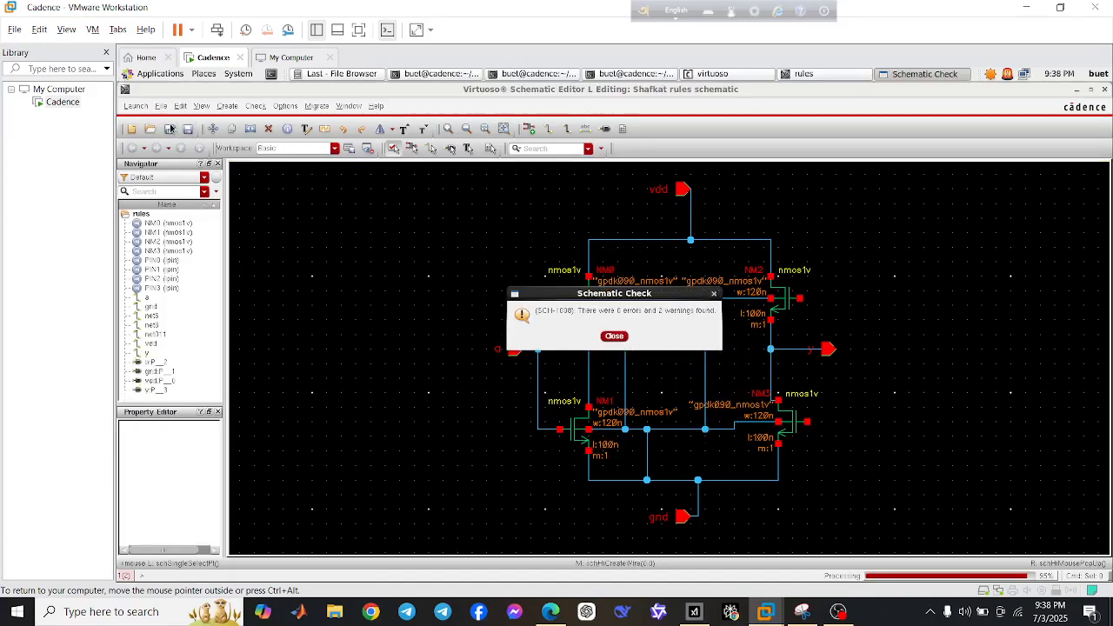
click(614, 337)
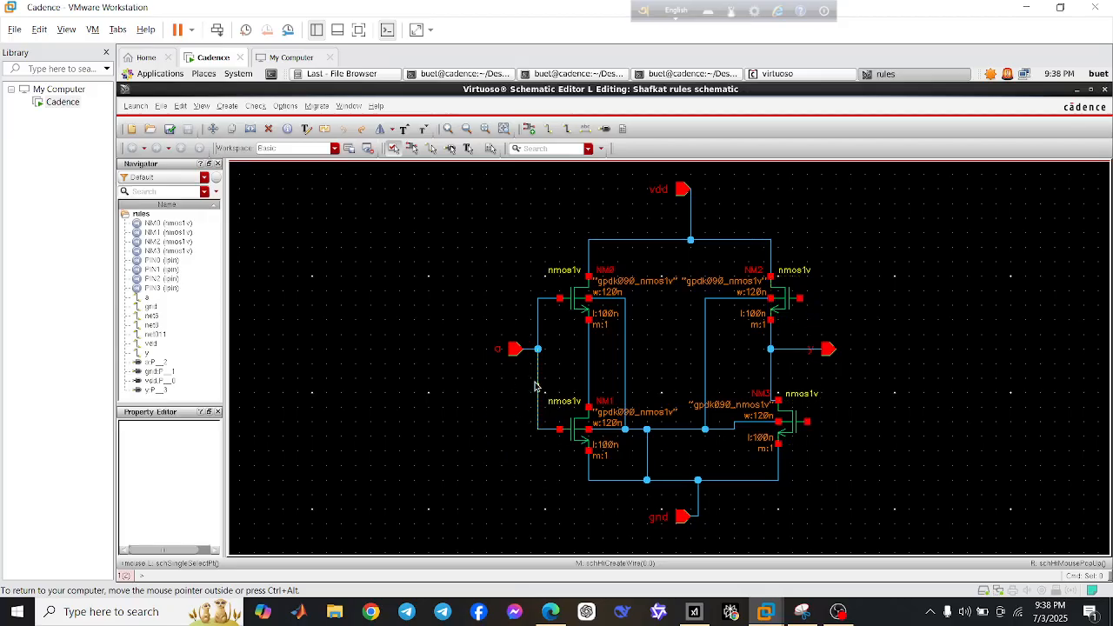
Wire the gates of NM2 and NM3 together and to the left gate net, and check and save the schematic
key(w)
click(800, 298)
click(808, 423)
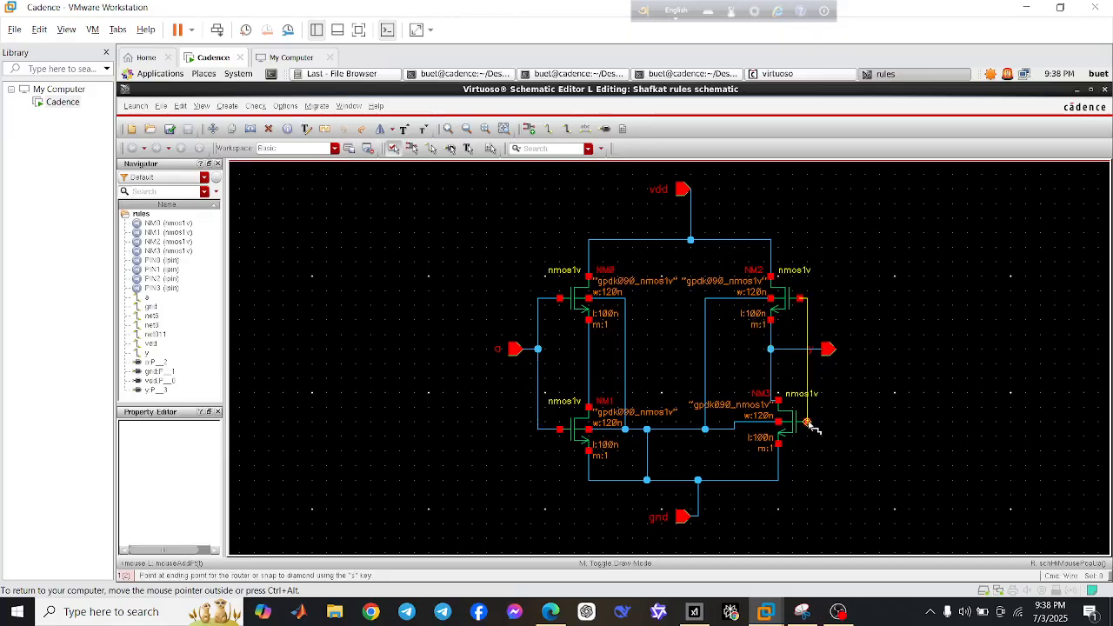
click(539, 378)
click(808, 371)
click(170, 129)
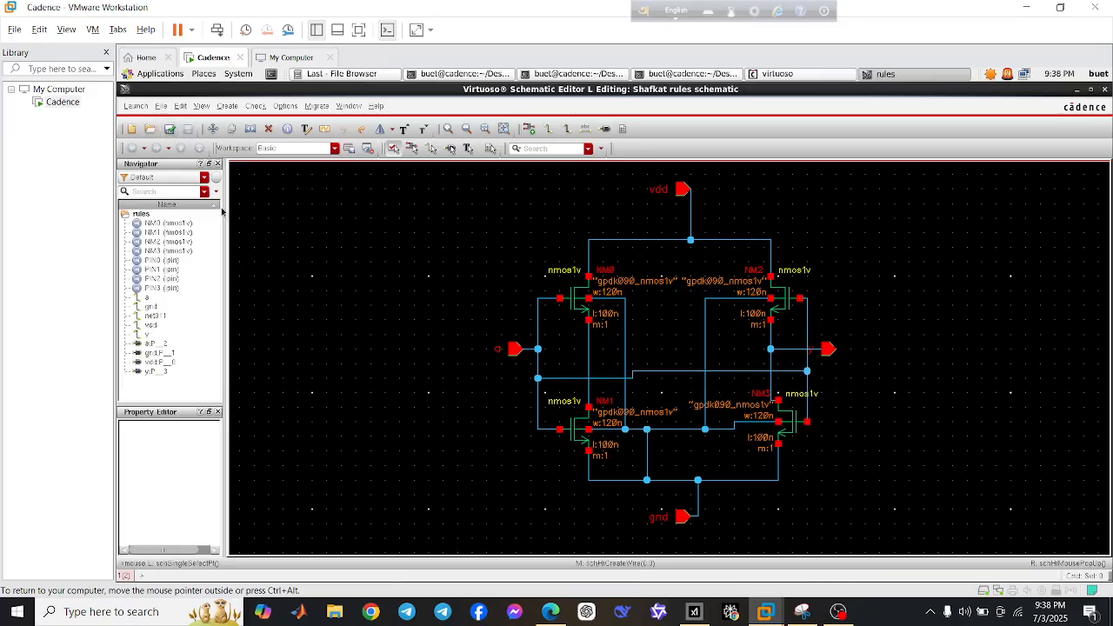
Launch Layout XL from the rules schematic and bring the rules layout to the front at full size
click(134, 106)
click(129, 171)
click(407, 289)
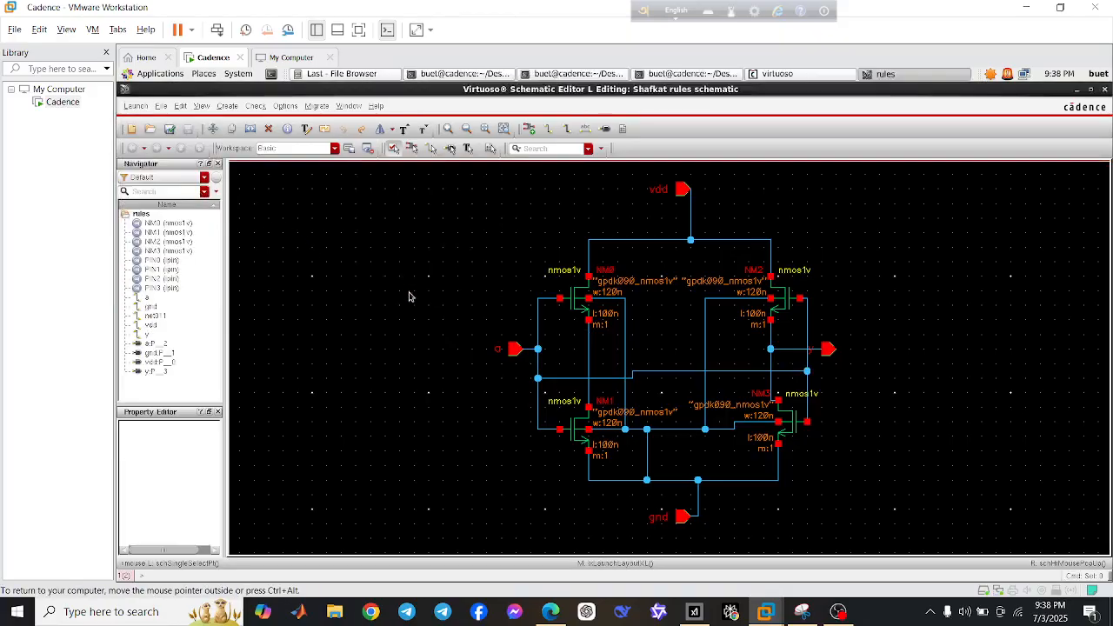
click(447, 342)
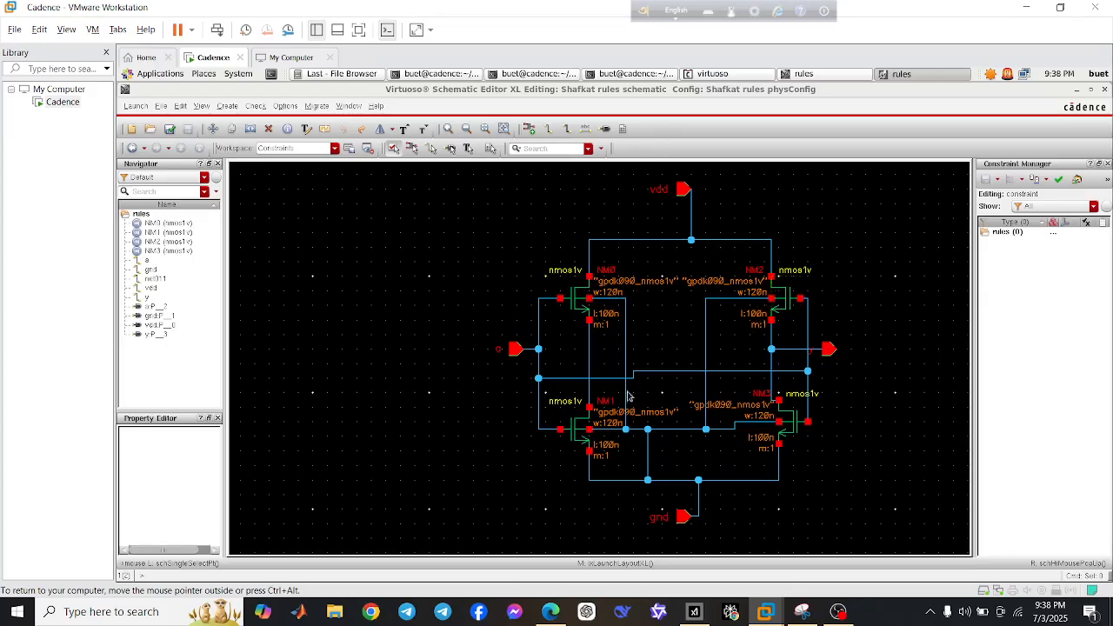
click(856, 77)
click(1090, 106)
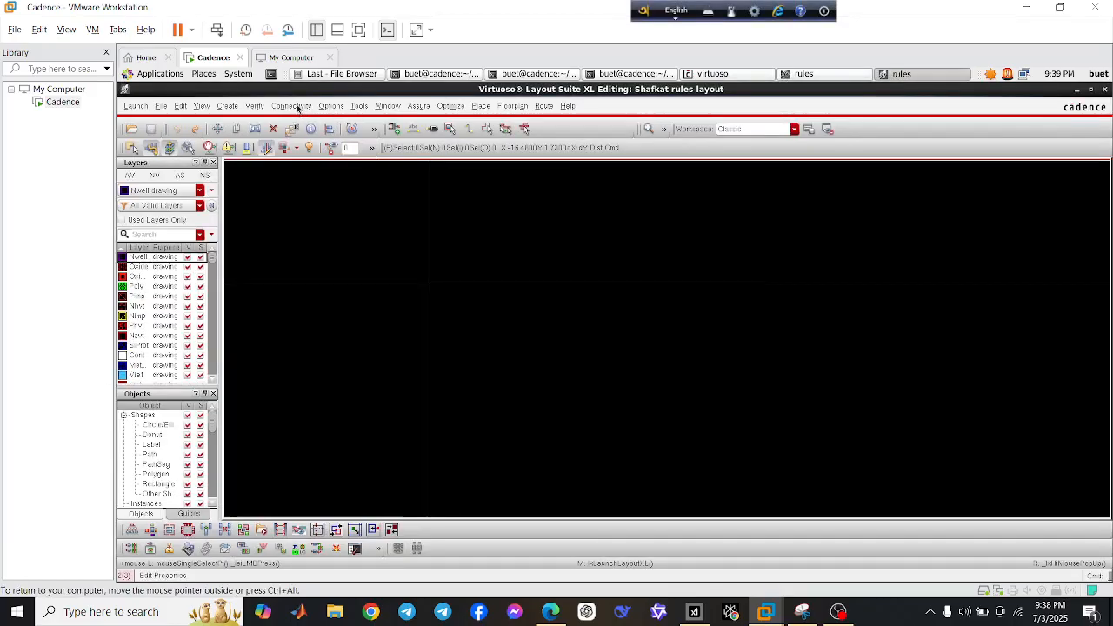
Set the layout display options to minor spacing 0.001, major spacing 0.01, X and Y snap spacing 0.005, and stop level 10
click(330, 105)
click(373, 137)
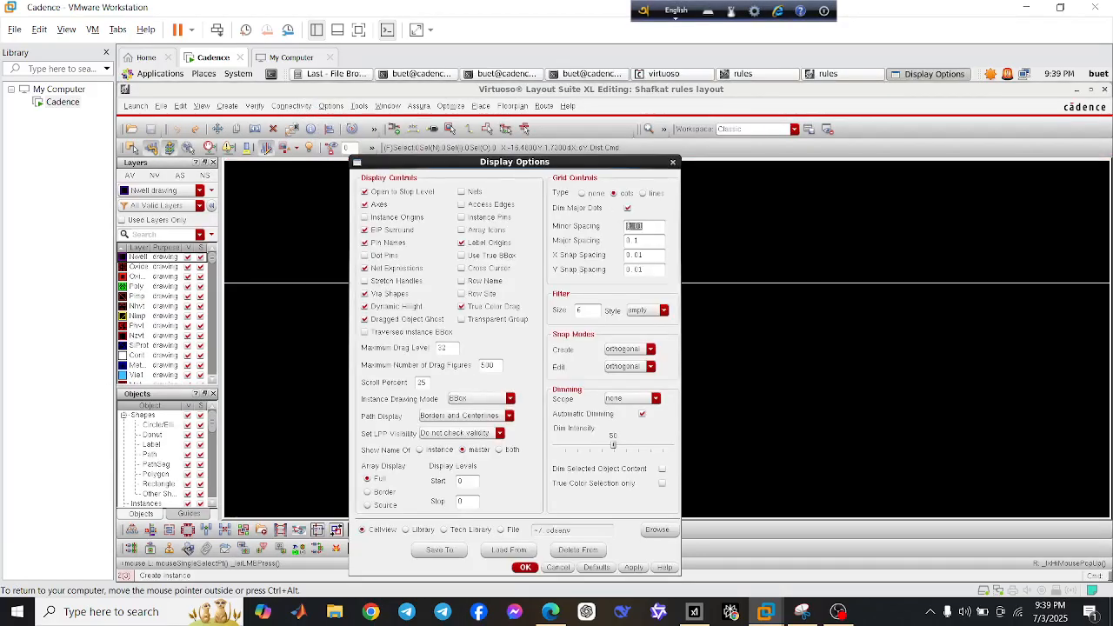
text(0.001)
click(635, 241)
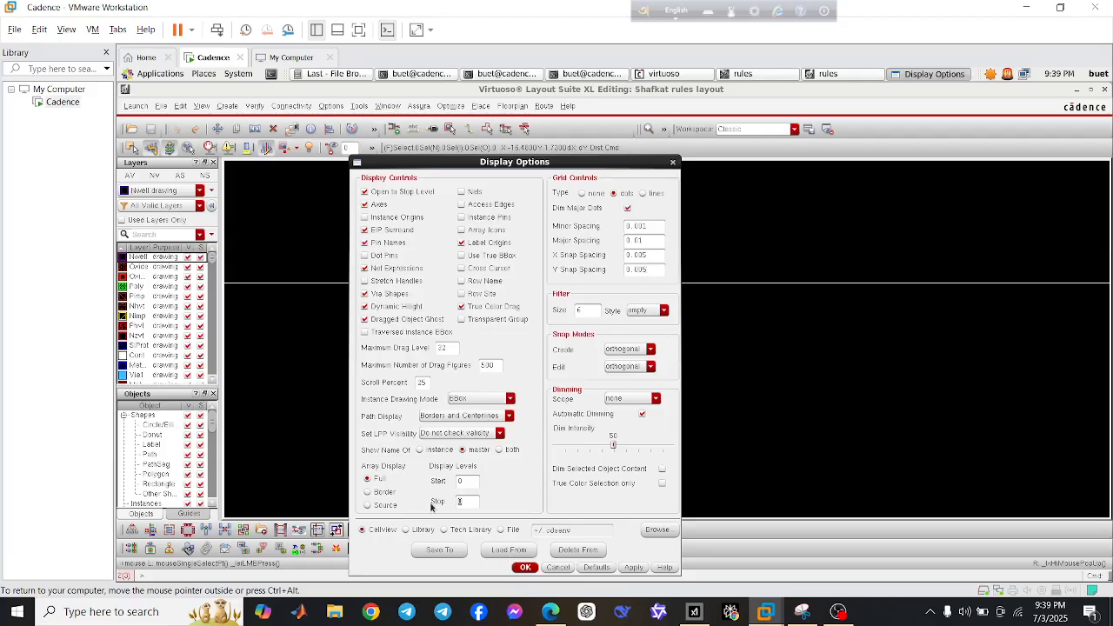
key(Return)
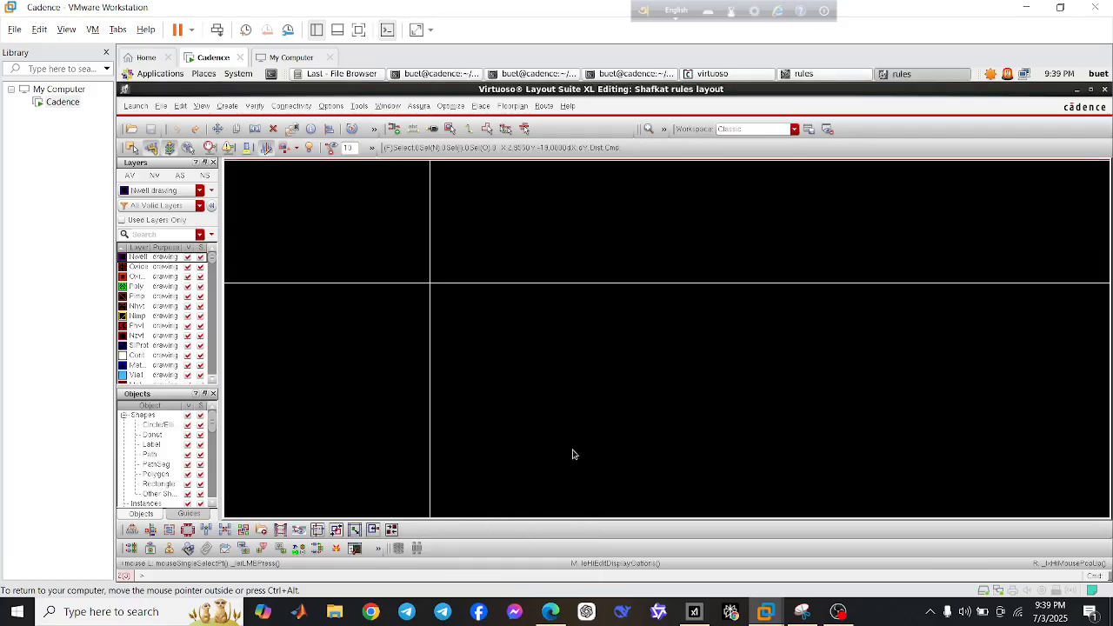
Draw a rectangle about 12.72 by 11.725 on the Cont drawing layer, below and to the right of the origin
click(132, 355)
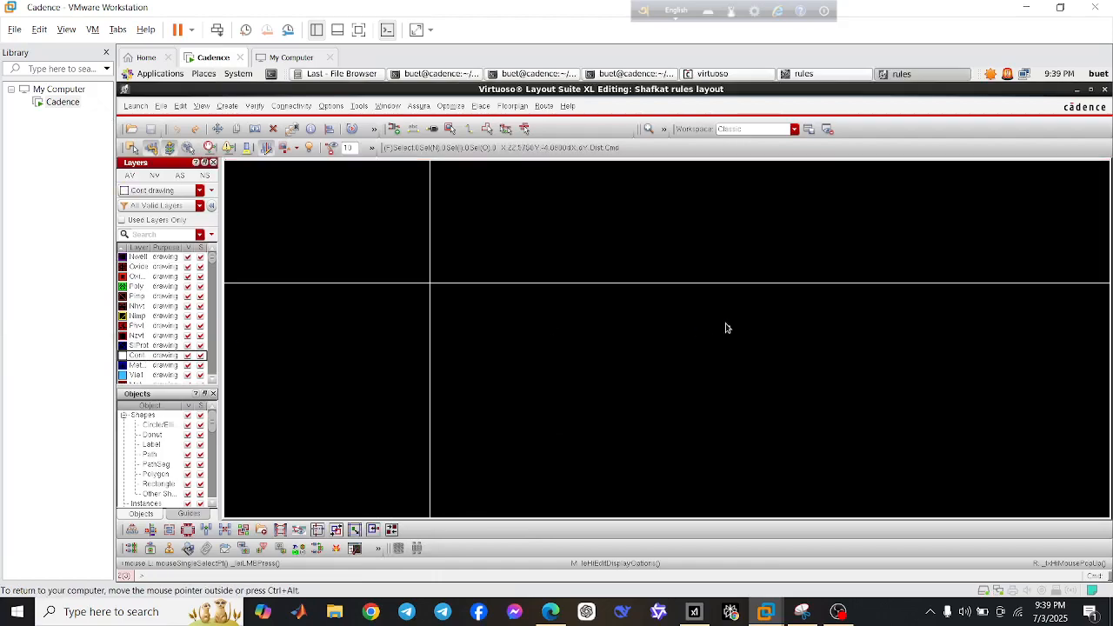
key(r)
click(563, 328)
click(720, 473)
key(Escape)
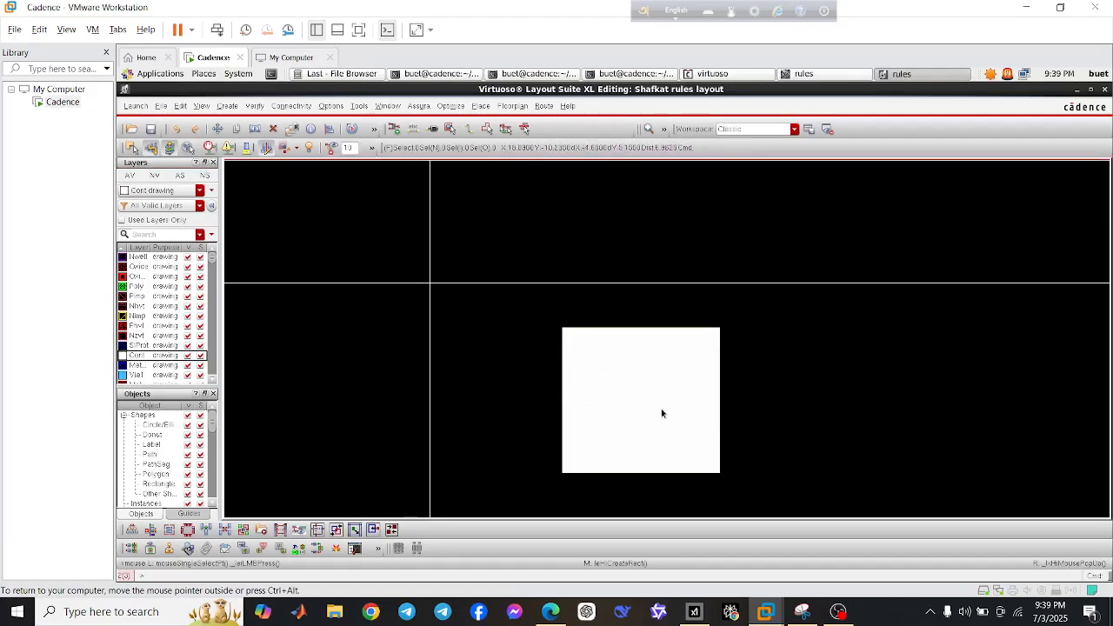
Open the properties of the Cont rectangle and move the dialog clear of the shape
key(q)
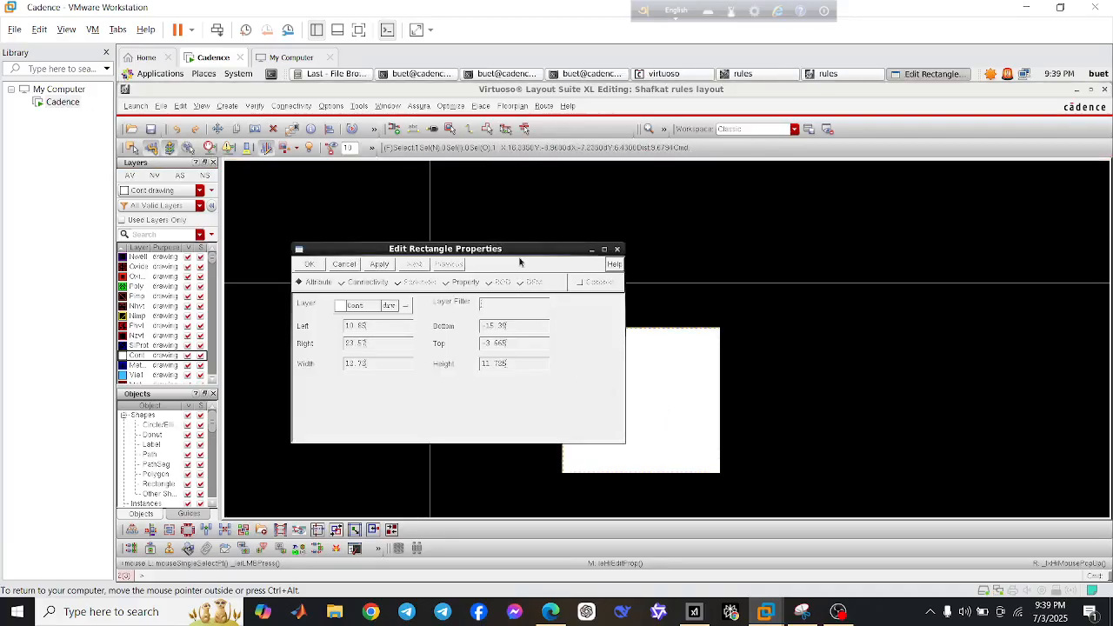
drag(522, 254, 438, 211)
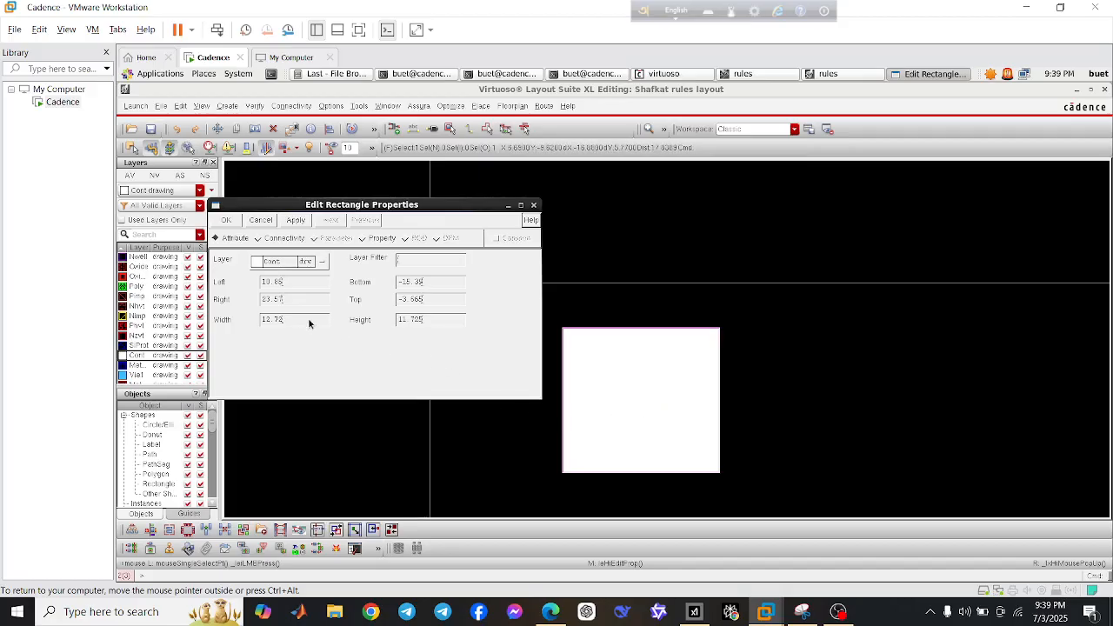
drag(309, 324, 257, 321)
key(BackSpace)
text(34)
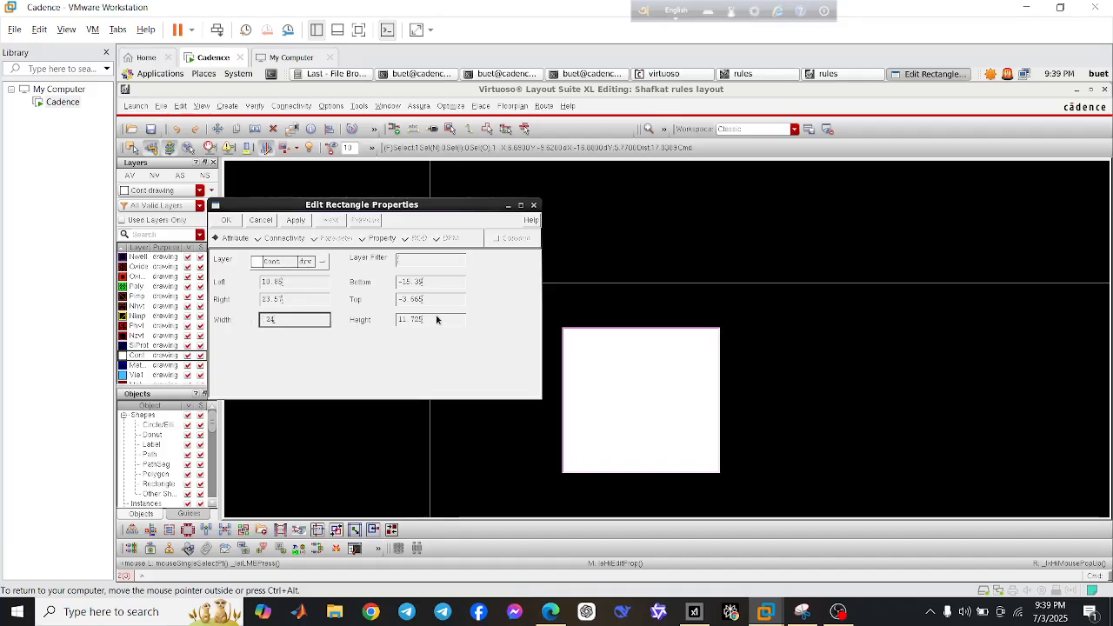
key(Tab)
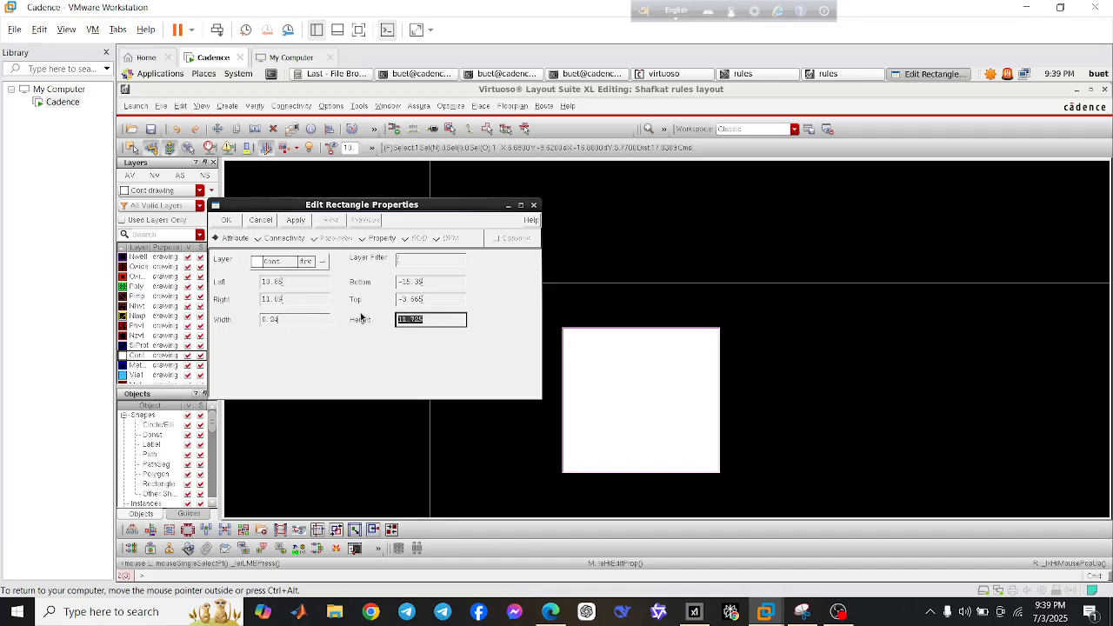
key(BackSpace)
key(shift+Tab)
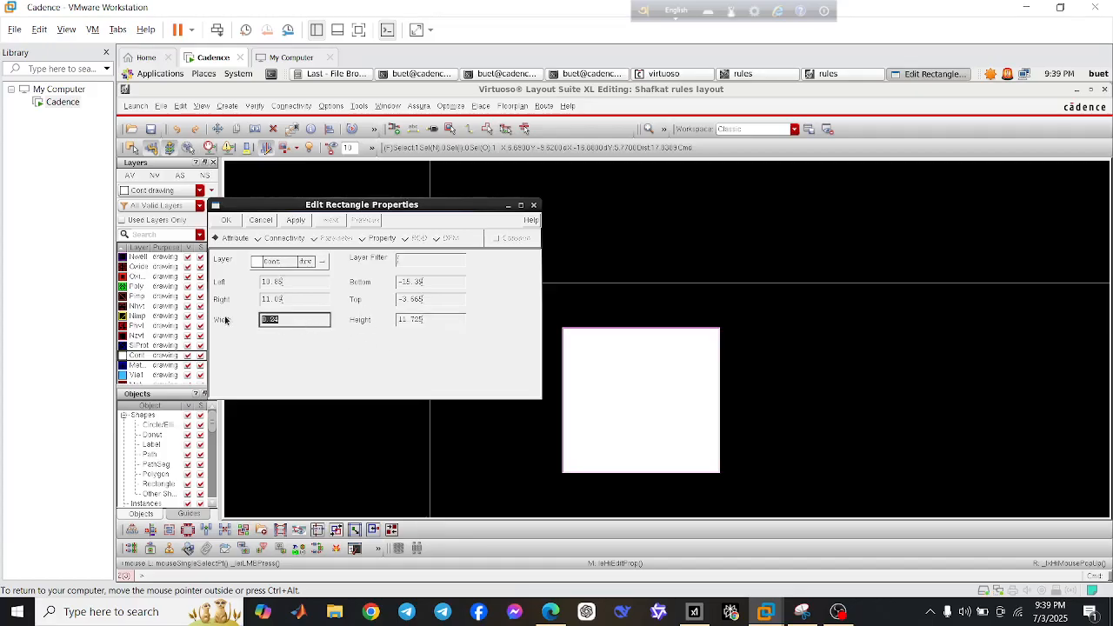
Set the Cont rectangle's width and height to 0.12
text(0.18)
key(Return)
drag(428, 318, 386, 325)
key(BackSpace)
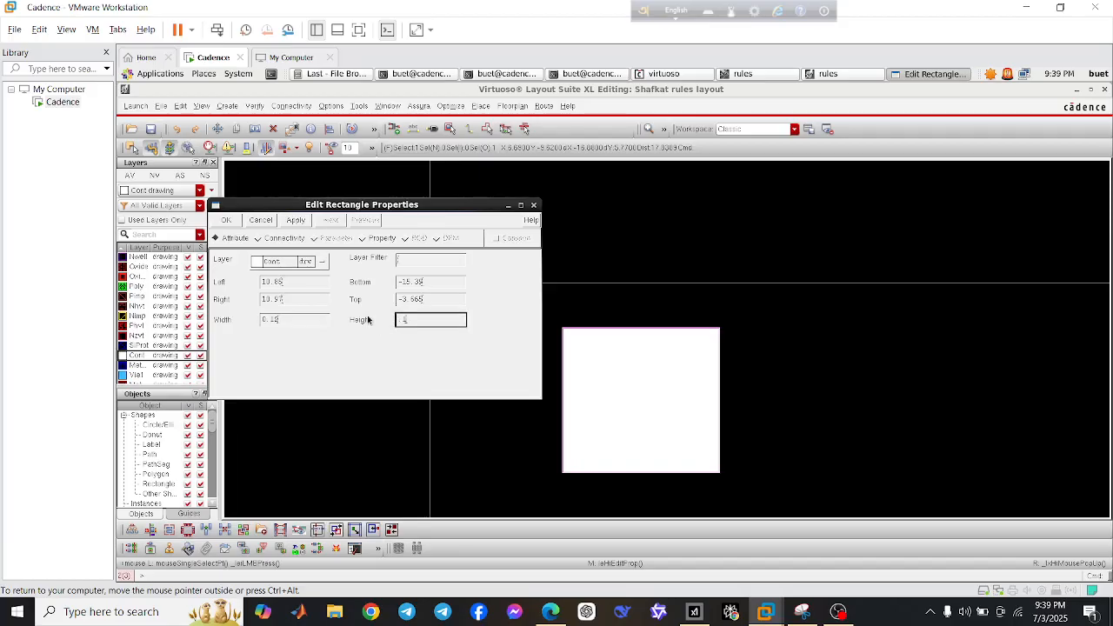
text(12)
key(Return)
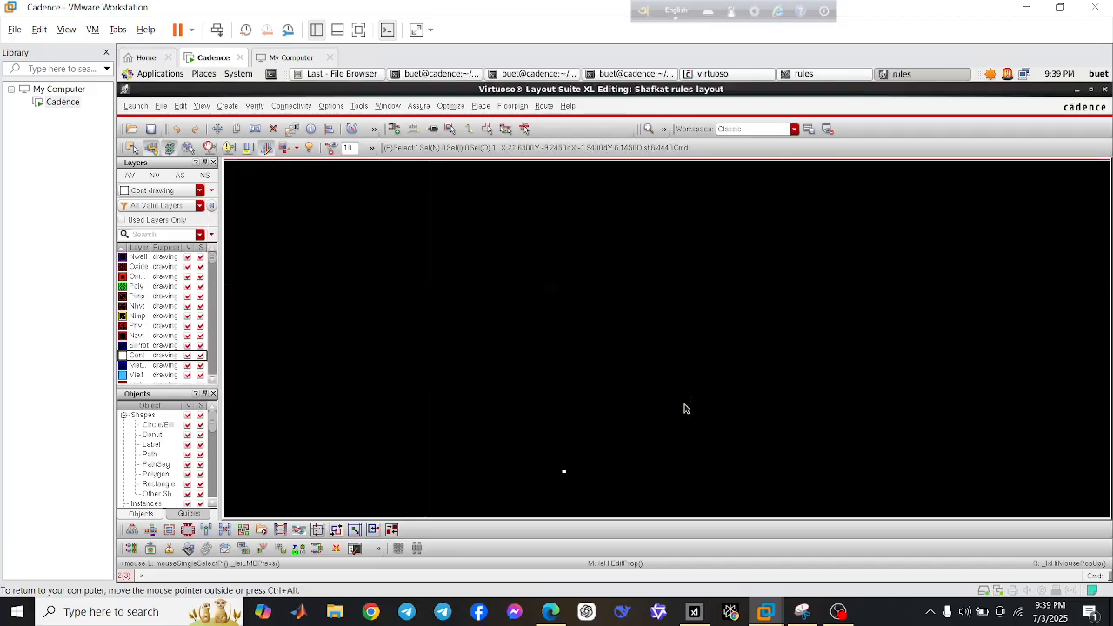
Draw a rectangle about 0.185 by 0.21 on the Metal1 drawing layer, to the left of the contact
key(f)
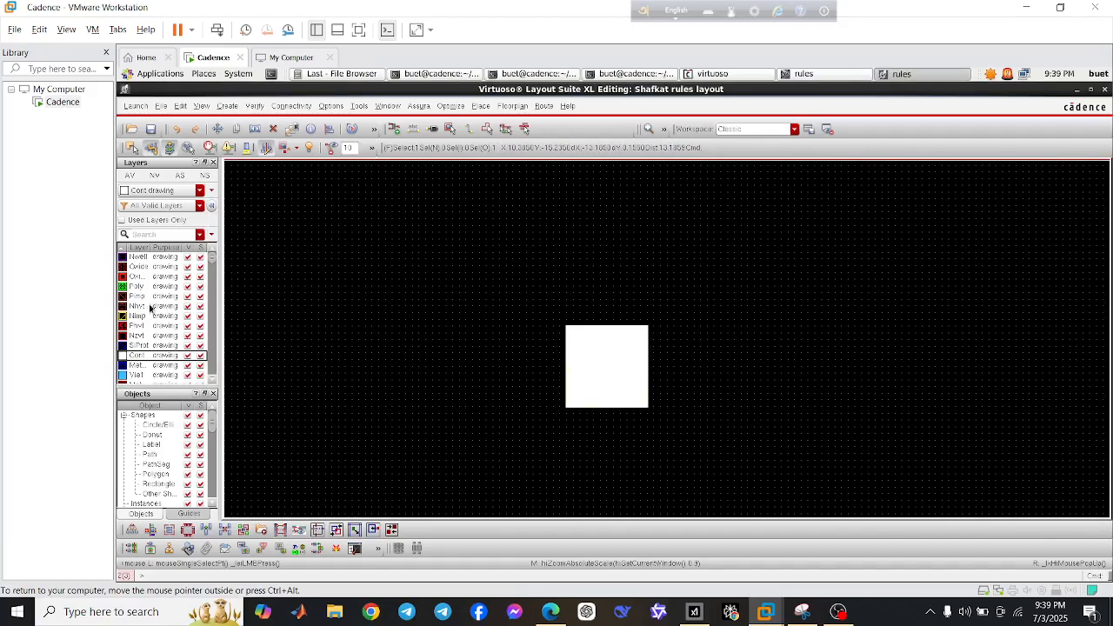
click(141, 367)
key(r)
click(363, 303)
click(487, 444)
Set the Metal1 rectangle's width and height to 0.24
click(404, 389)
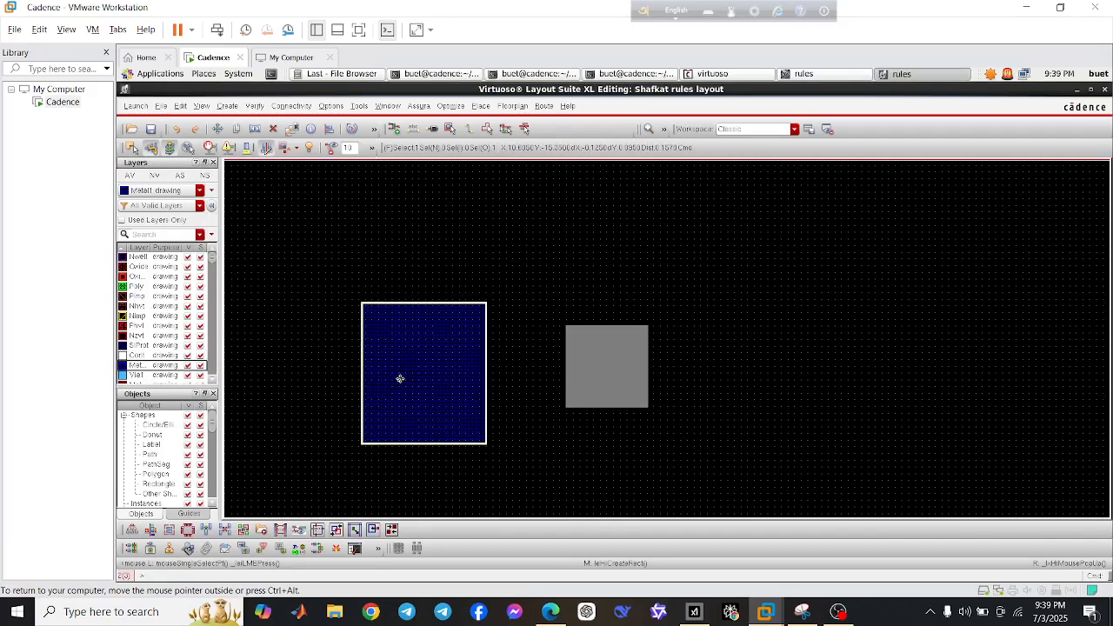
key(q)
drag(207, 210, 145, 205)
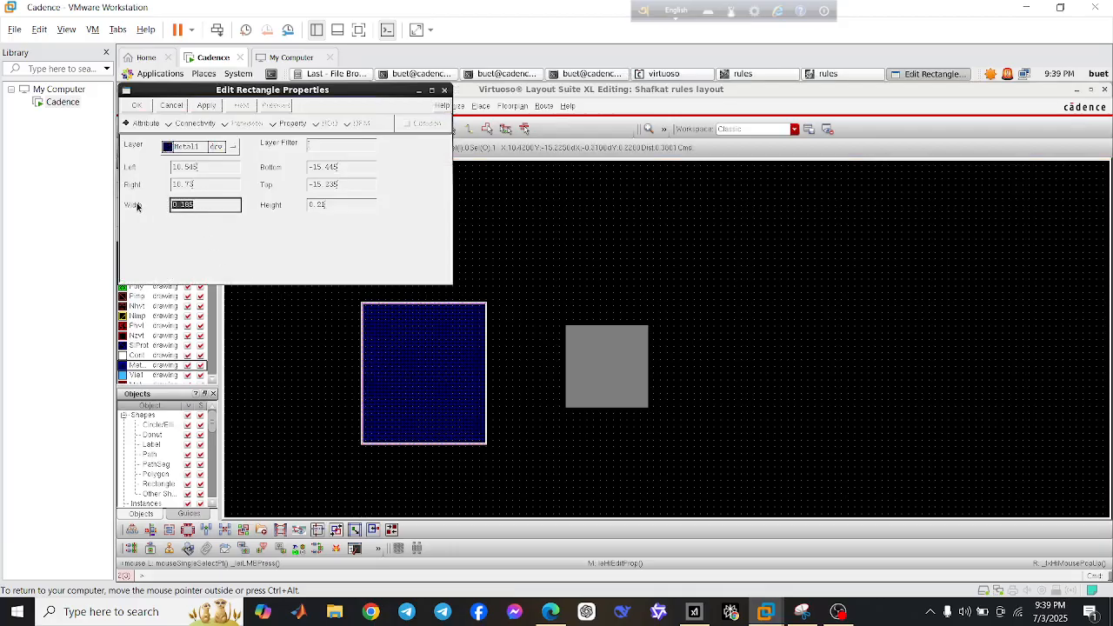
text(24)
key(Return)
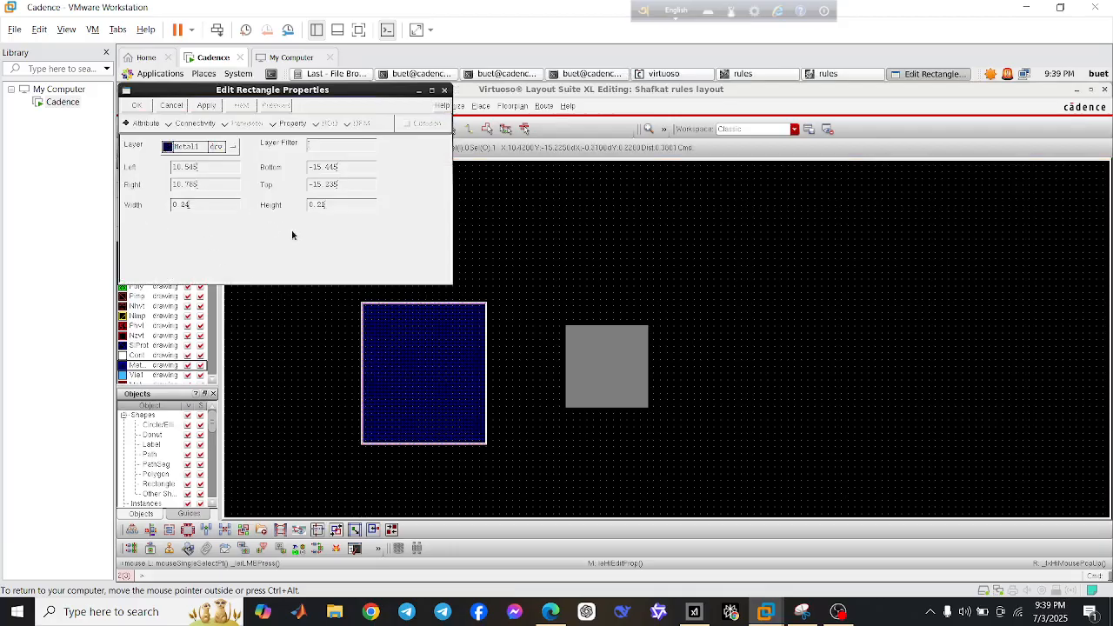
drag(330, 206, 301, 202)
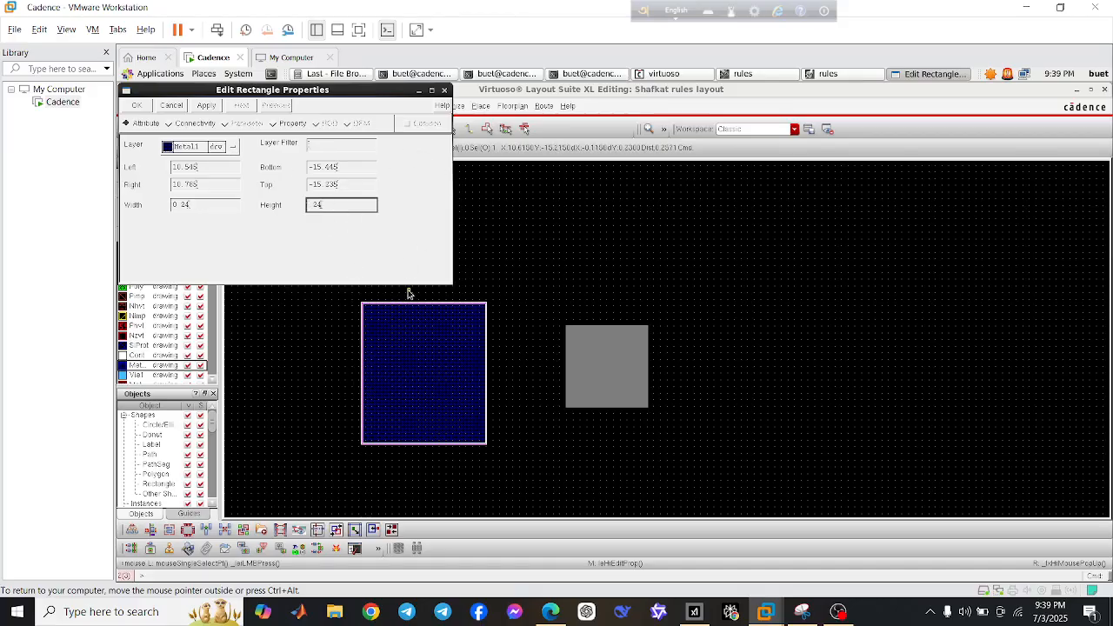
click(207, 106)
Align the centre of the Metal1 square with the centre of the contact
click(422, 293)
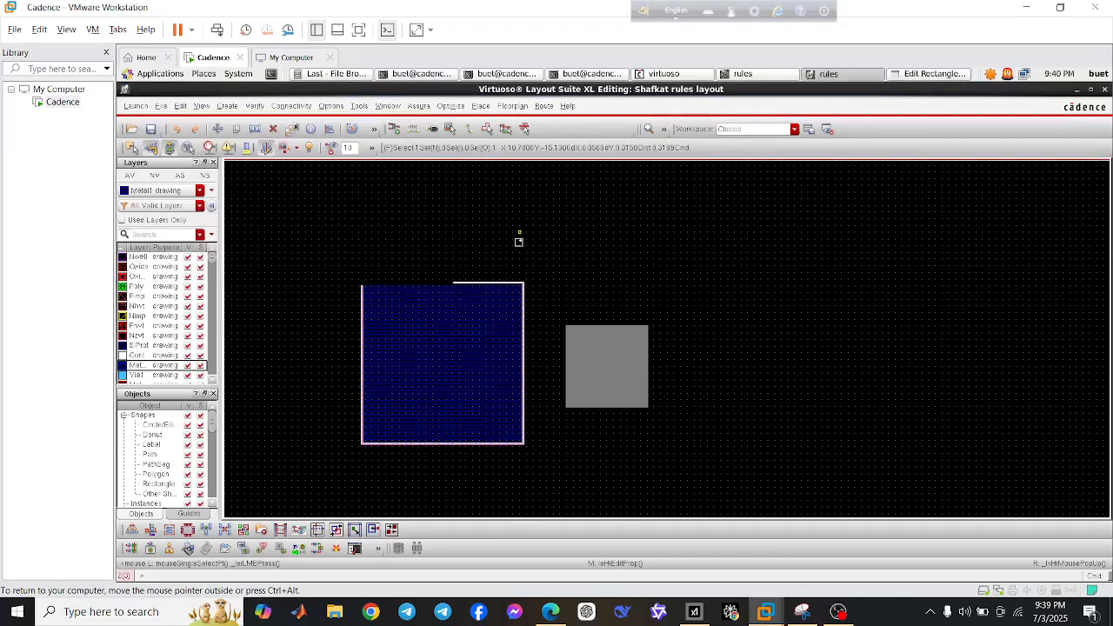
key(a)
click(606, 366)
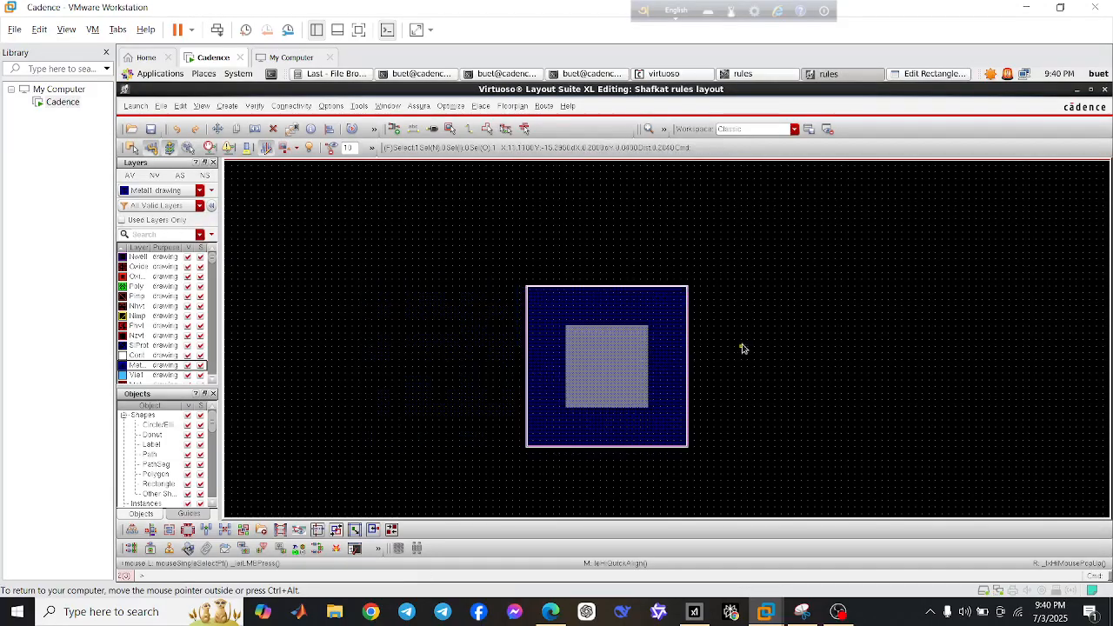
Draw a rectangle about 0.315 high on the Oxide drawing layer, to the left of the Metal1 square
click(133, 268)
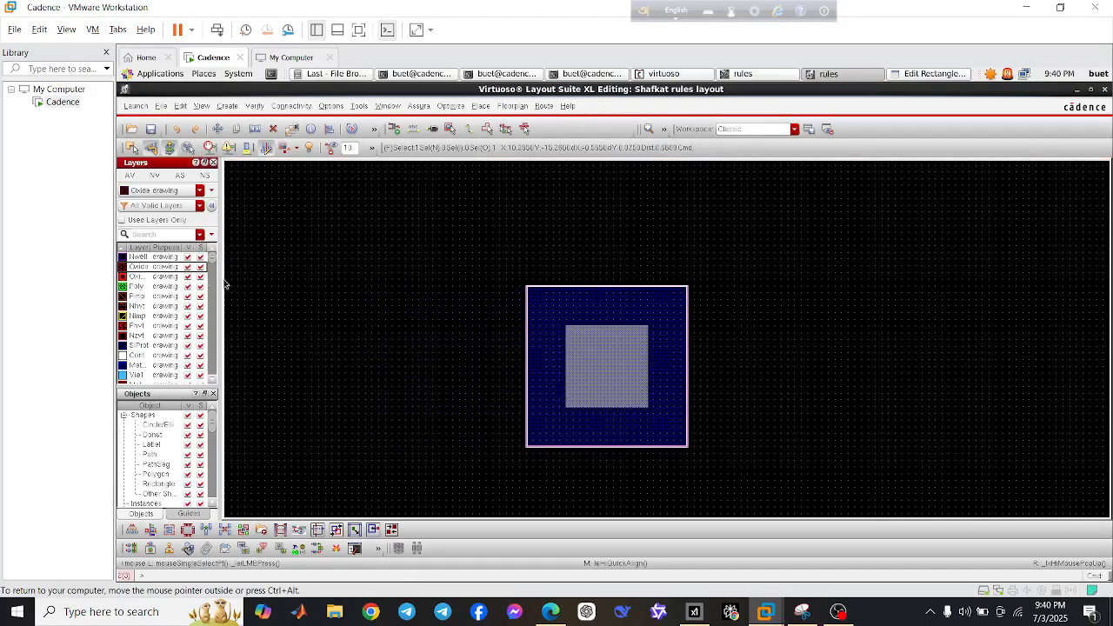
key(r)
click(322, 265)
click(465, 477)
key(Escape)
Set the Oxide rectangle's width to 0.66 and its height to 0.24
click(425, 398)
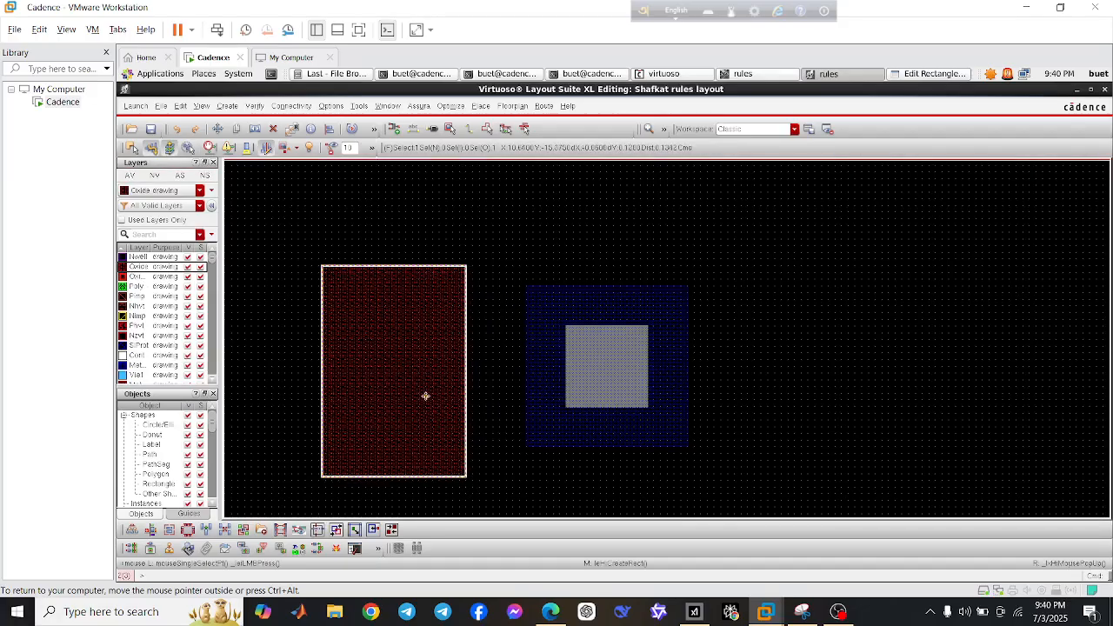
key(q)
double_click(205, 209)
text(1)
key(Return)
double_click(375, 210)
key(BackSpace)
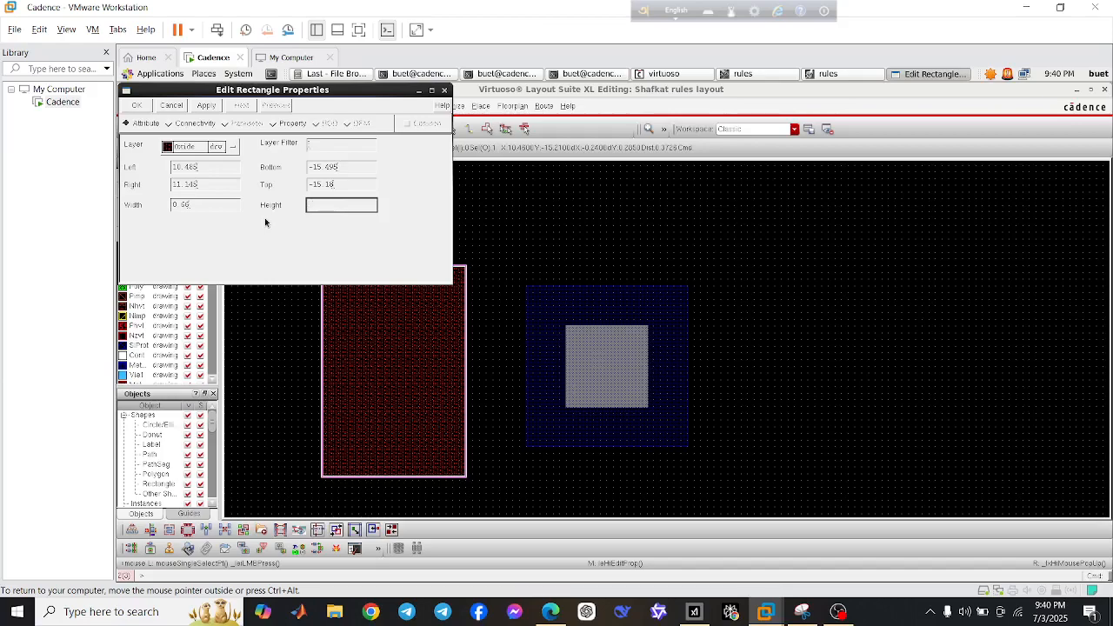
key(Return)
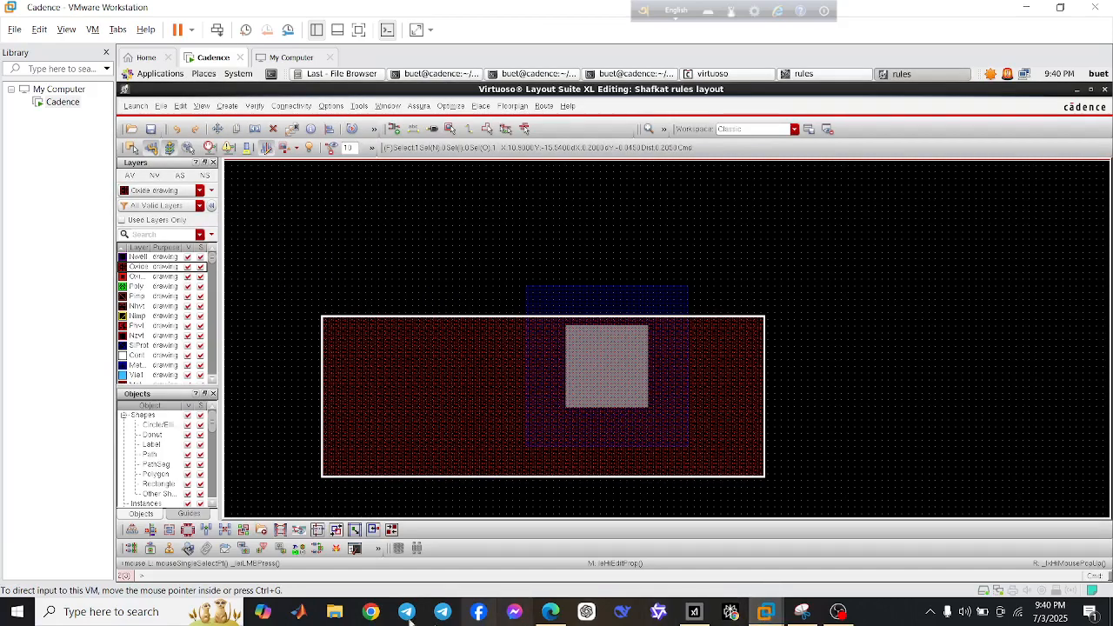
Open layout procedure.docx from the desktop in Word to read the layer sizes, and return to the Virtuoso layout
click(1110, 612)
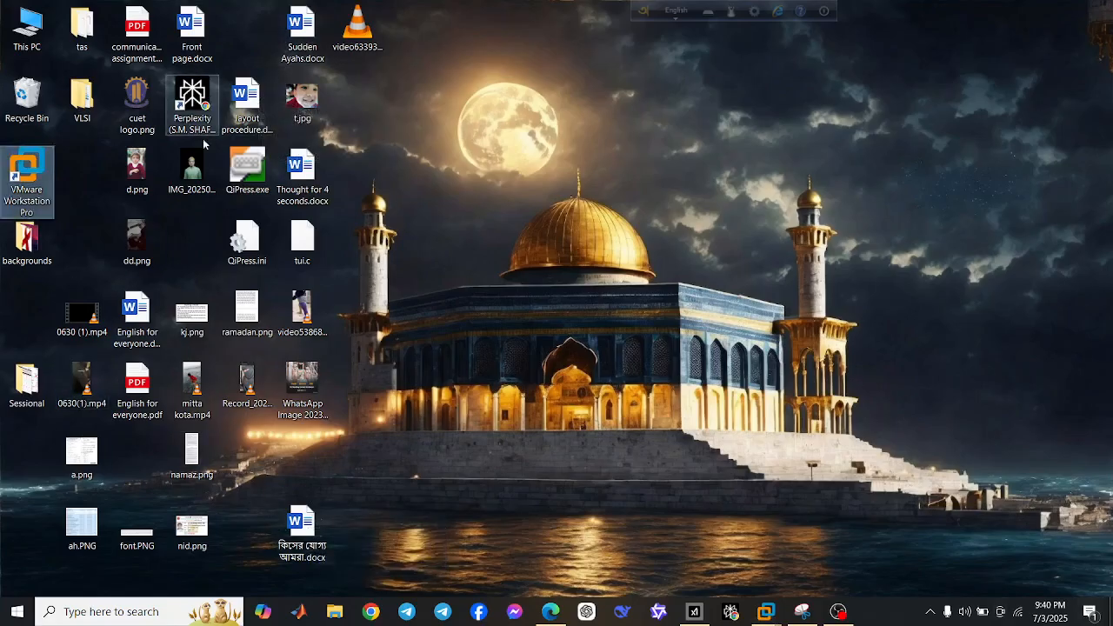
double_click(261, 122)
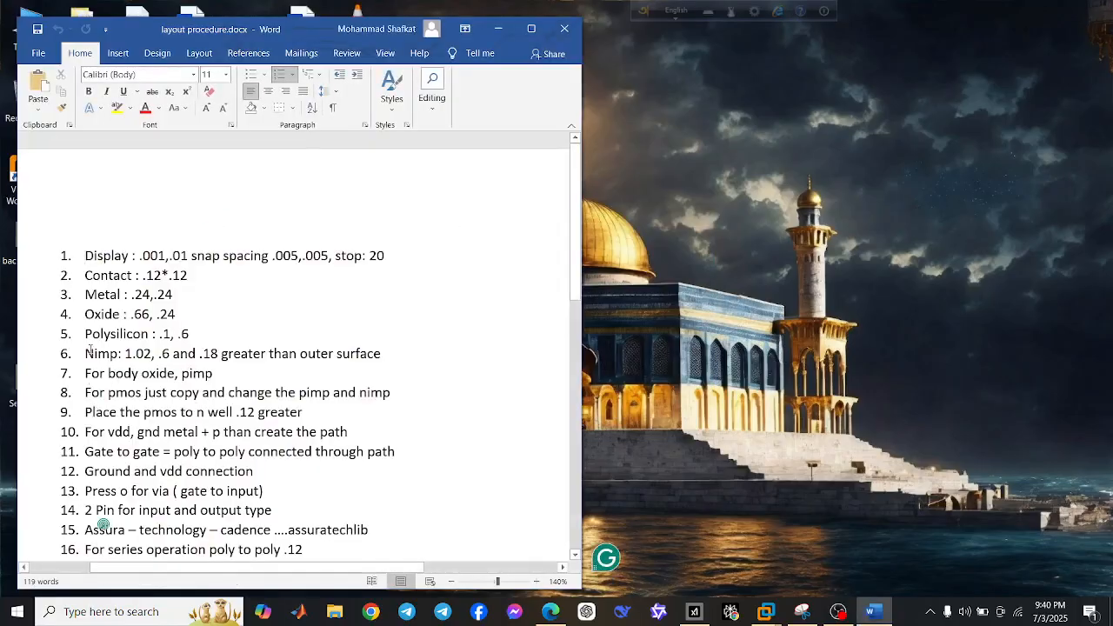
click(799, 613)
mouse_move(777, 614)
click(786, 548)
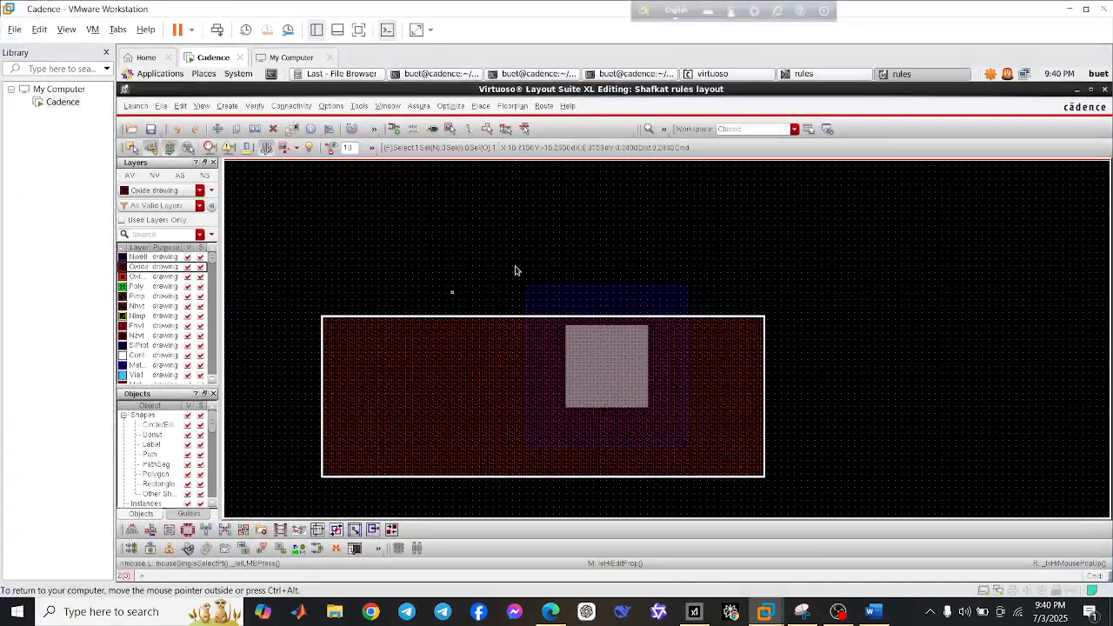
Align the Oxide rectangle's centre with the contact's centre and shift it right until its left edge meets the Metal1 square's left edge
key(a)
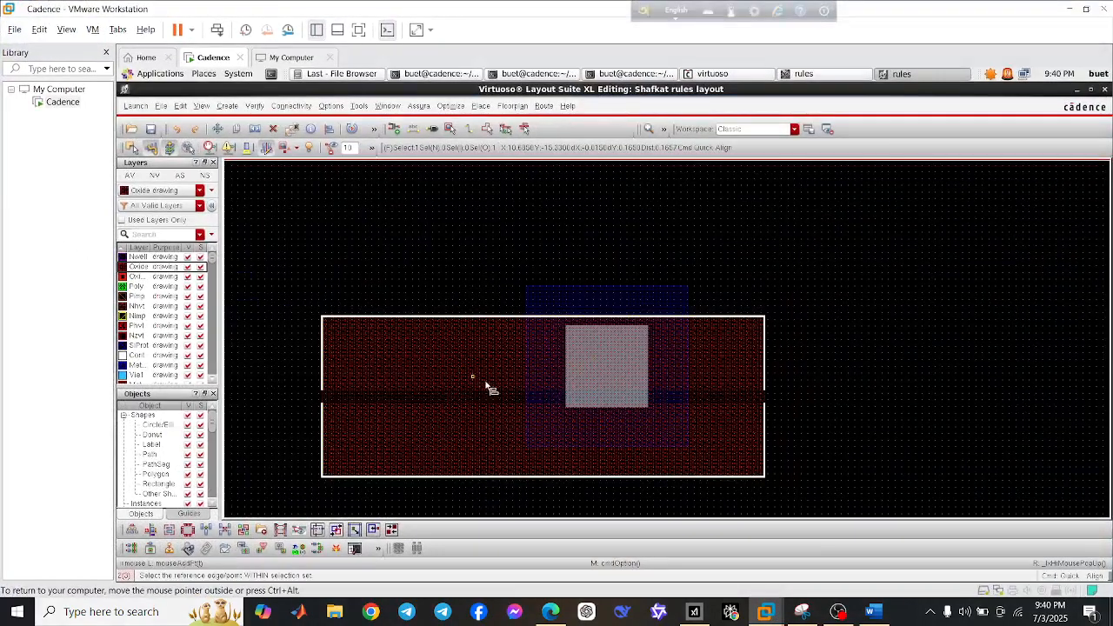
click(545, 396)
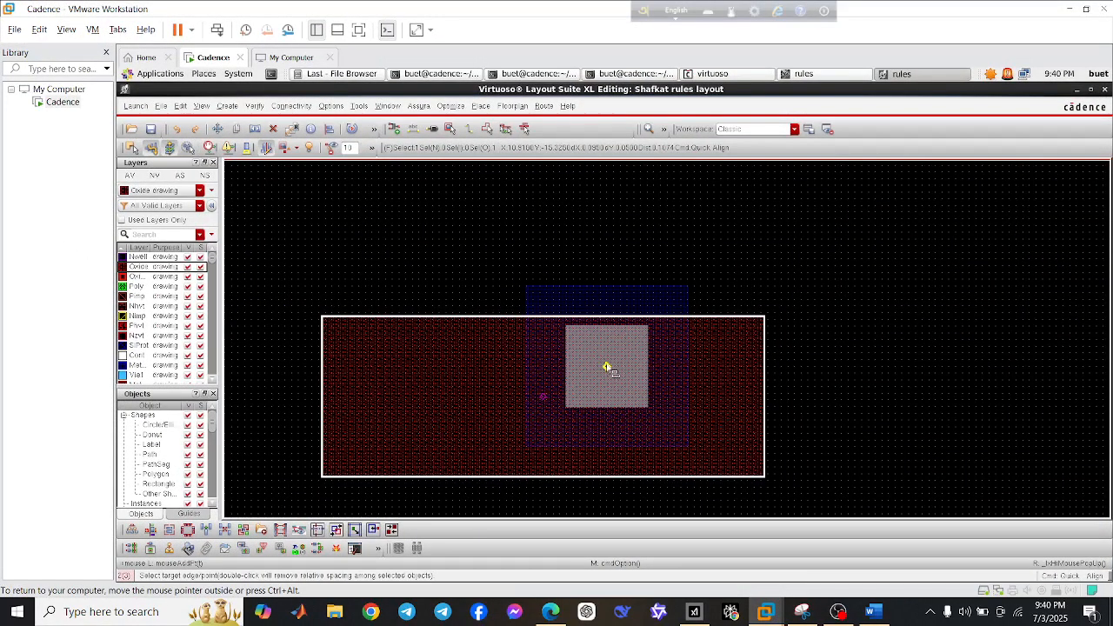
click(607, 367)
key(Escape)
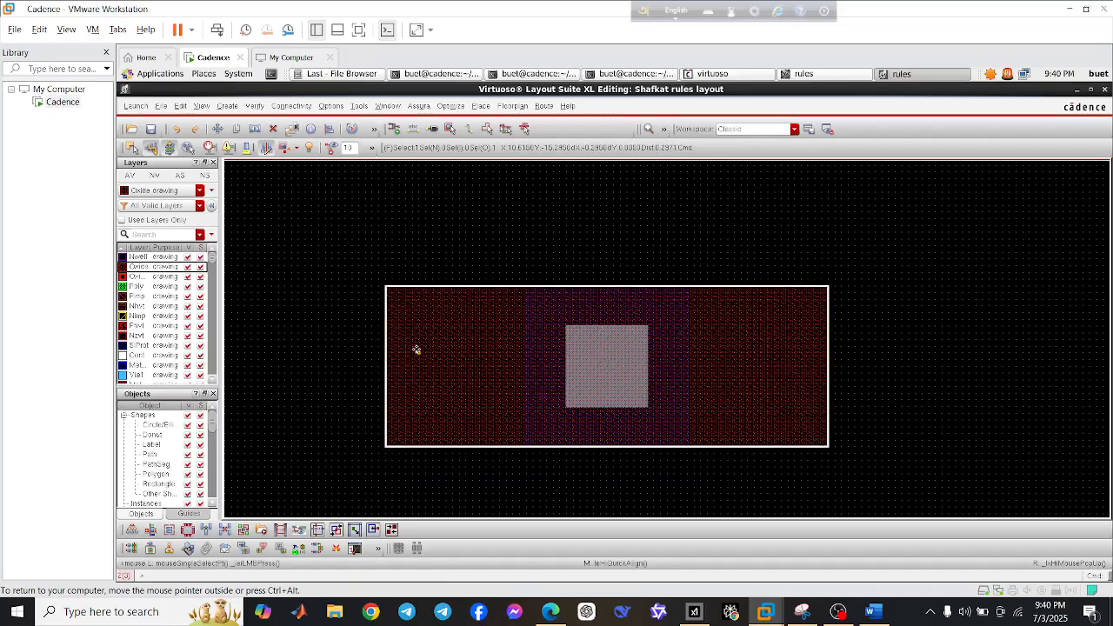
key(m)
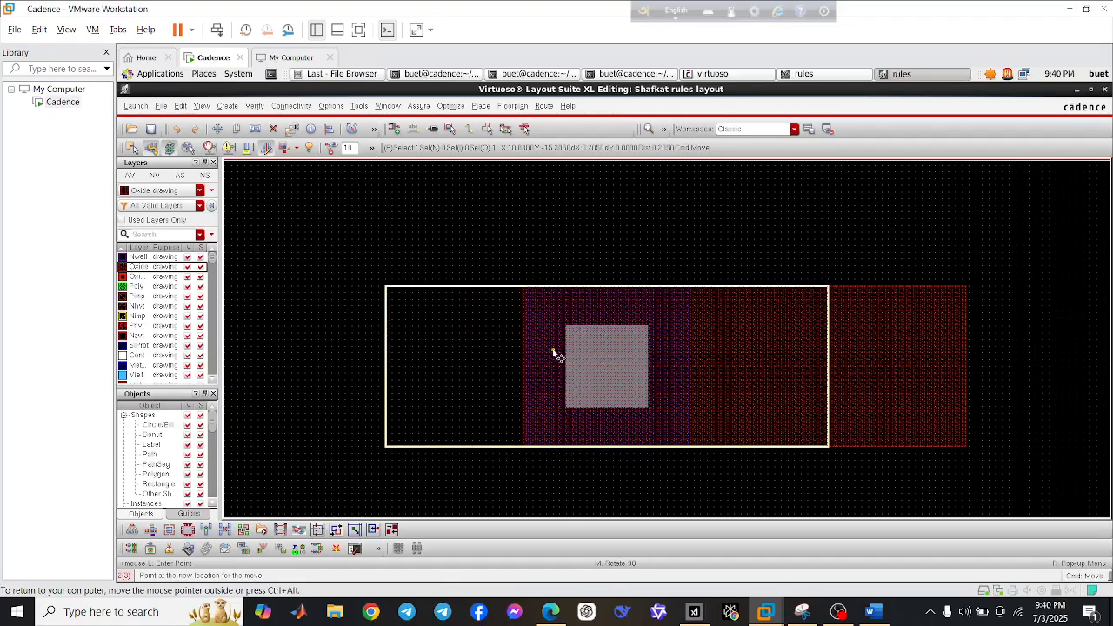
key(Escape)
Copy the contact and its Metal1 square horizontally to the right end of the Oxide rectangle
drag(484, 256, 703, 472)
key(c)
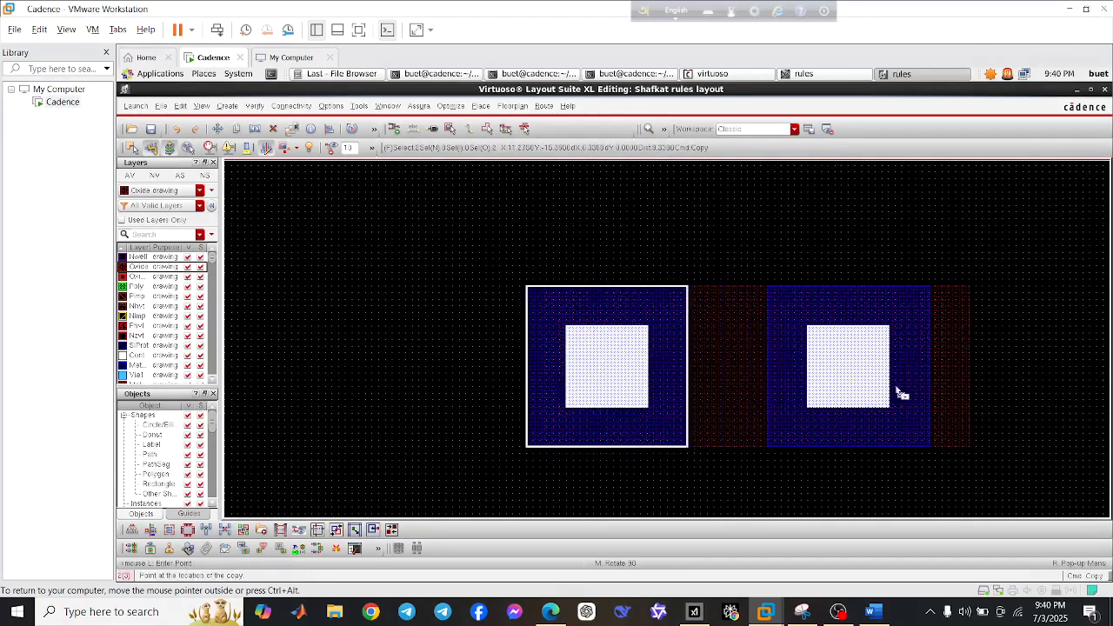
scroll(923, 382, up, 2)
scroll(924, 374, down, 2)
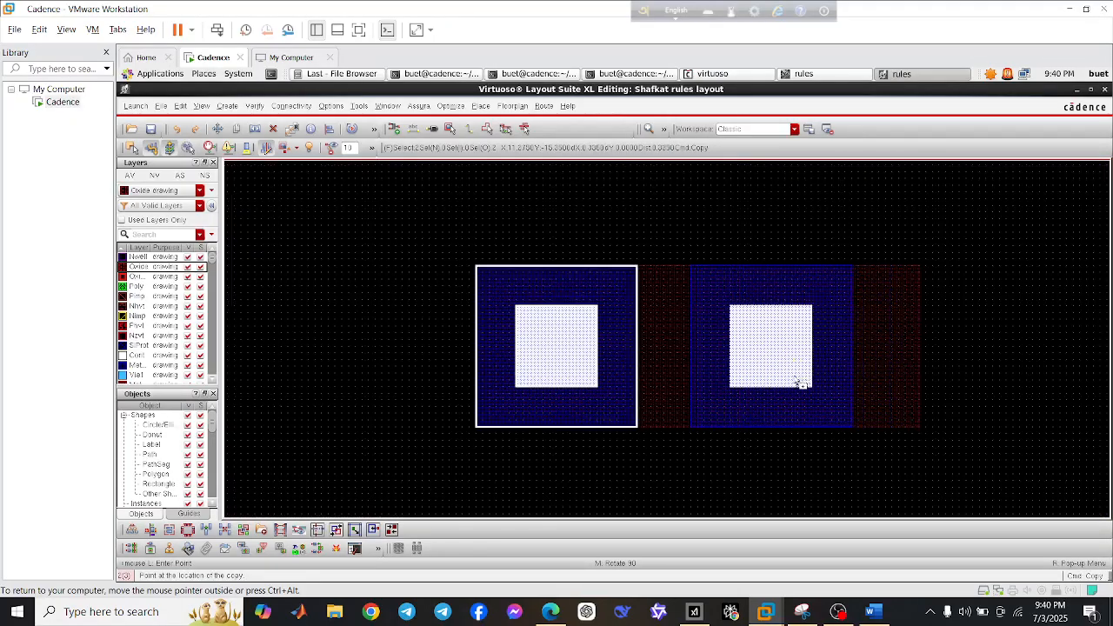
click(865, 384)
click(947, 373)
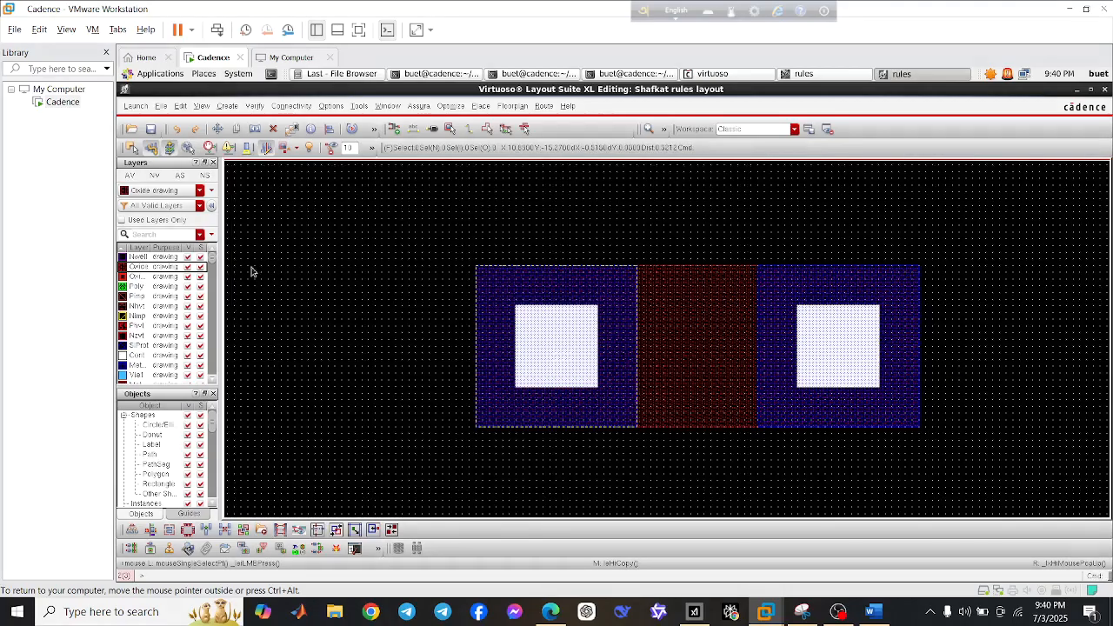
Draw a vertical rectangle about 0.06 by 0.31 on the Poly drawing layer, to the left of the Oxide rectangle
click(138, 287)
key(r)
click(365, 258)
click(405, 466)
key(Escape)
Set the Poly rectangle's width to 0.1 and its height to 0.6
click(398, 390)
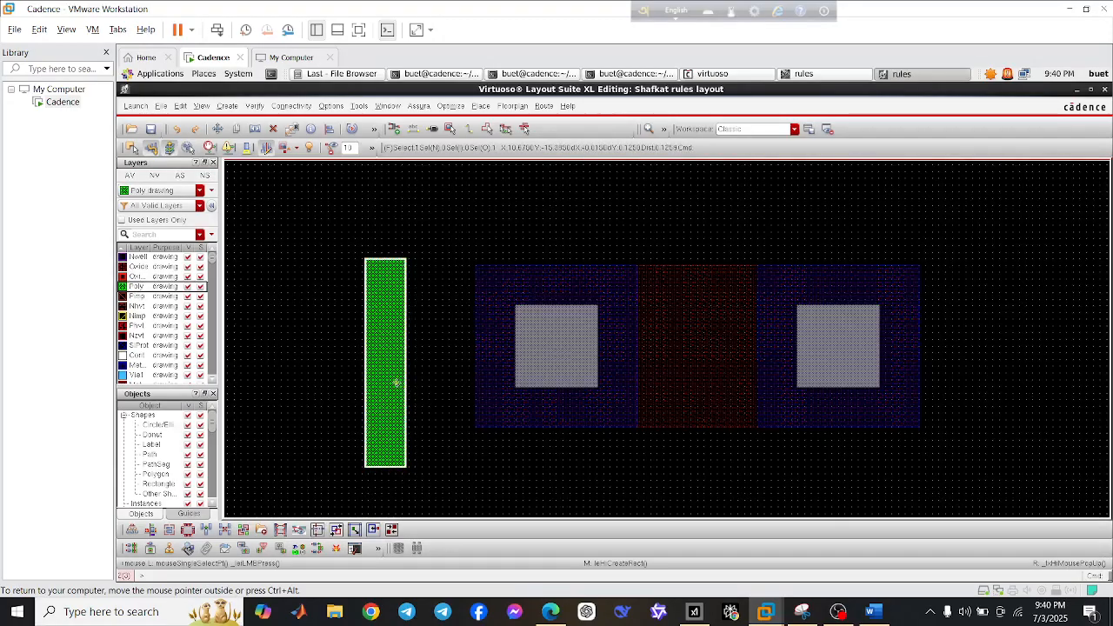
key(q)
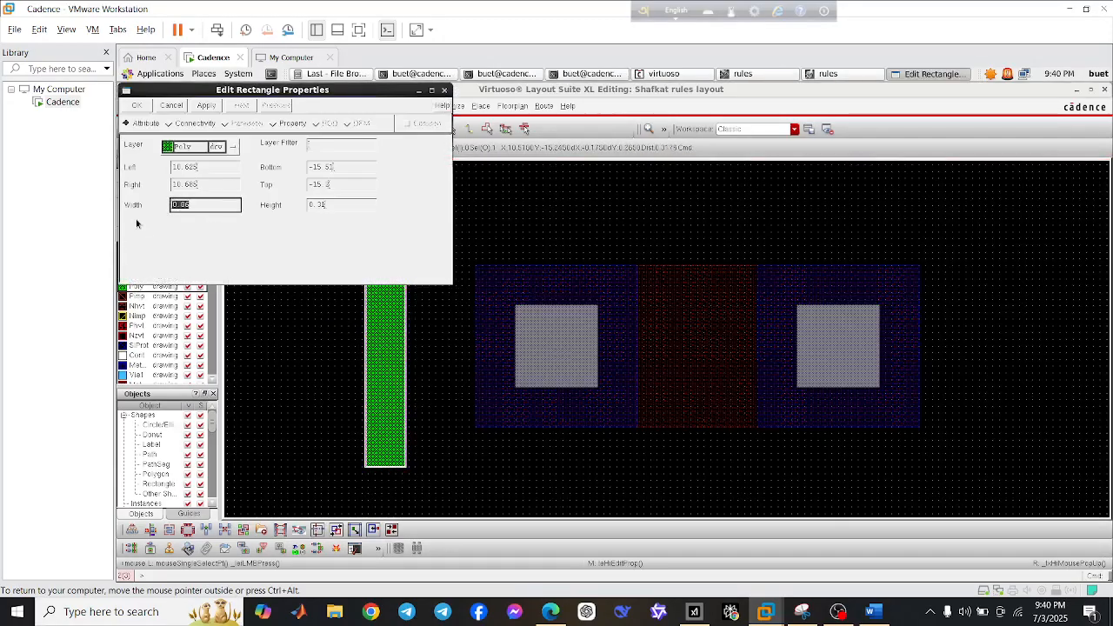
key(BackSpace)
text(0.06)
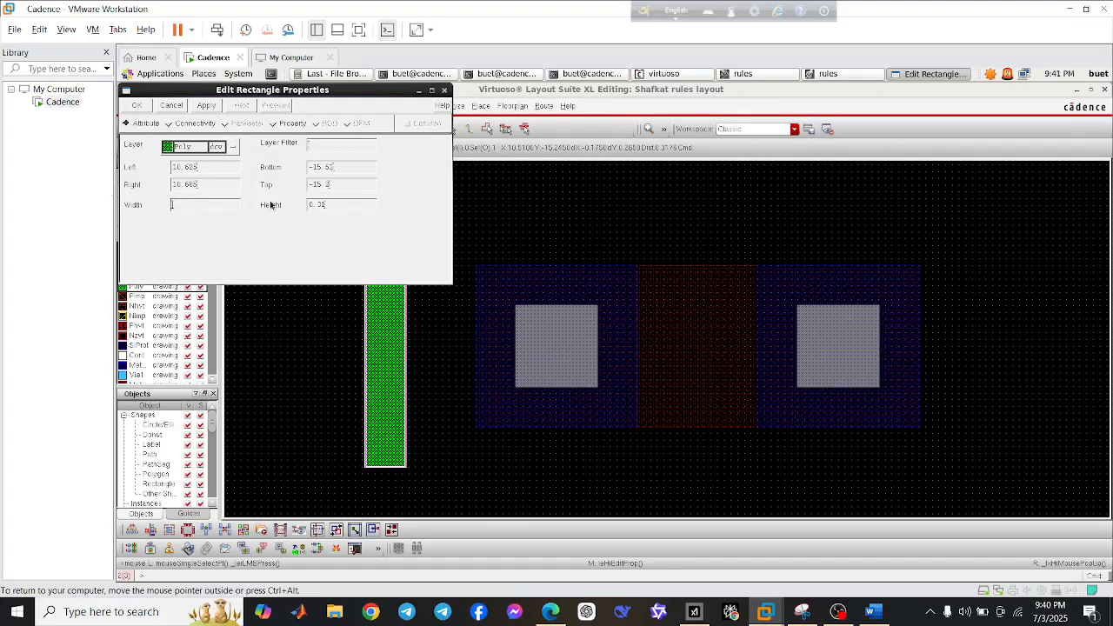
text(0.1)
key(Tab)
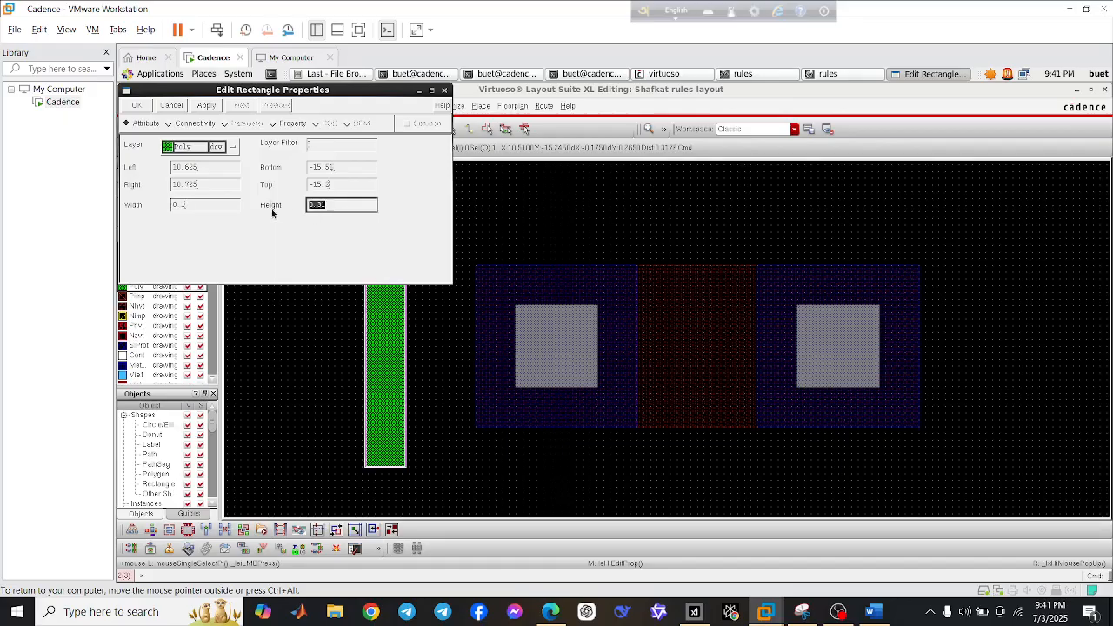
key(Return)
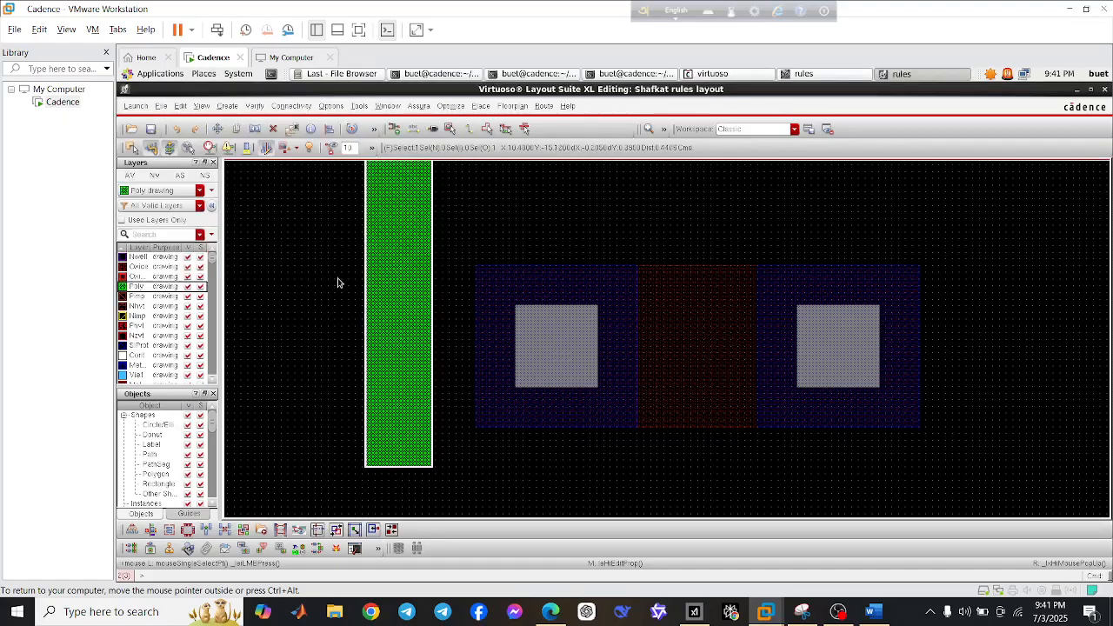
Align the centre of the Poly strip with the centre of the Oxide rectangle, between the two contacts
key(a)
click(398, 270)
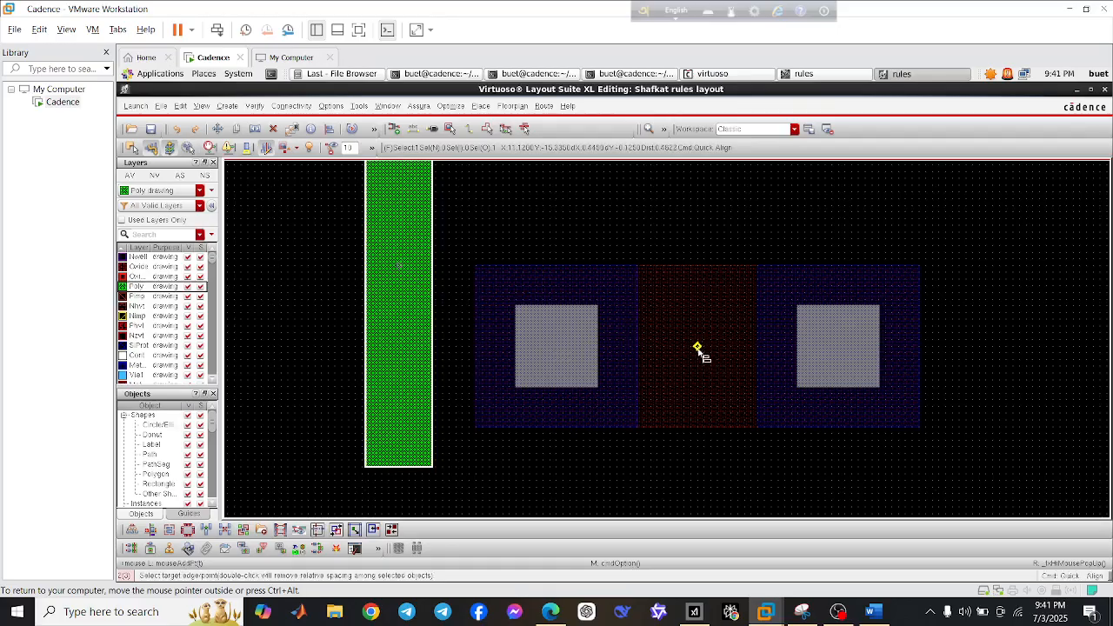
click(697, 349)
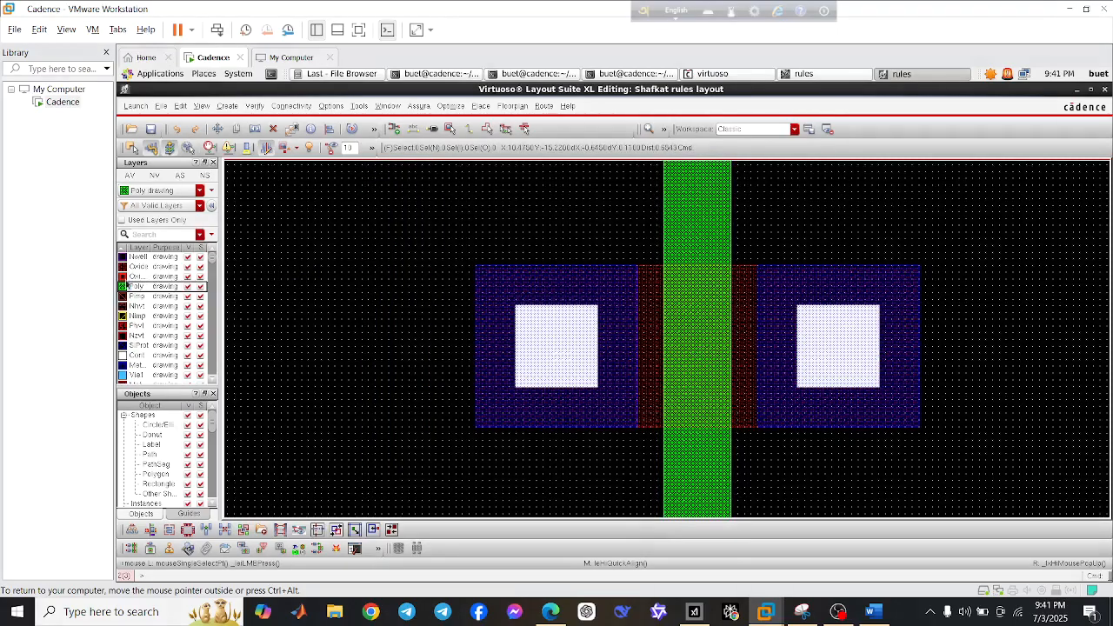
Draw a vertical rectangle about 0.145 by 0.245 on the Nimp drawing layer, to the left of the transistor
click(149, 316)
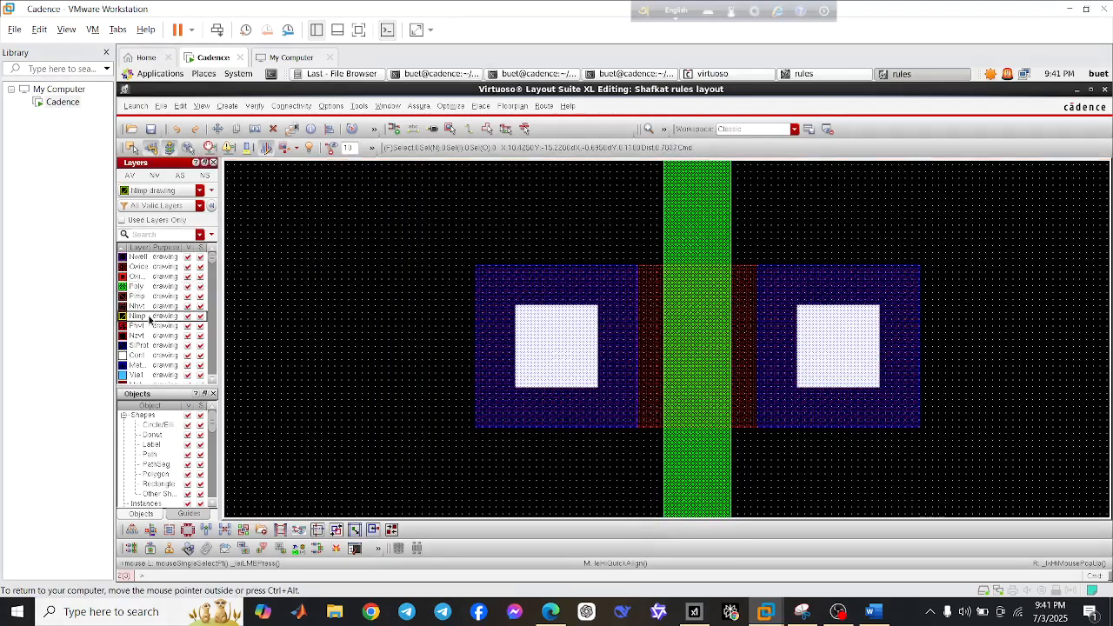
key(r)
click(312, 259)
click(408, 424)
Set the Nimp rectangle's width to 1.02 and its height to 0.6, matching the Poly strip's height
key(q)
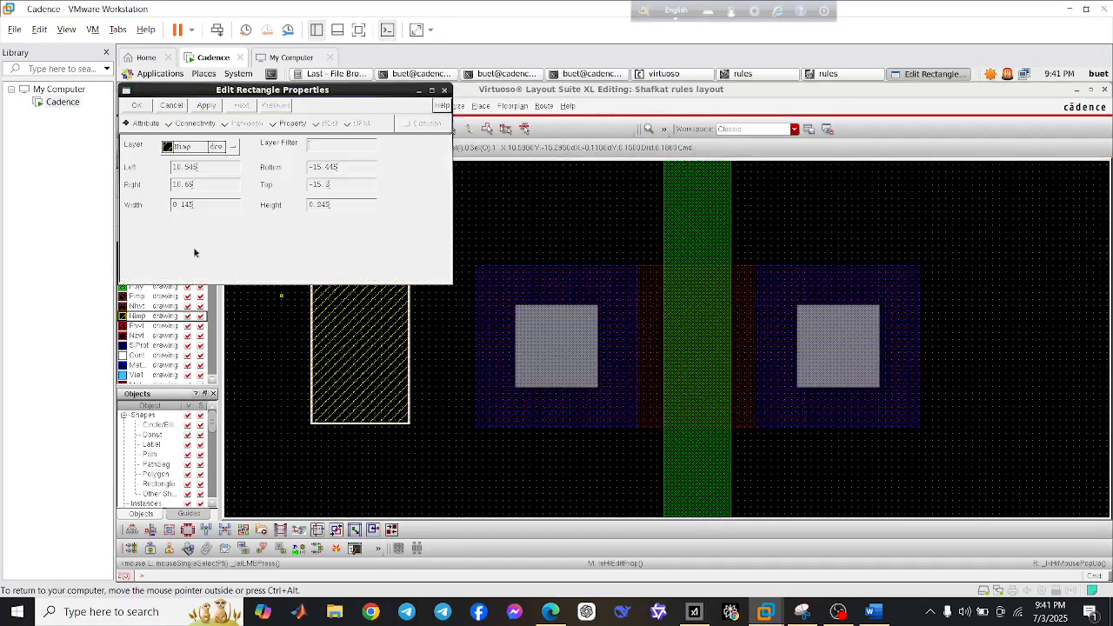
double_click(199, 205)
text(1.02)
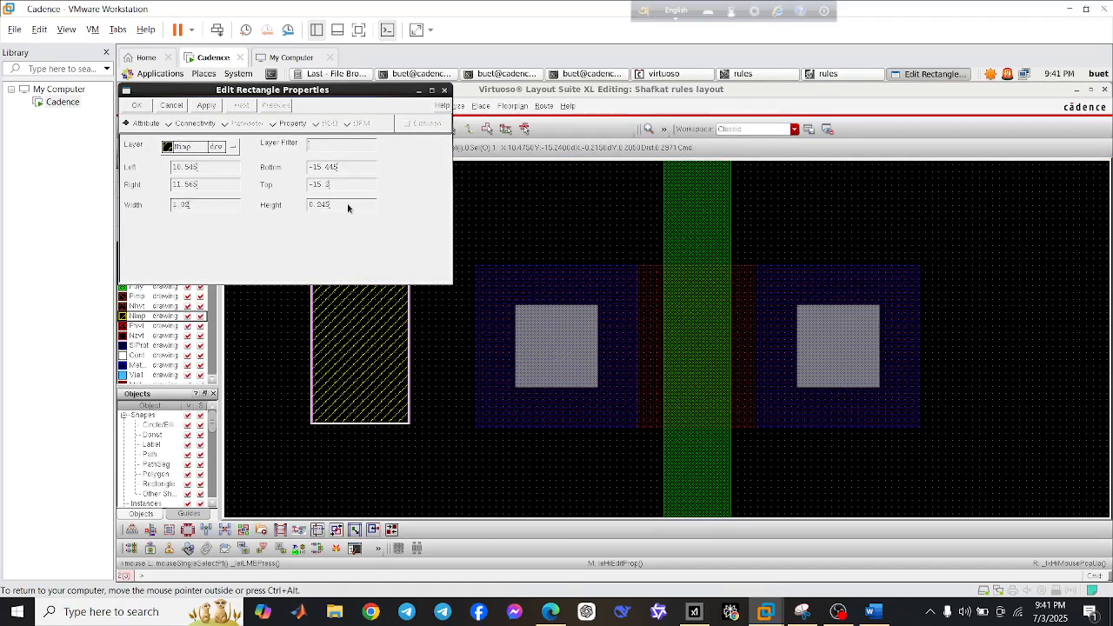
drag(347, 206, 281, 209)
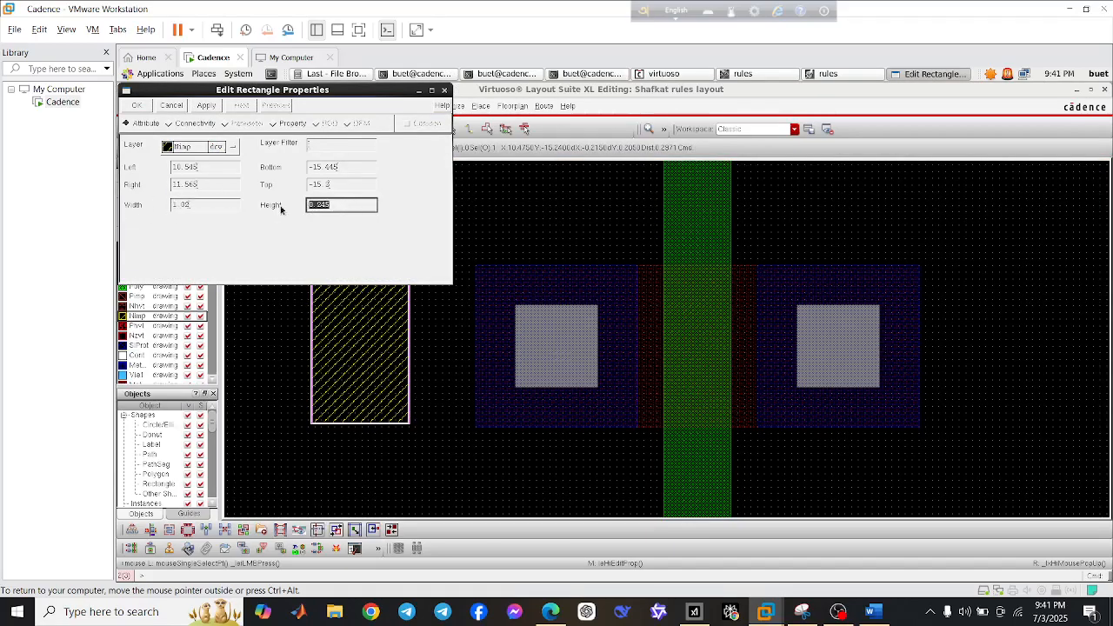
key(BackSpace)
text(1)
key(Return)
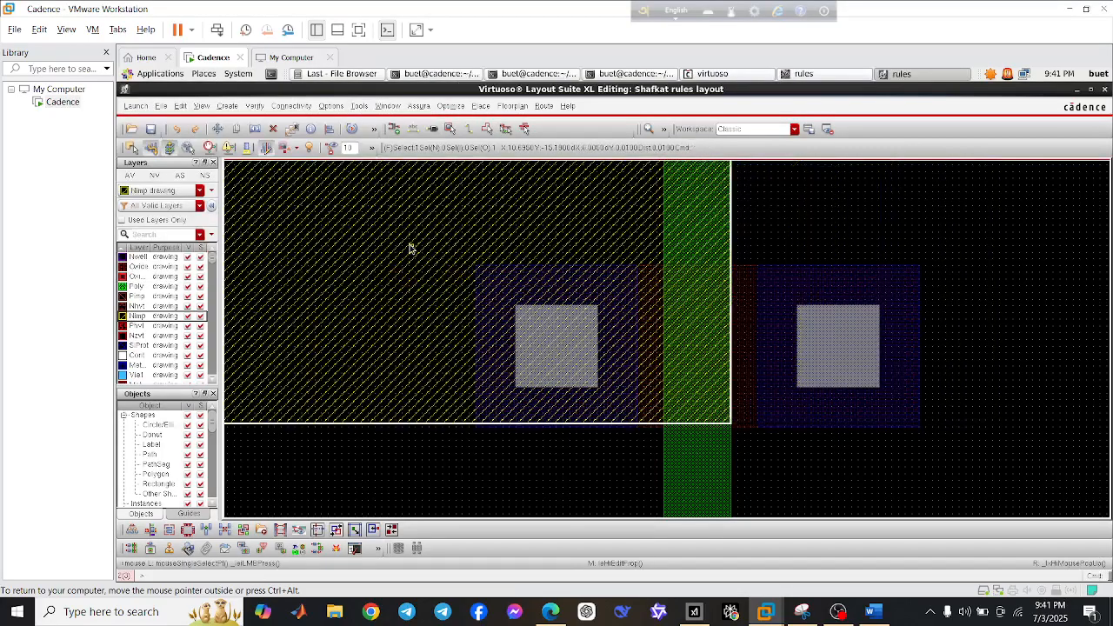
Align the centre of the Nimp rectangle with the centre of the Poly strip so it encloses the whole transistor
key(a)
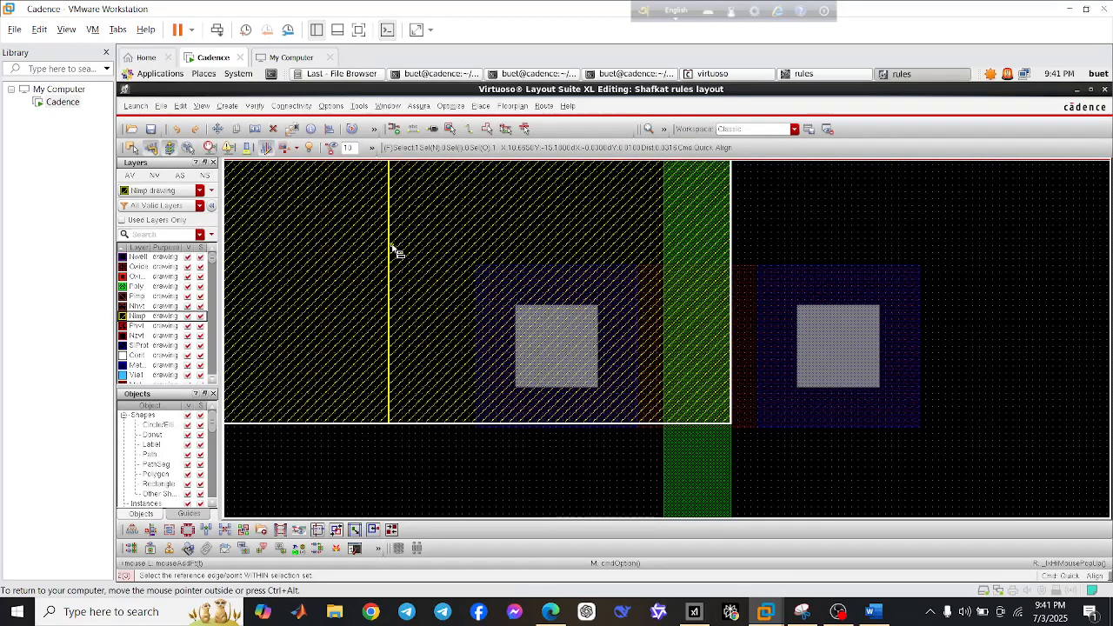
ctrl+scroll(389, 240, down, 3)
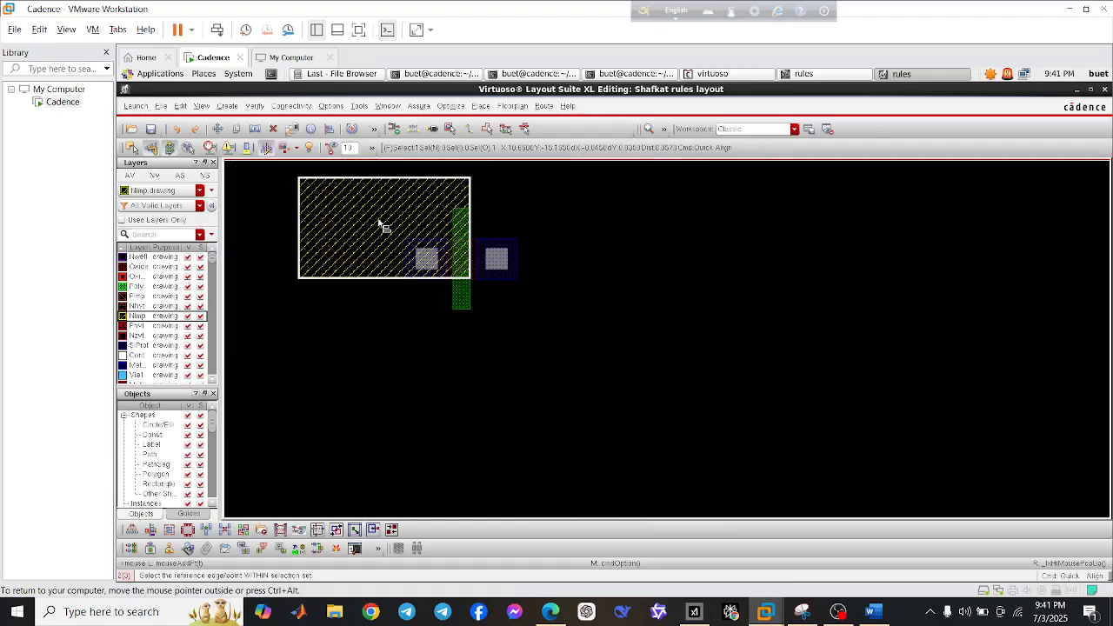
click(385, 230)
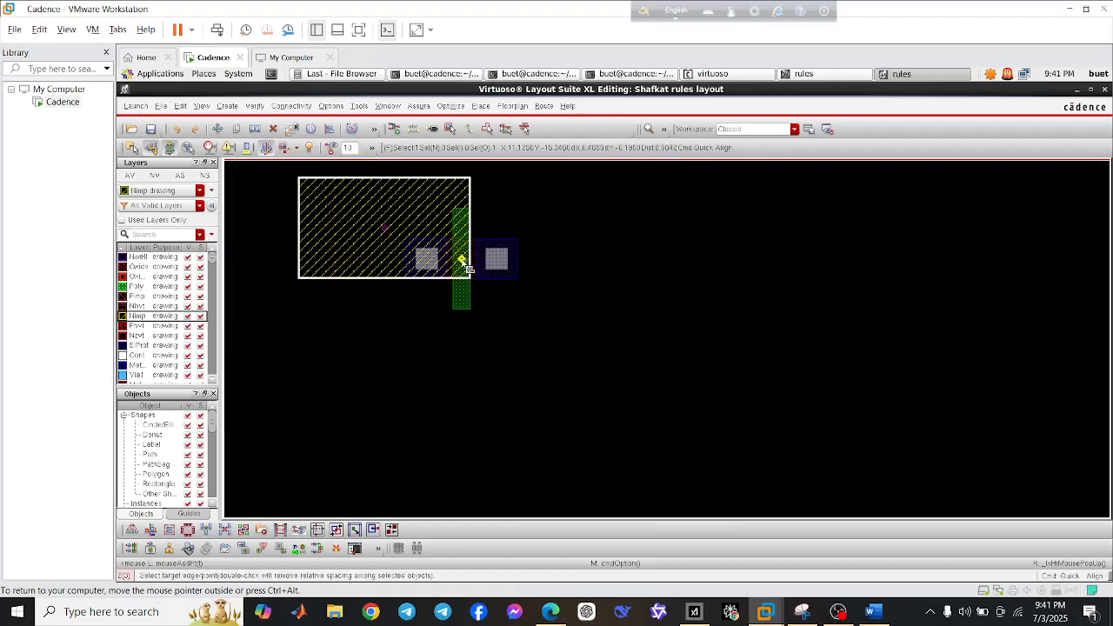
click(461, 258)
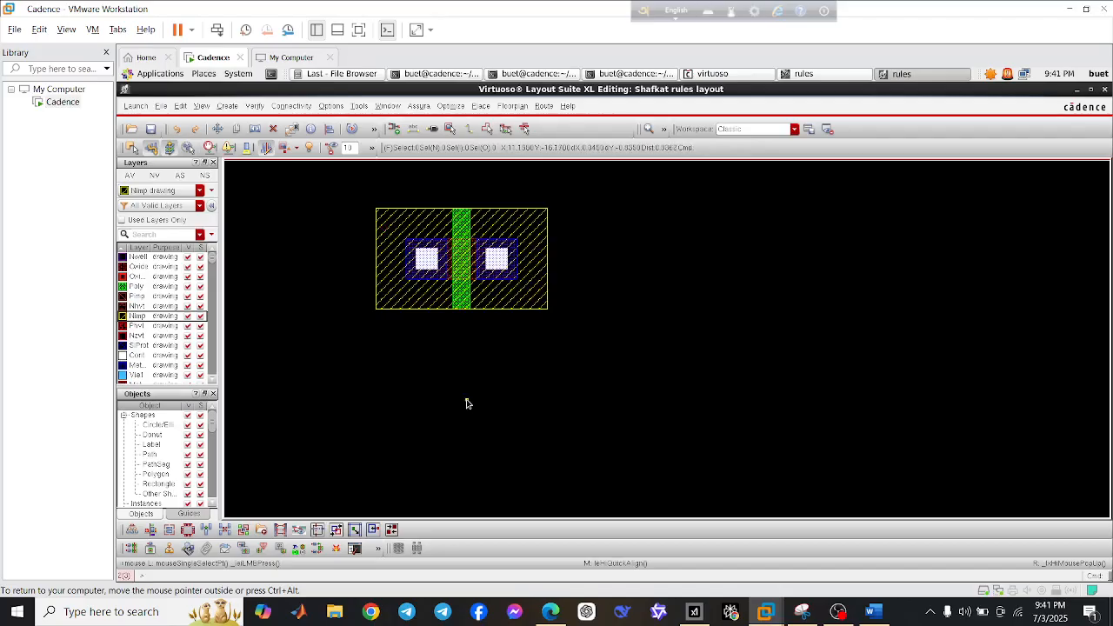
Copy the complete nmos transistor horizontally to the right of the original, leaving a gap between them
ctrl+scroll(344, 226, down, 1)
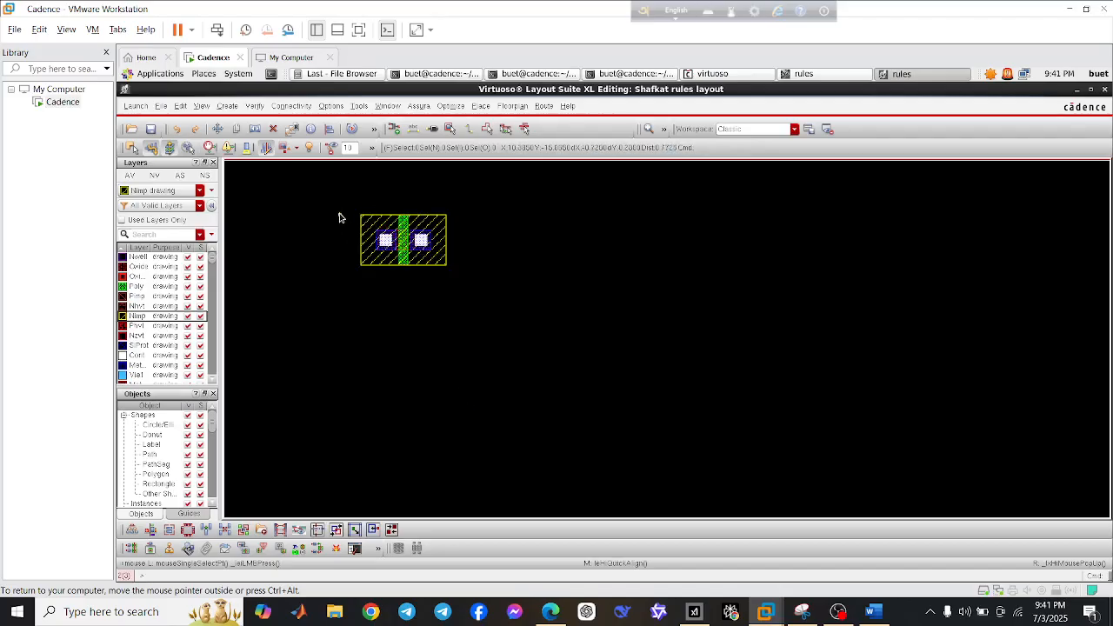
drag(347, 203, 481, 295)
key(c)
click(410, 258)
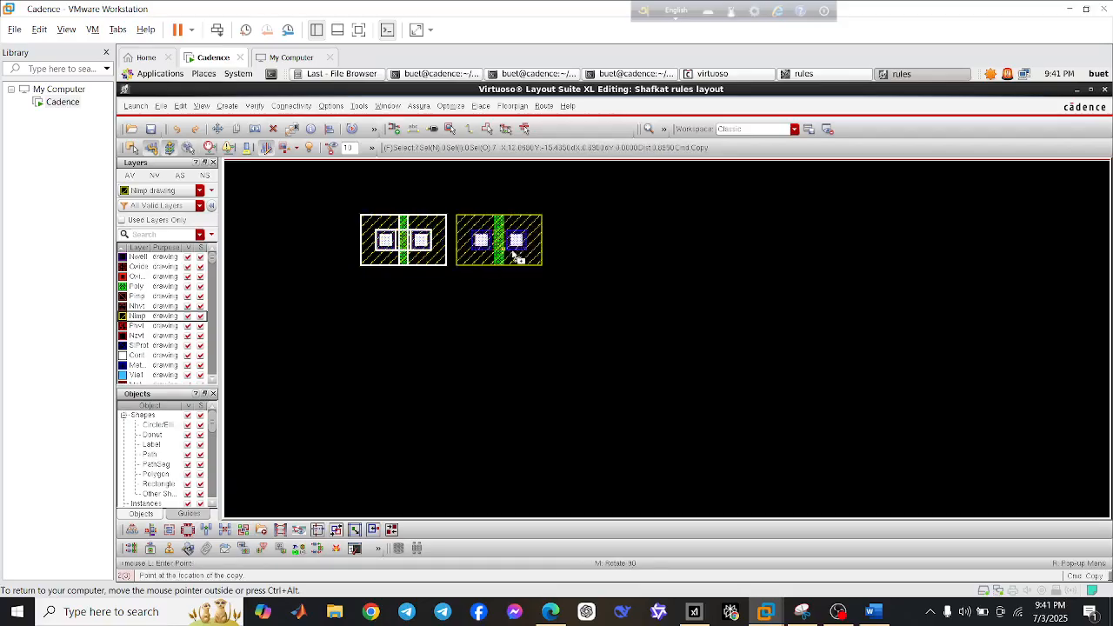
click(546, 259)
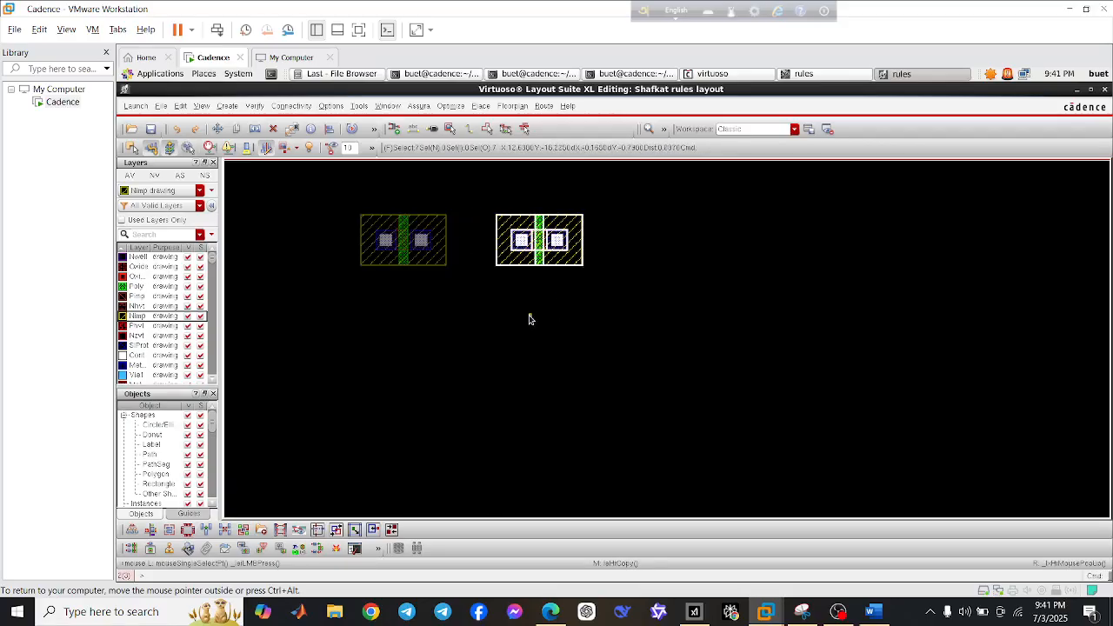
key(Escape)
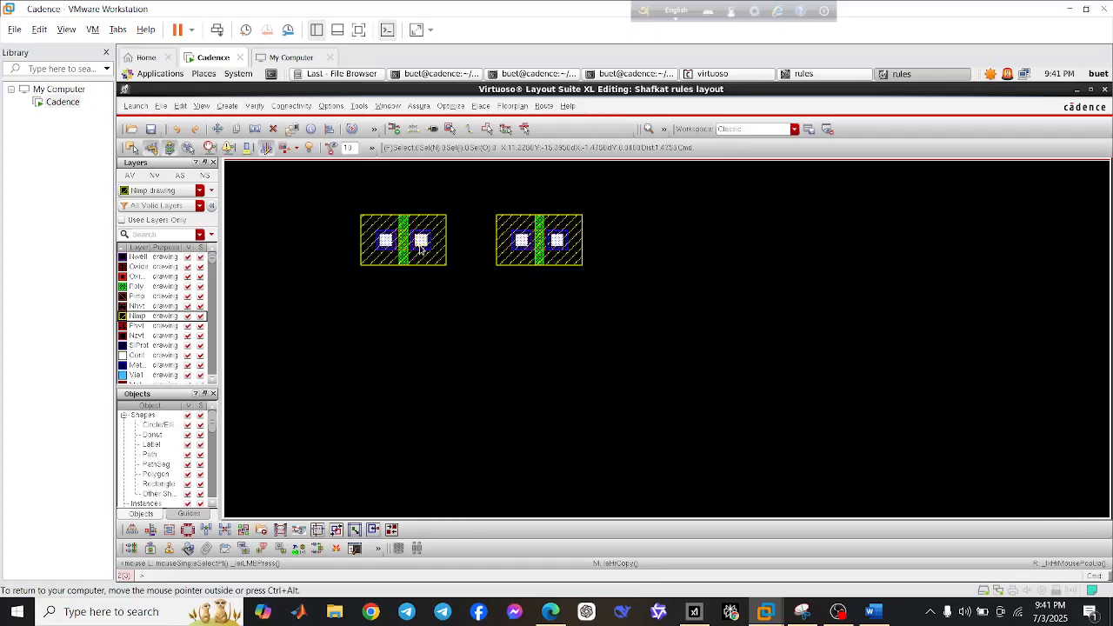
Check in the rules schematic how the nmos transistors are connected to each other, and return to the layout
click(800, 74)
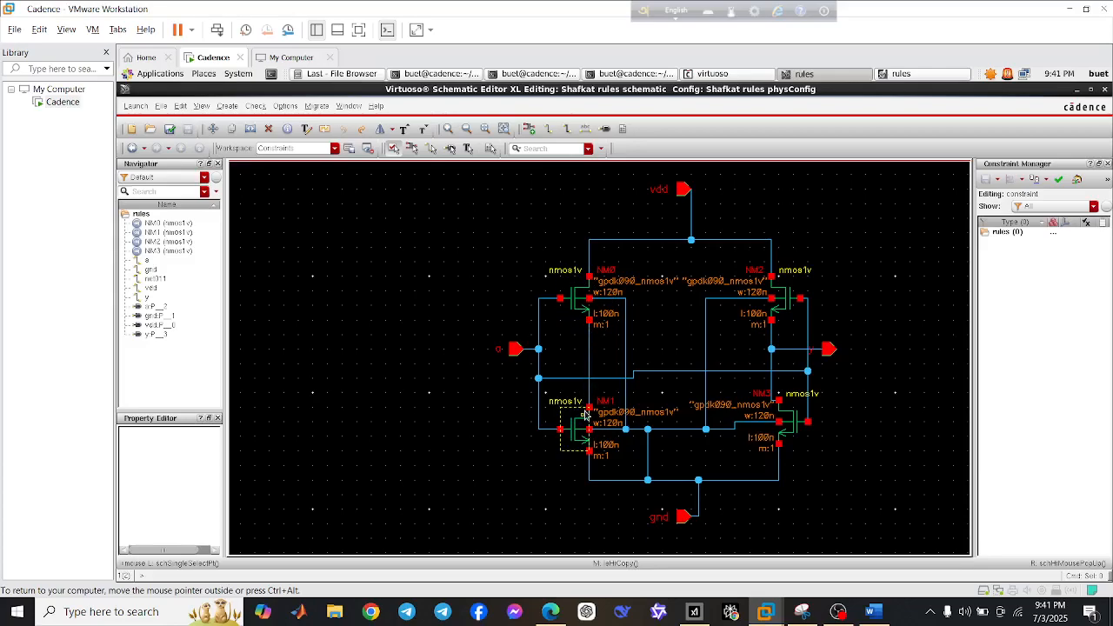
click(896, 75)
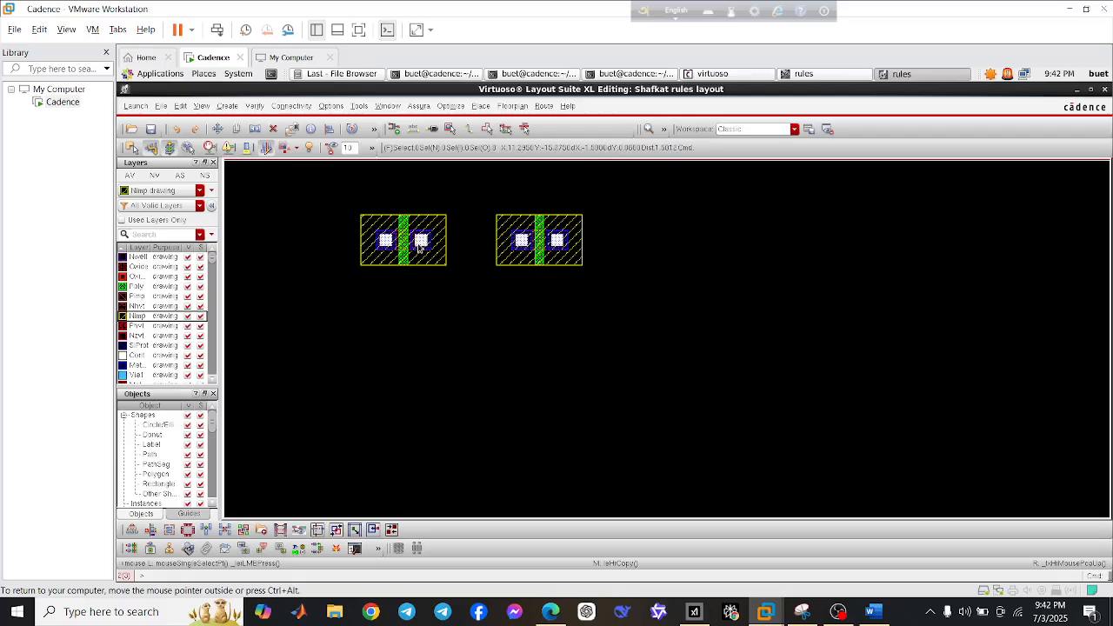
click(793, 77)
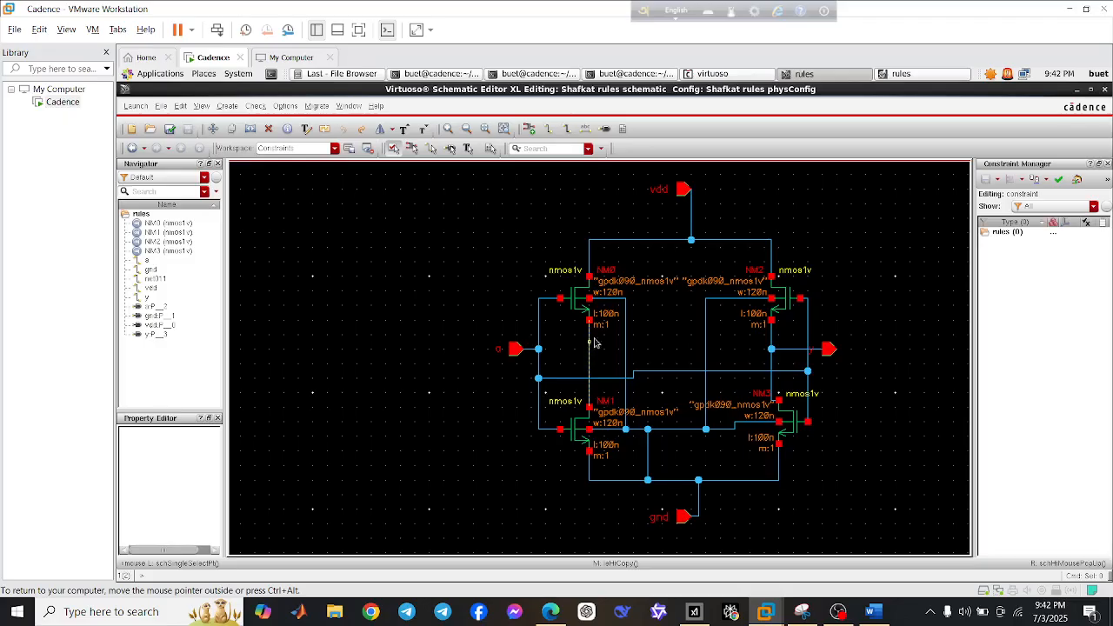
click(909, 76)
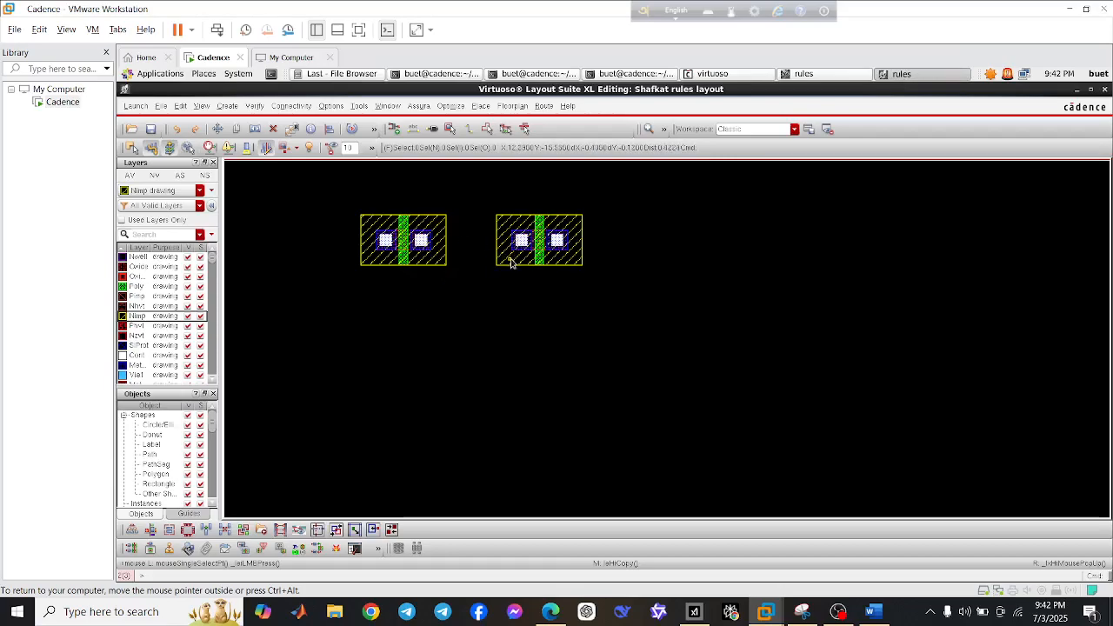
Try to move the copied transistor onto the original so both share the middle contact, and undo that move
key(m)
click(536, 255)
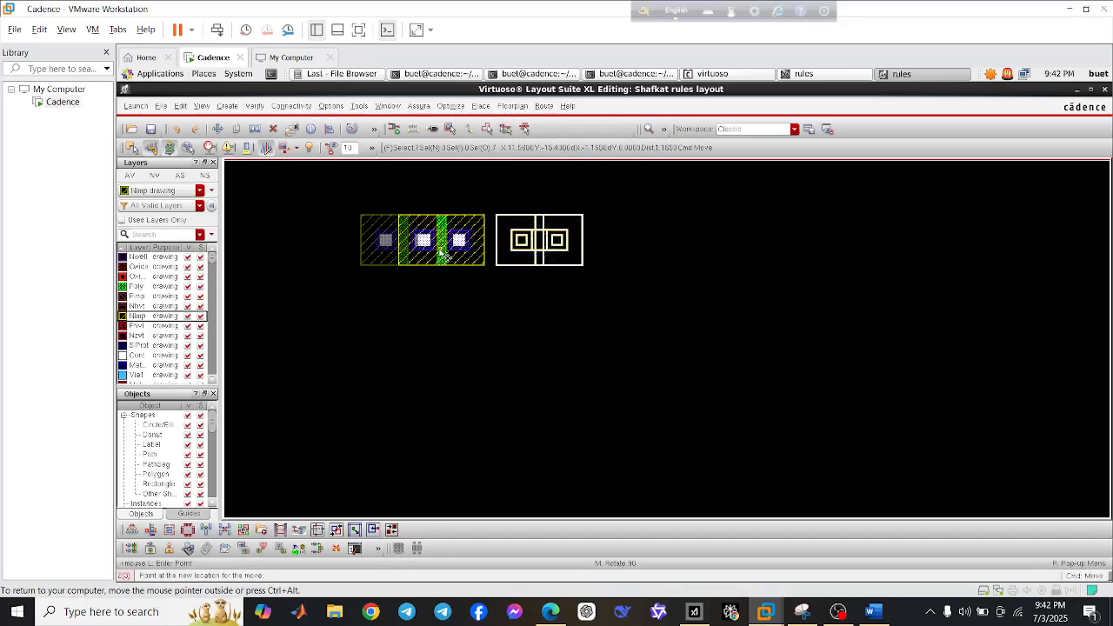
click(441, 256)
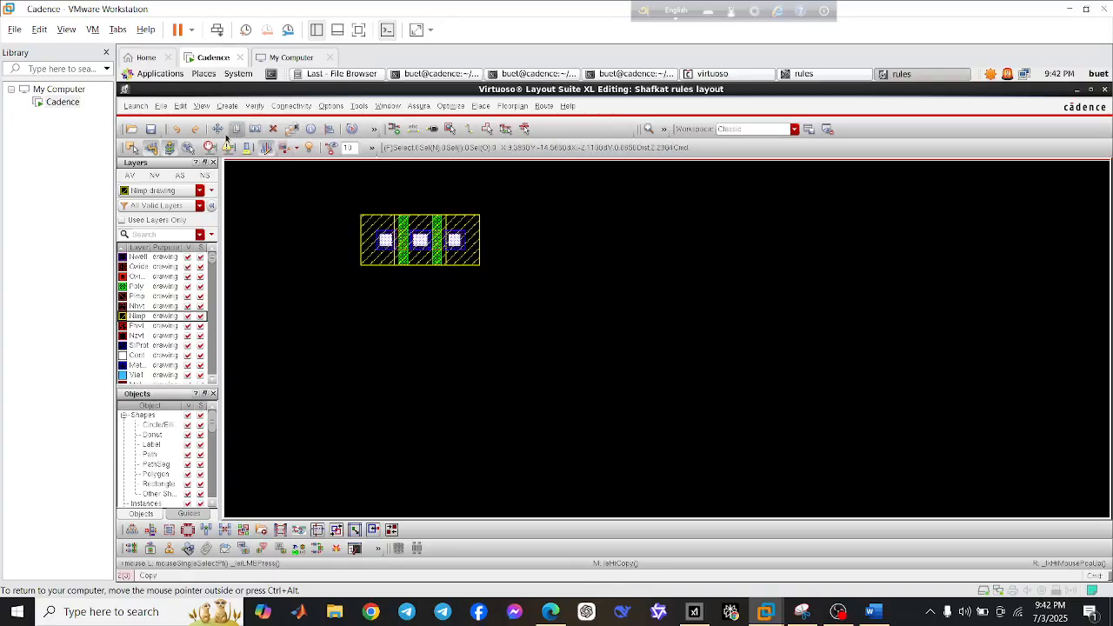
click(176, 129)
Copy the upper-left nmos transistor straight down, leaving vertical space between the original and the copy
drag(326, 201, 472, 310)
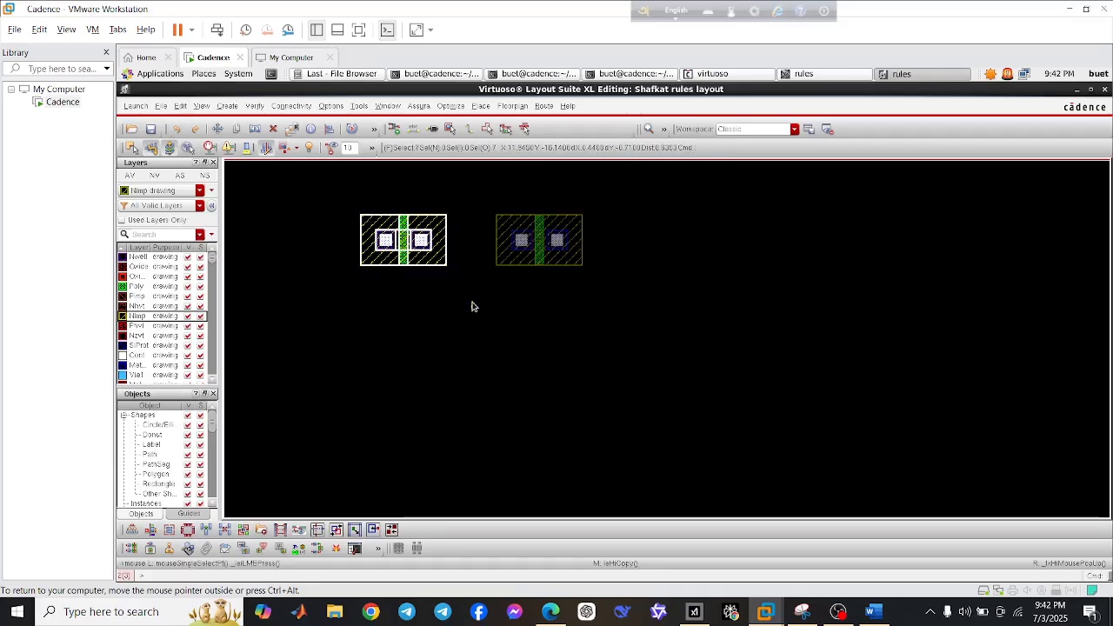
key(c)
click(423, 258)
click(423, 383)
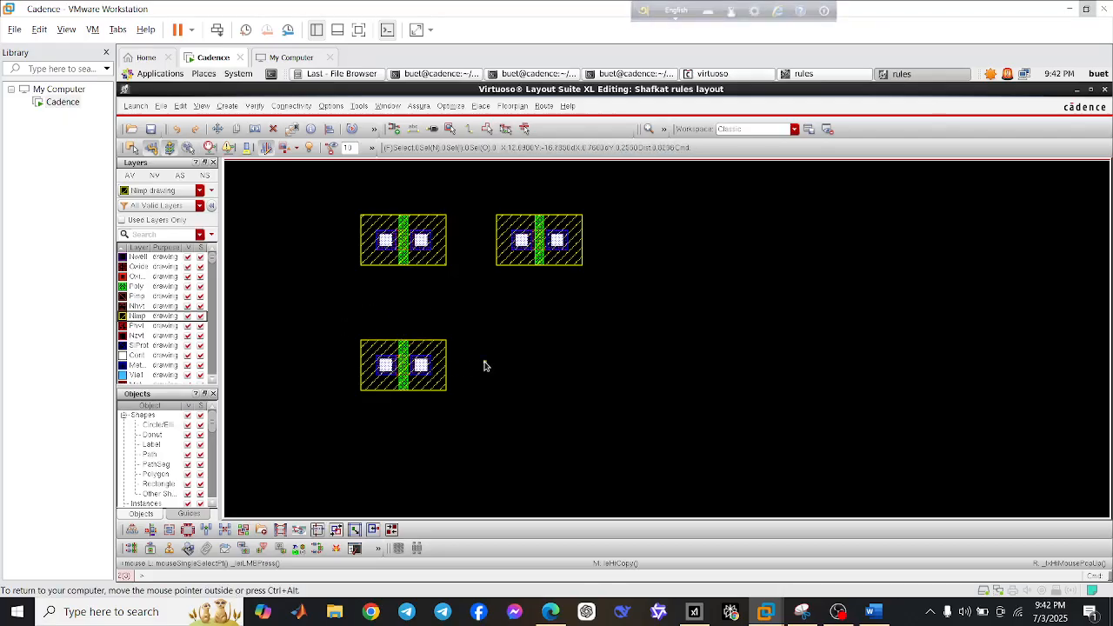
Measure the distance from the lower transistor's right Metal1 edge to the right edge of its Nimp rectangle
ctrl+scroll(441, 372, up, 3)
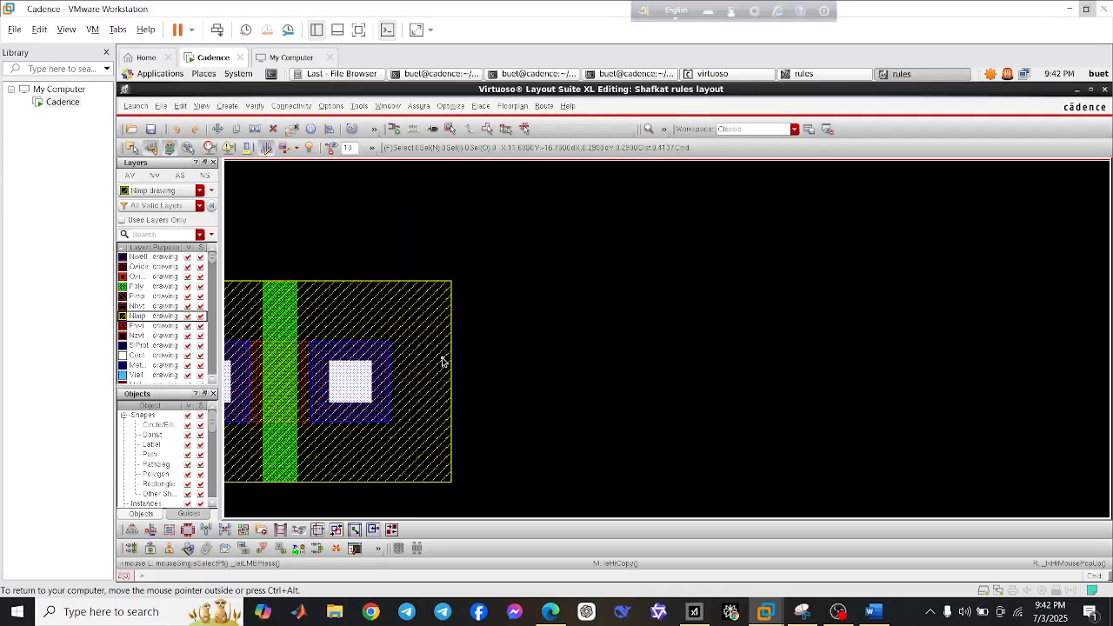
key(k)
click(392, 388)
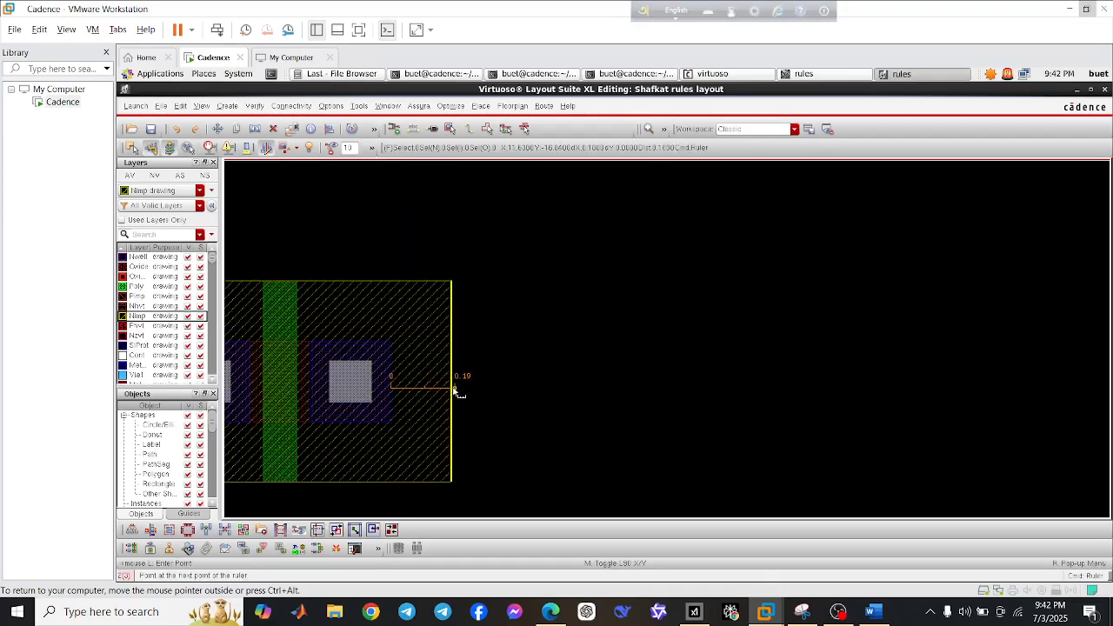
key(Escape)
ctrl+scroll(346, 337, down, 3)
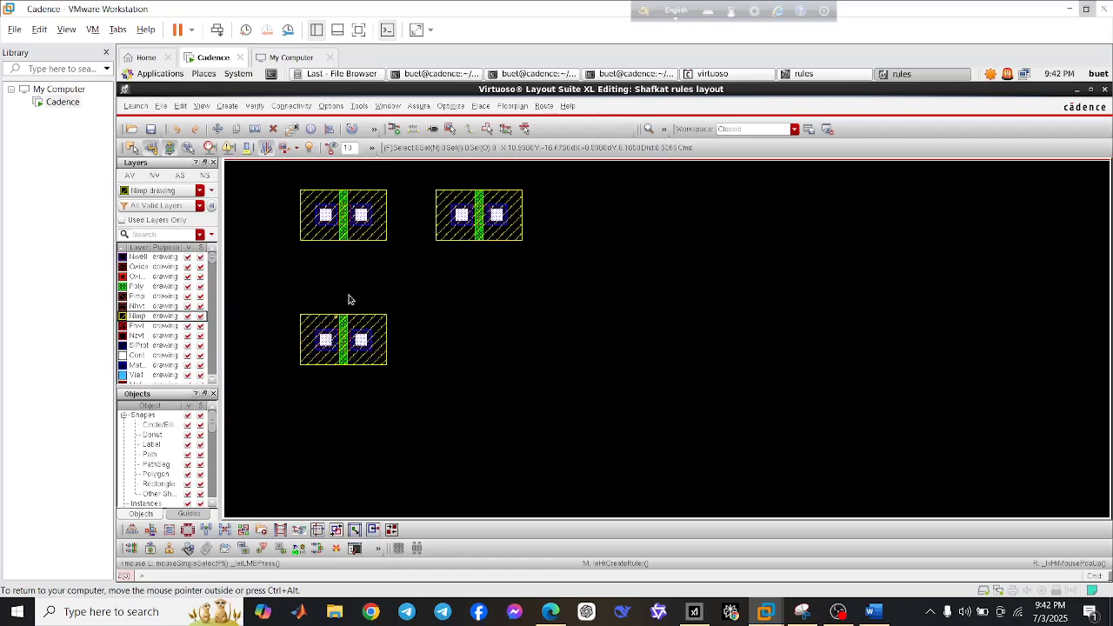
Move the upper-right transistor horizontally onto the upper-left one so its left contact overlaps the other's right contact
drag(416, 169, 534, 248)
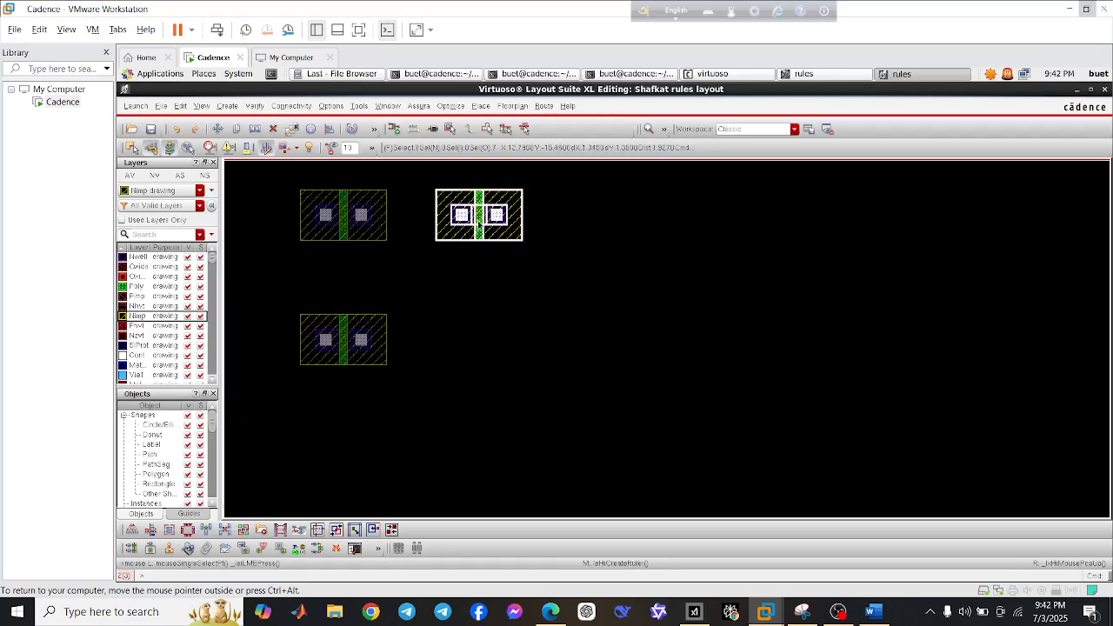
key(m)
click(478, 217)
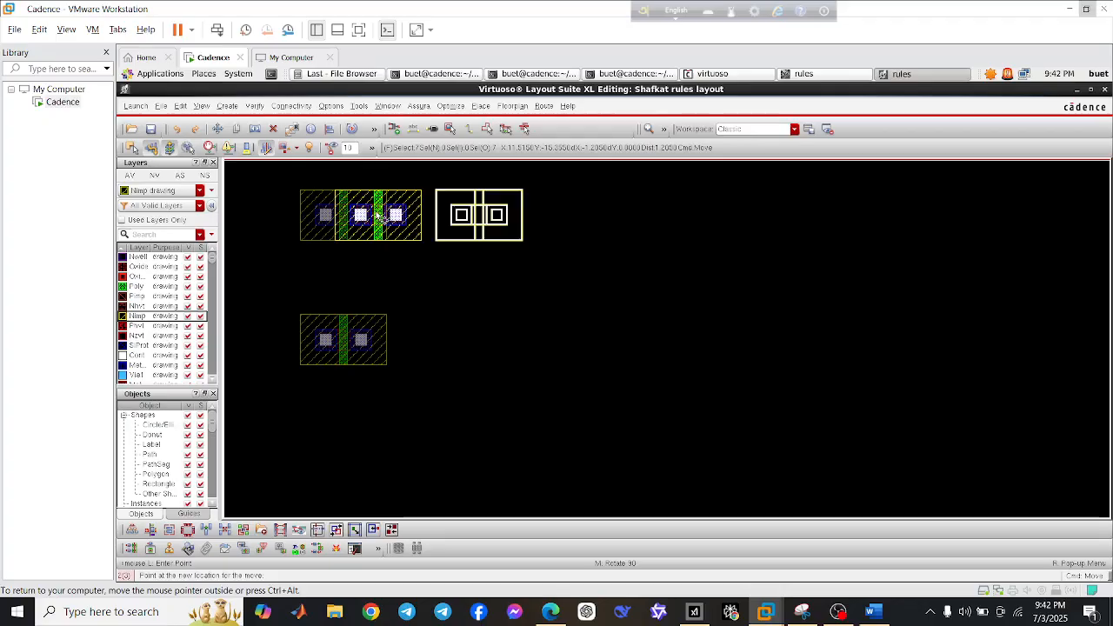
click(378, 216)
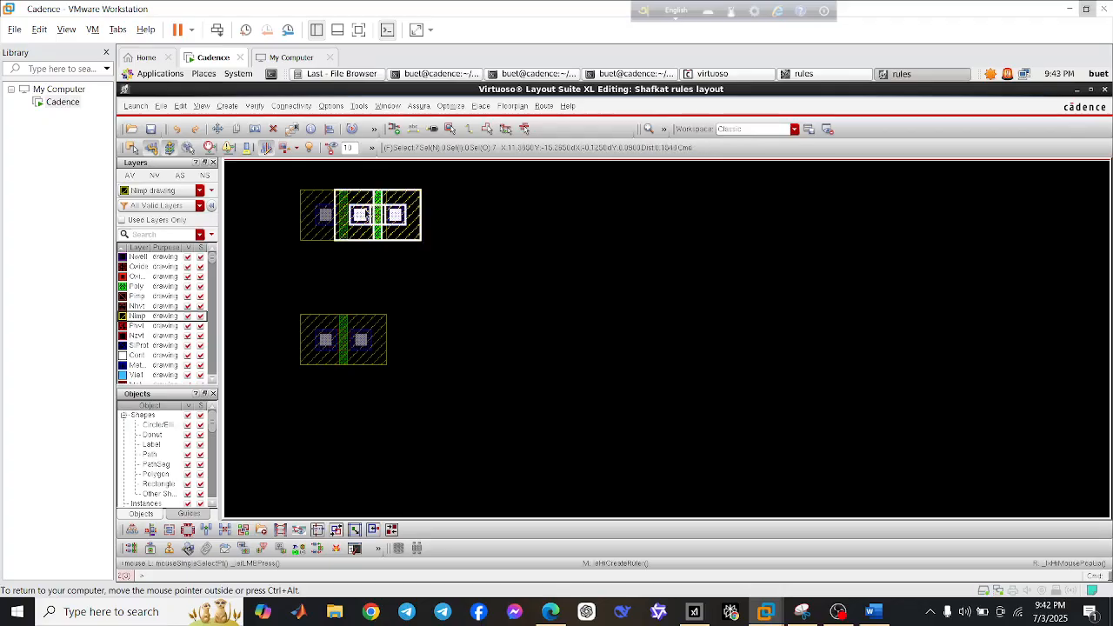
ctrl+scroll(372, 214, up, 2)
ctrl+scroll(393, 229, down, 1)
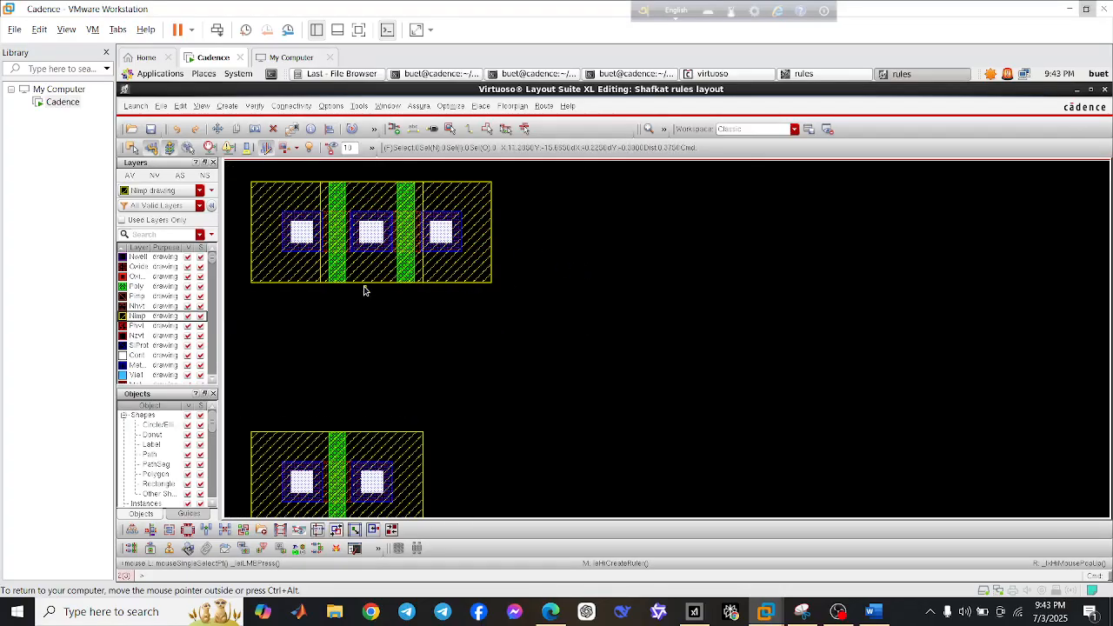
ctrl+scroll(366, 290, down, 2)
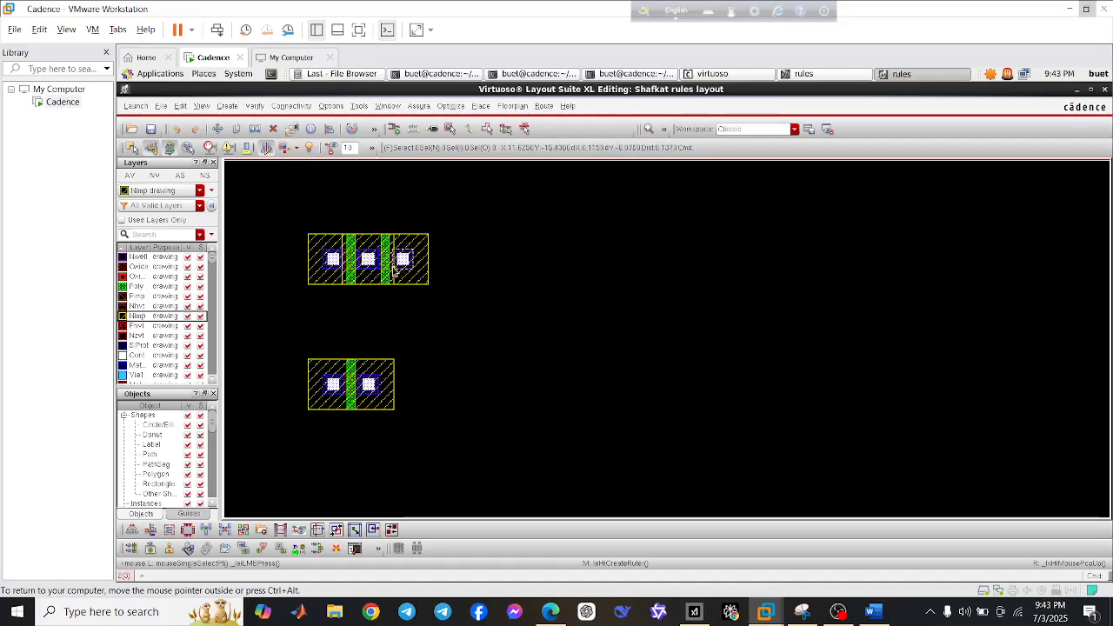
Stretch the right edge of the lower transistor's Nimp rectangle far to the right
ctrl+scroll(372, 385, up, 2)
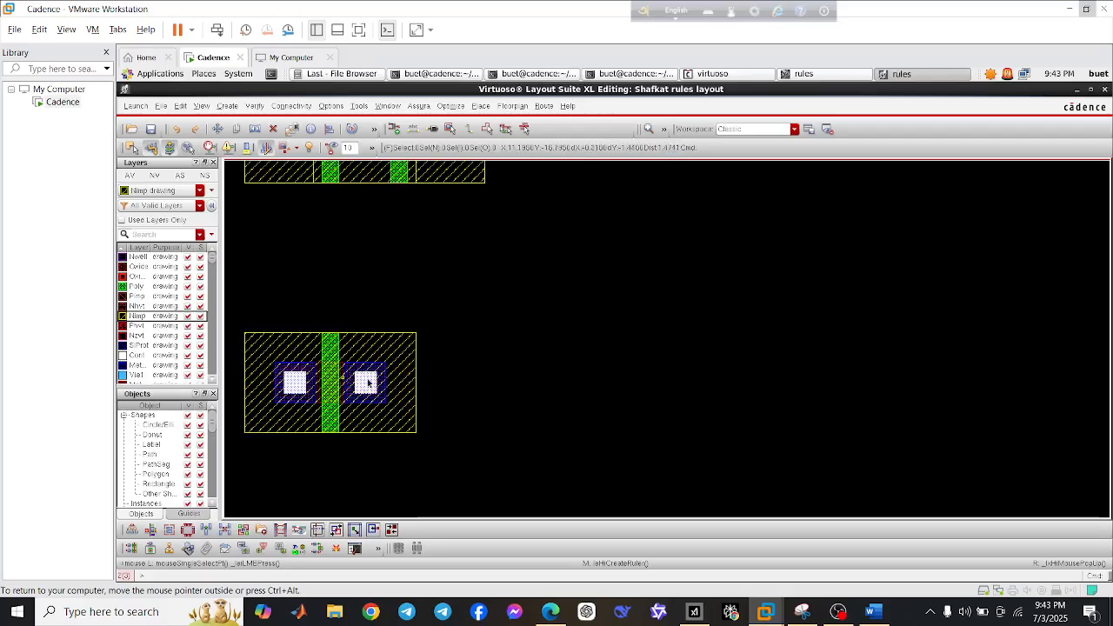
key(s)
drag(416, 385, 672, 414)
ctrl+scroll(362, 381, up, 2)
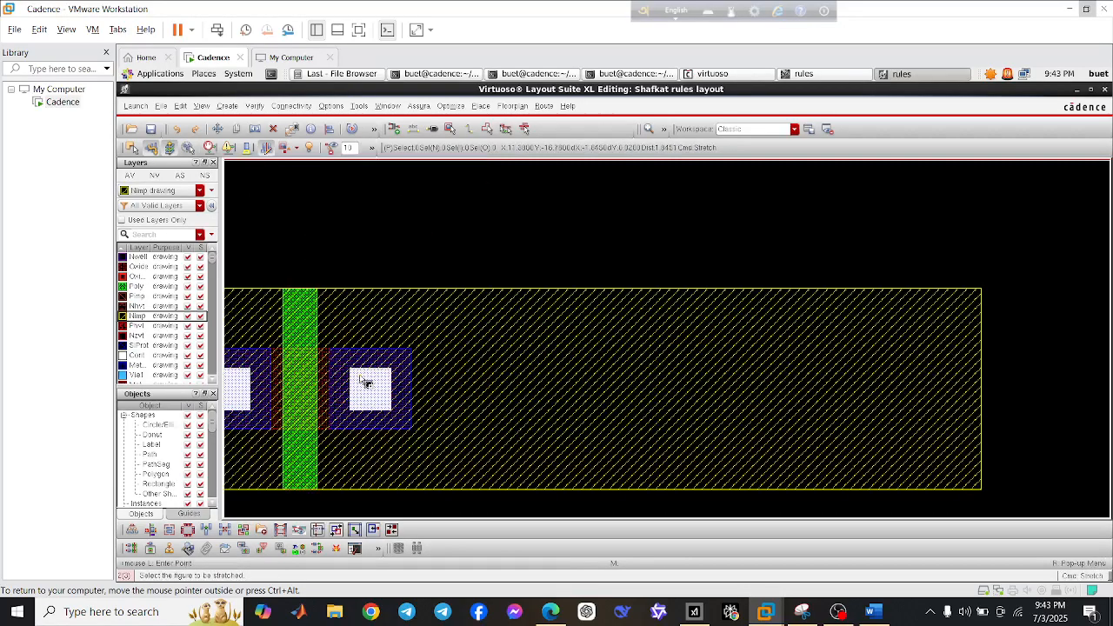
Move the lower transistor's right contact and its Metal1 square horizontally to the right within the widened Nimp rectangle
click(330, 337)
click(402, 423)
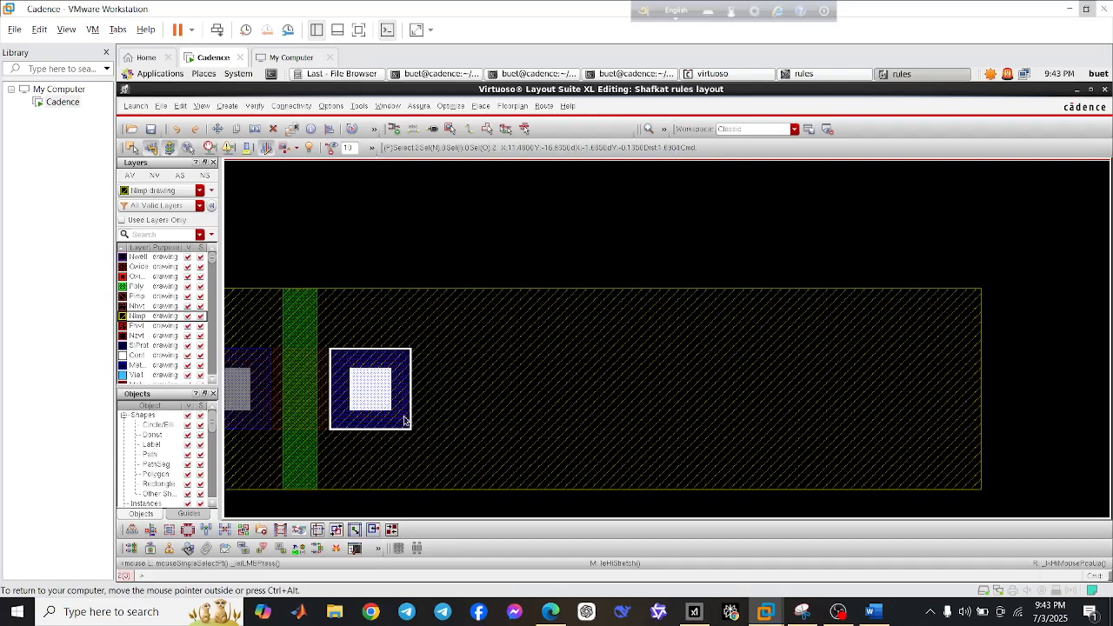
key(Escape)
drag(326, 335, 400, 415)
click(342, 331)
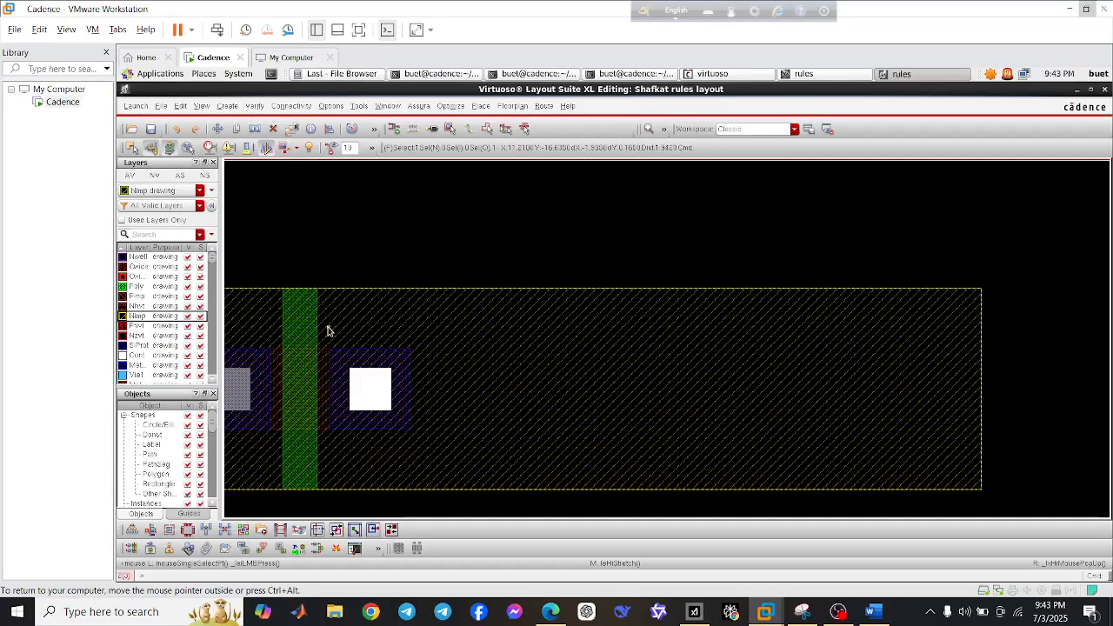
click(337, 271)
drag(326, 337, 411, 430)
drag(375, 390, 660, 391)
Stretch the right edge of the lower transistor's Oxide rectangle rightward past the relocated right contact and its Metal1 square
key(s)
click(406, 393)
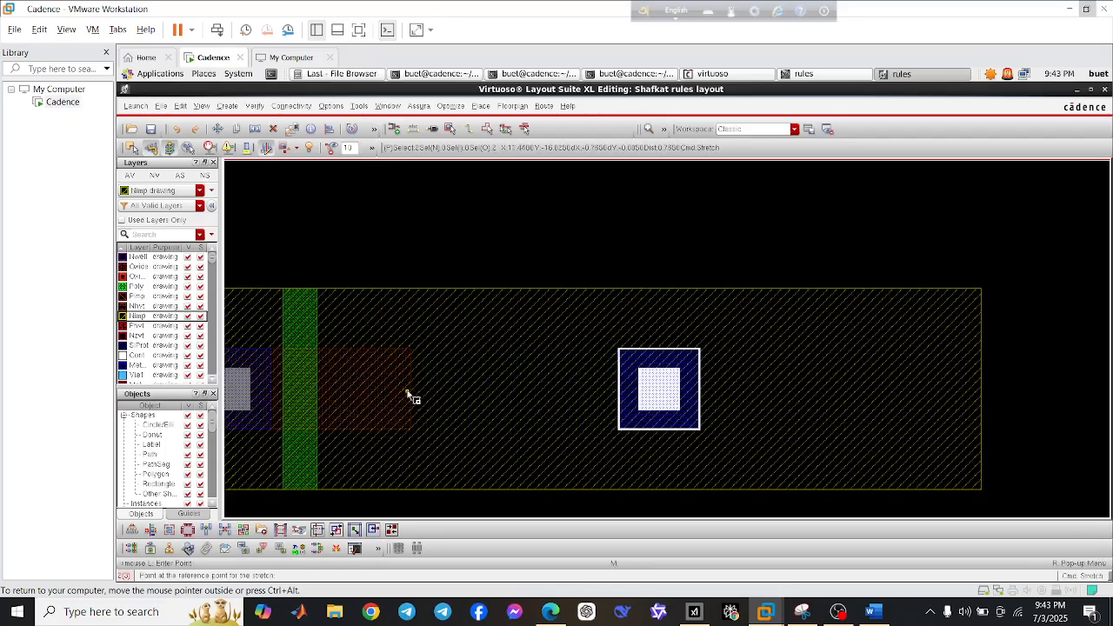
click(467, 400)
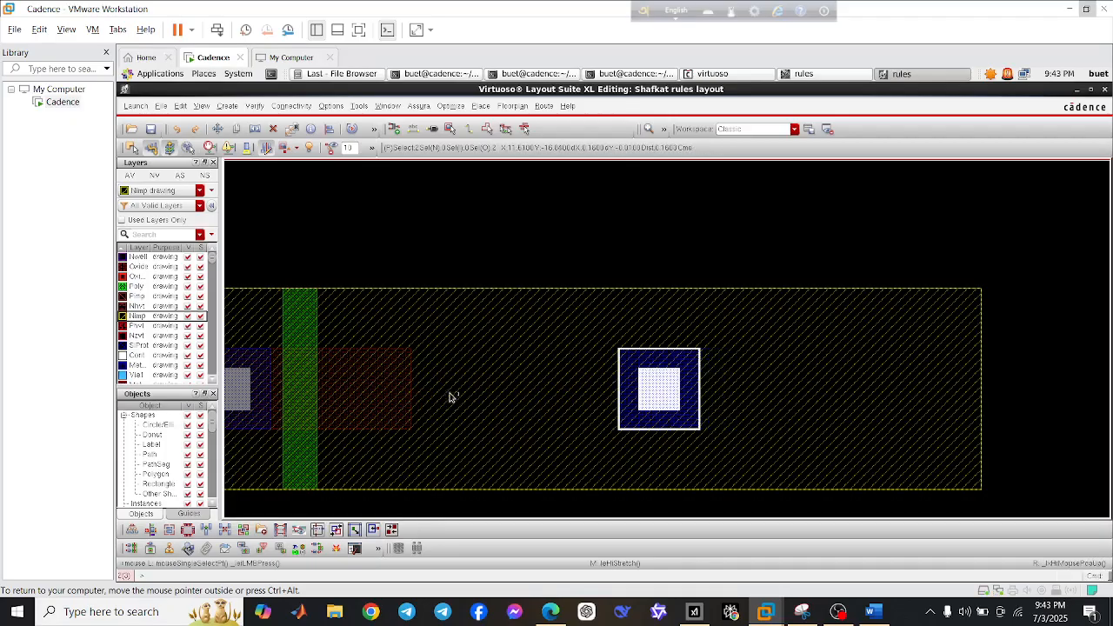
click(450, 325)
key(s)
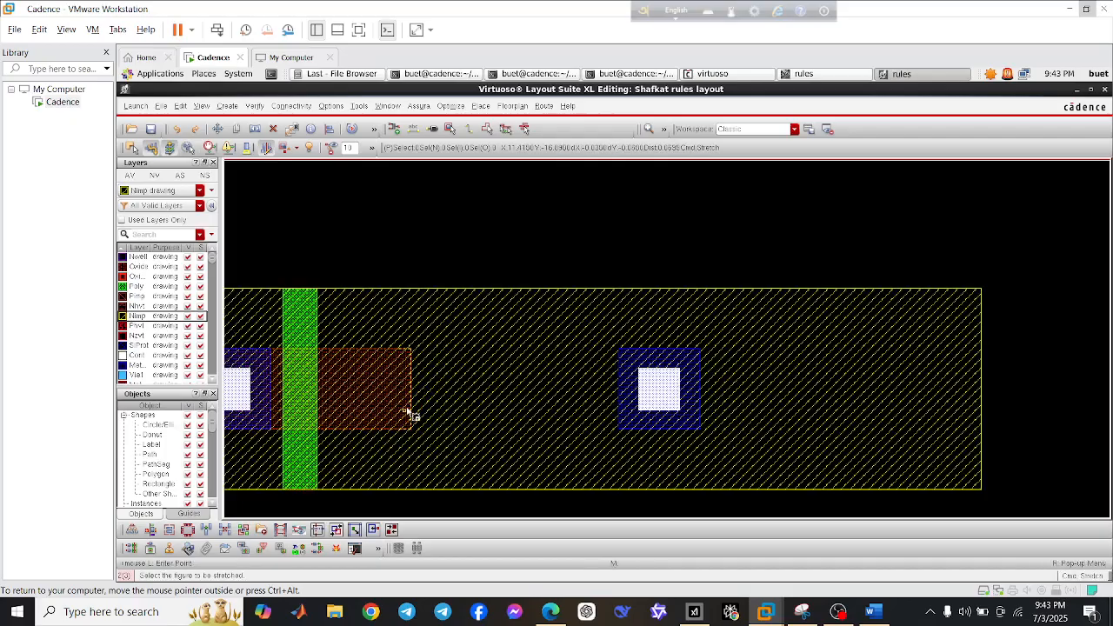
click(410, 405)
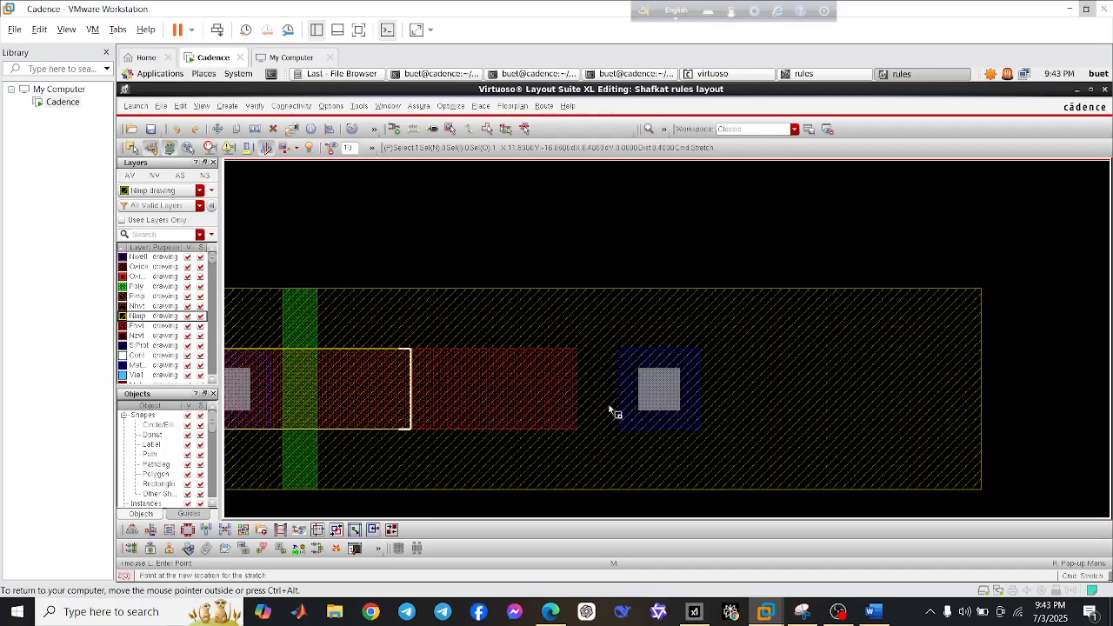
click(731, 426)
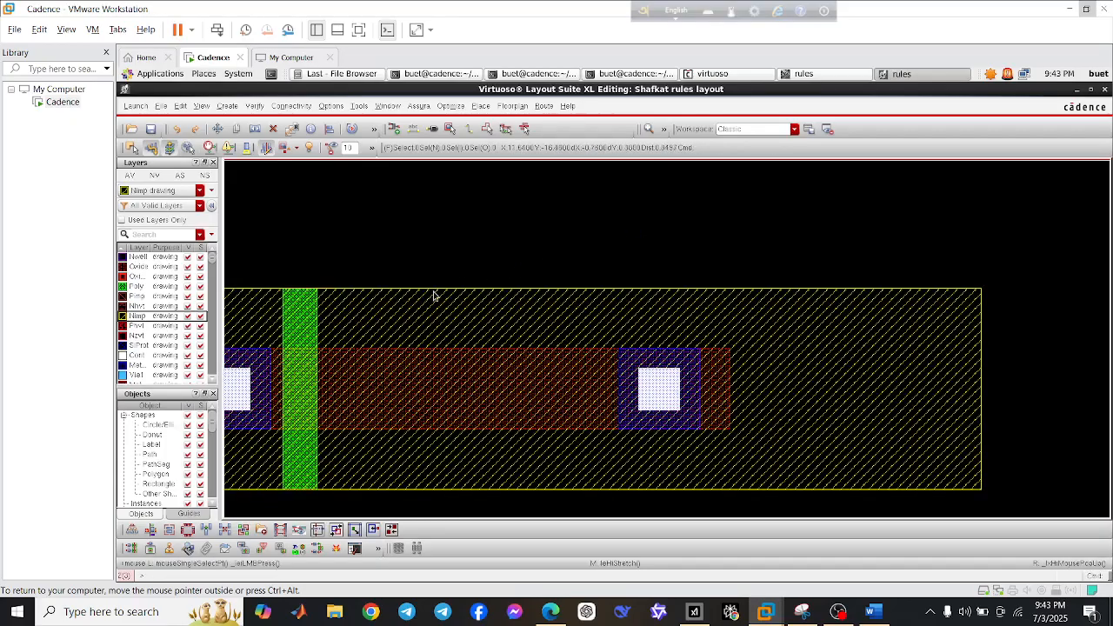
Check the poly-to-poly spacing rule for series operation in the layout procedure document in Word, then return to the layout
ctrl+scroll(426, 309, down, 1)
ctrl+scroll(378, 270, up, 1)
scroll(385, 266, down, 4)
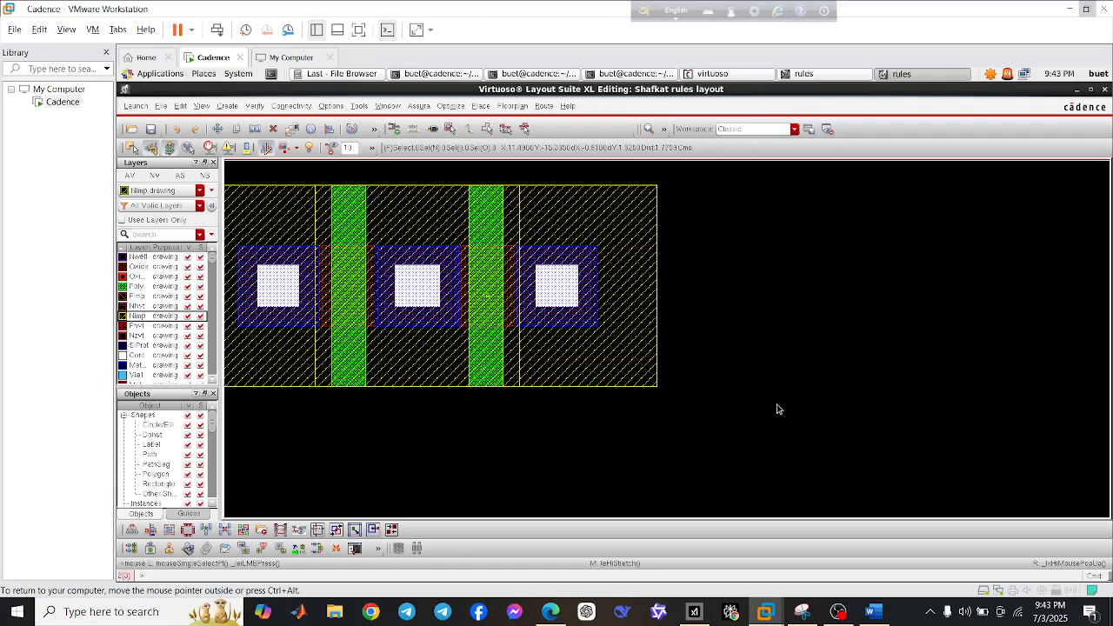
click(873, 612)
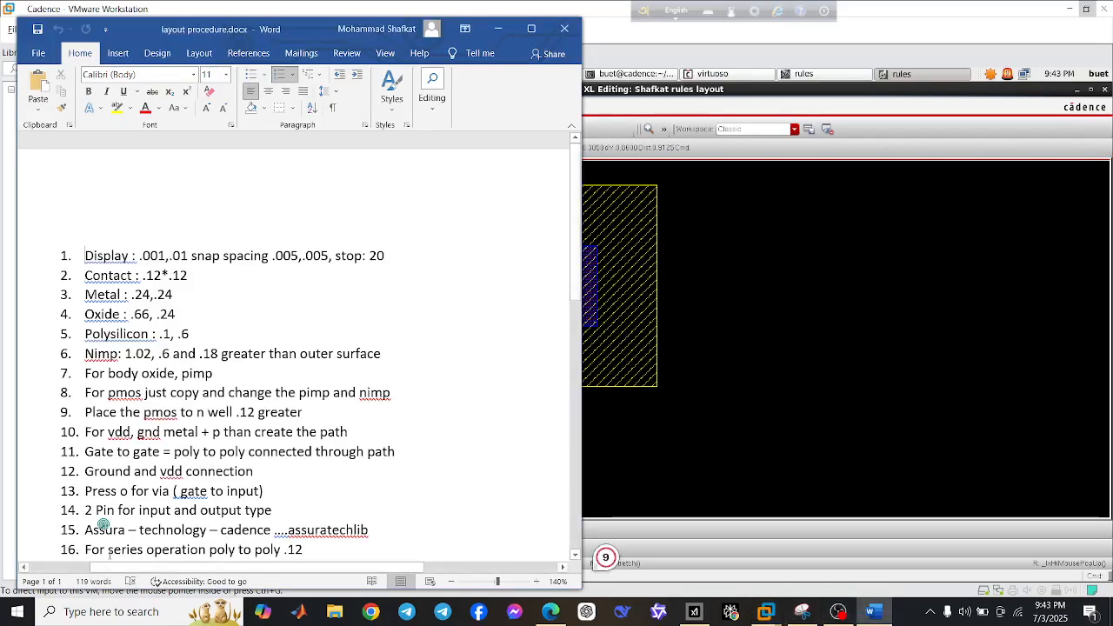
click(286, 552)
click(803, 368)
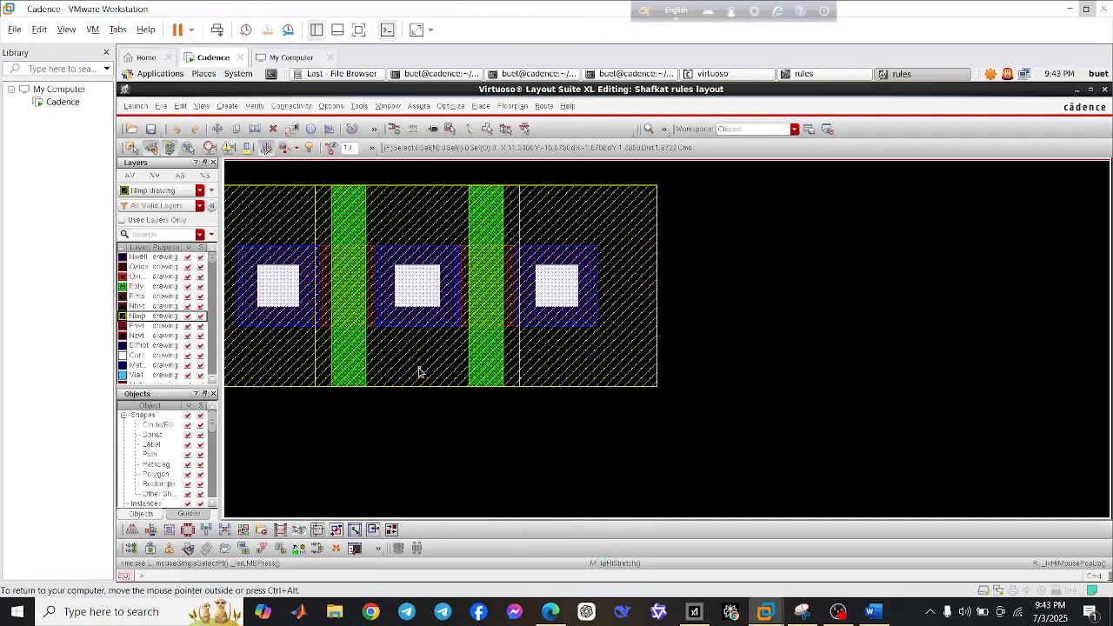
Lay a horizontal 0.12 ruler from the right edge of the lower transistor's poly gate
ctrl+scroll(419, 371, down, 3)
ctrl+scroll(420, 444, up, 5)
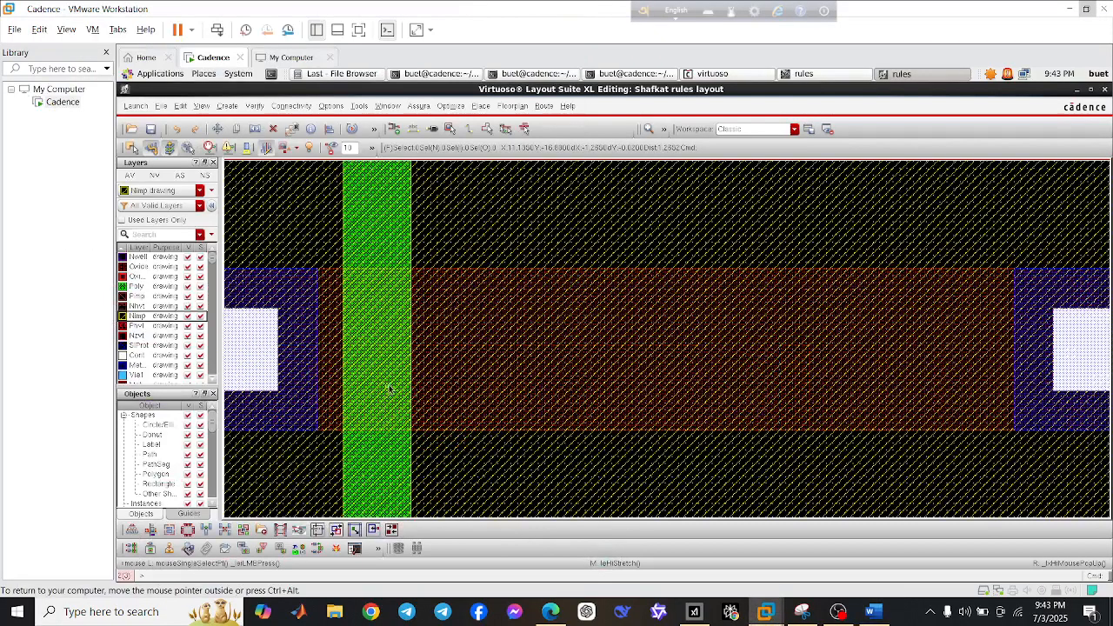
key(k)
click(413, 369)
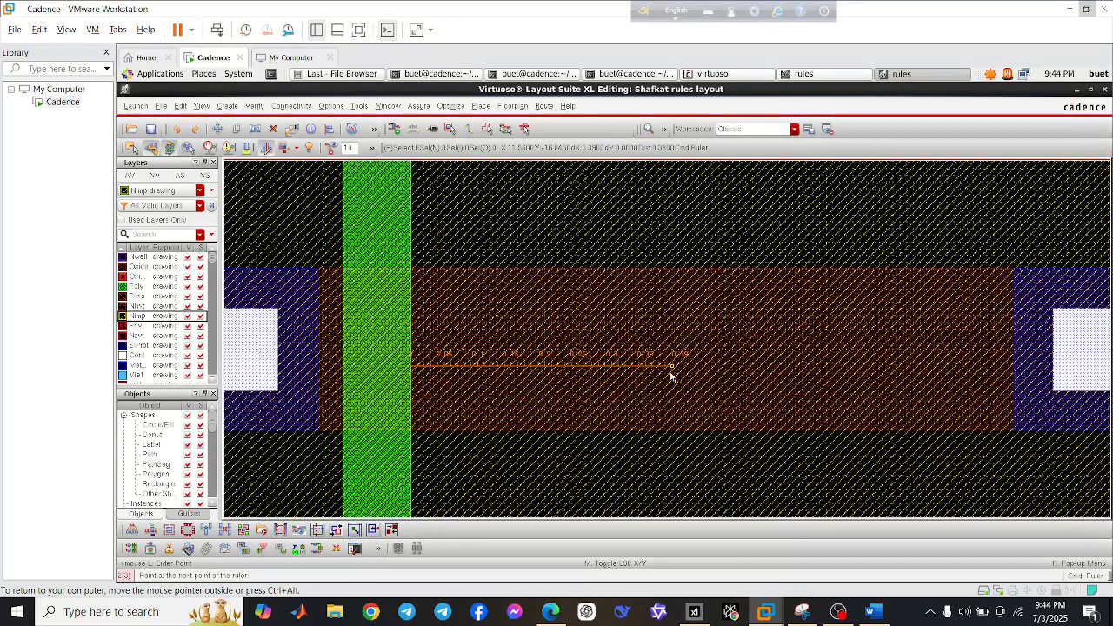
ctrl+scroll(480, 367, up, 2)
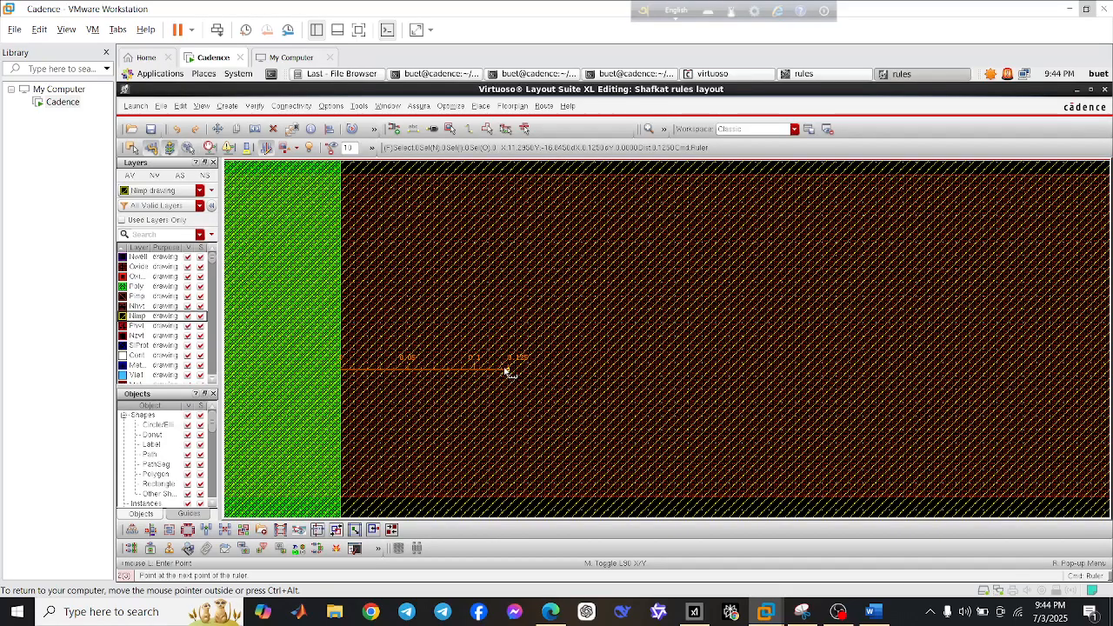
click(503, 374)
scroll(549, 359, down, 2)
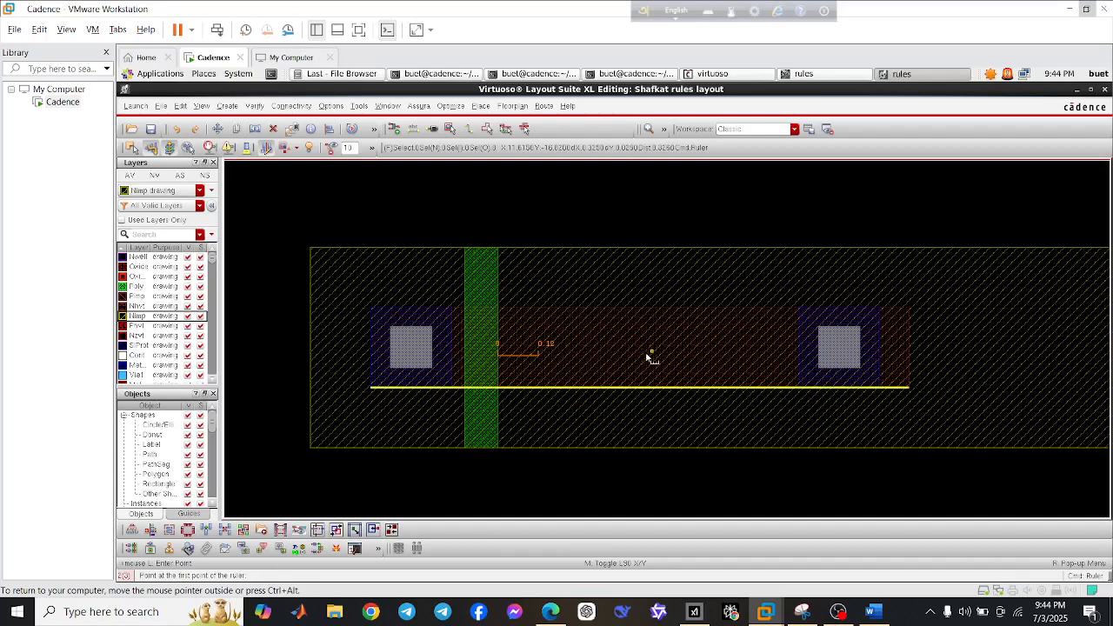
key(Escape)
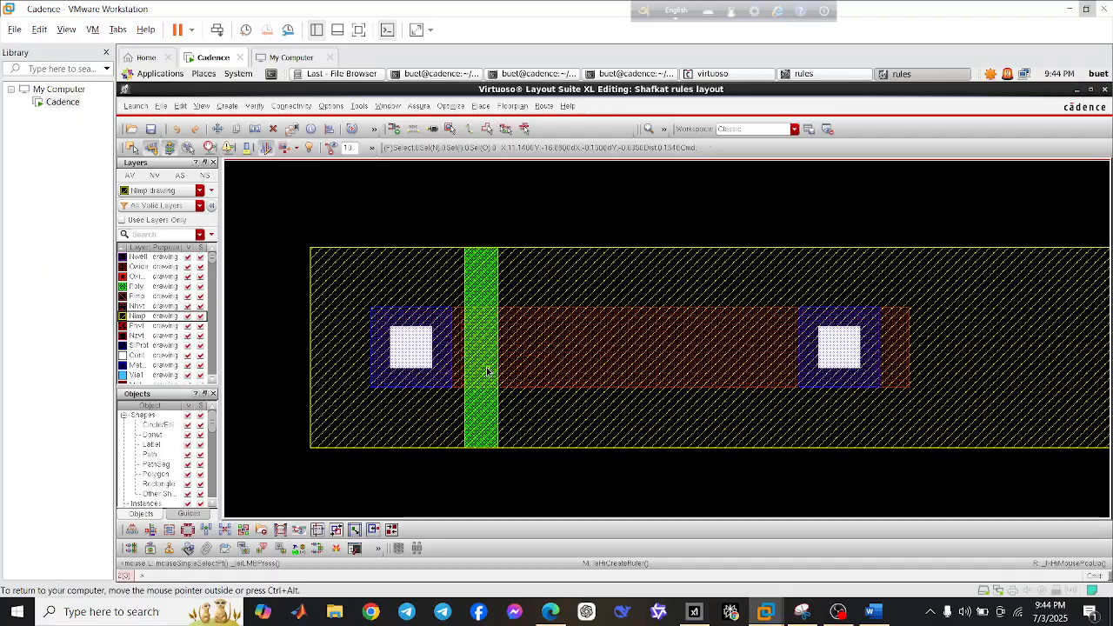
Copy the lower transistor's poly gate horizontally so the copy's left edge sits at the end of the 0.12 ruler
click(485, 417)
key(c)
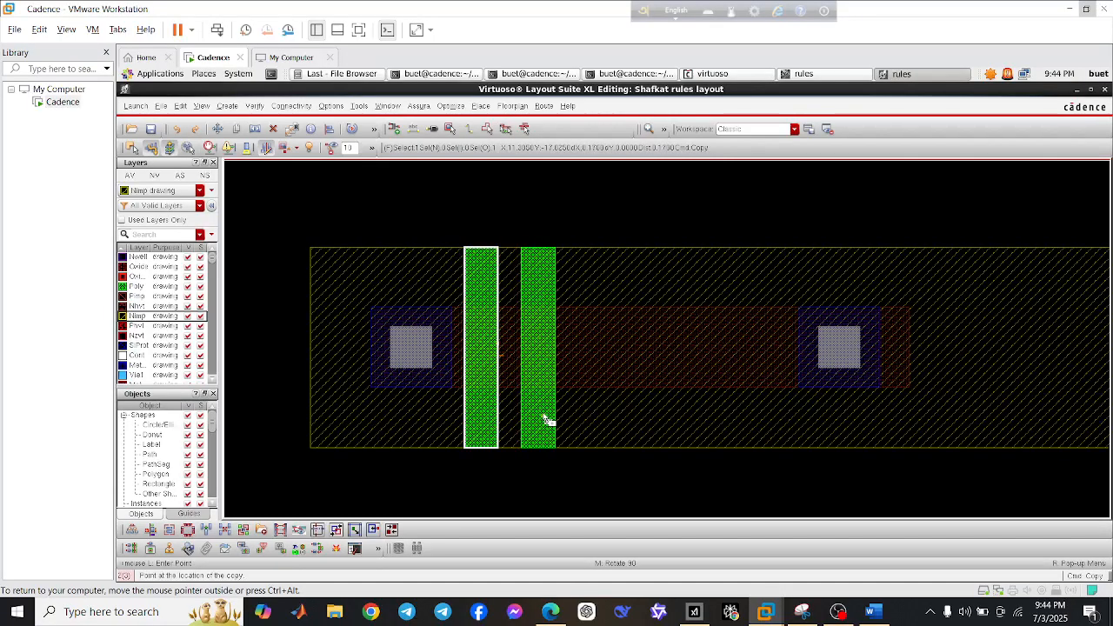
scroll(548, 405, up, 3)
scroll(614, 355, down, 4)
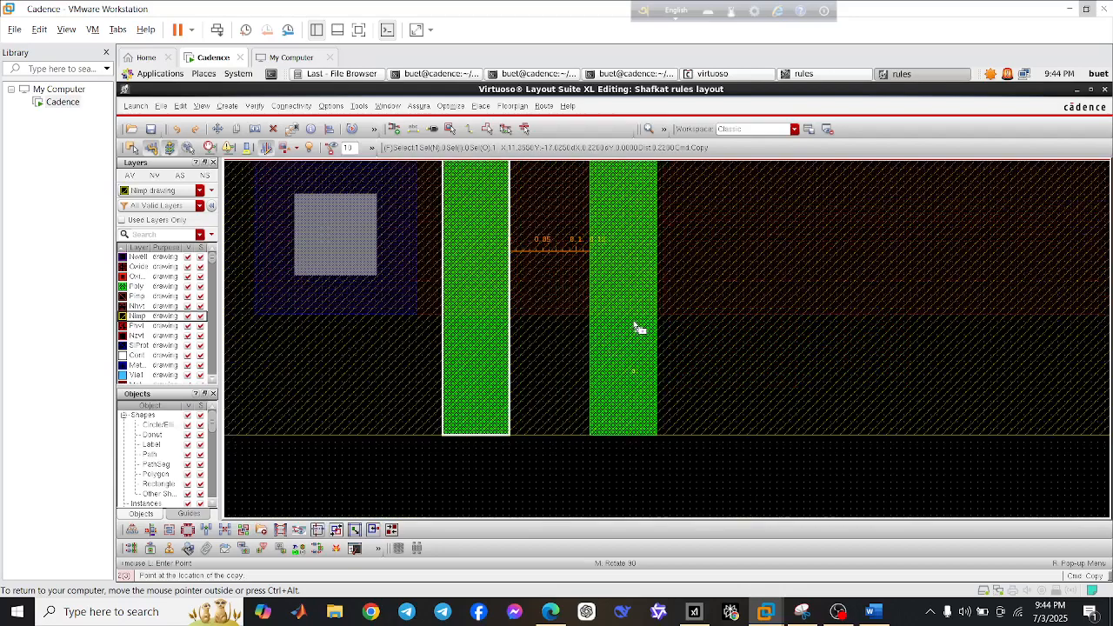
click(634, 326)
scroll(643, 326, down, 3)
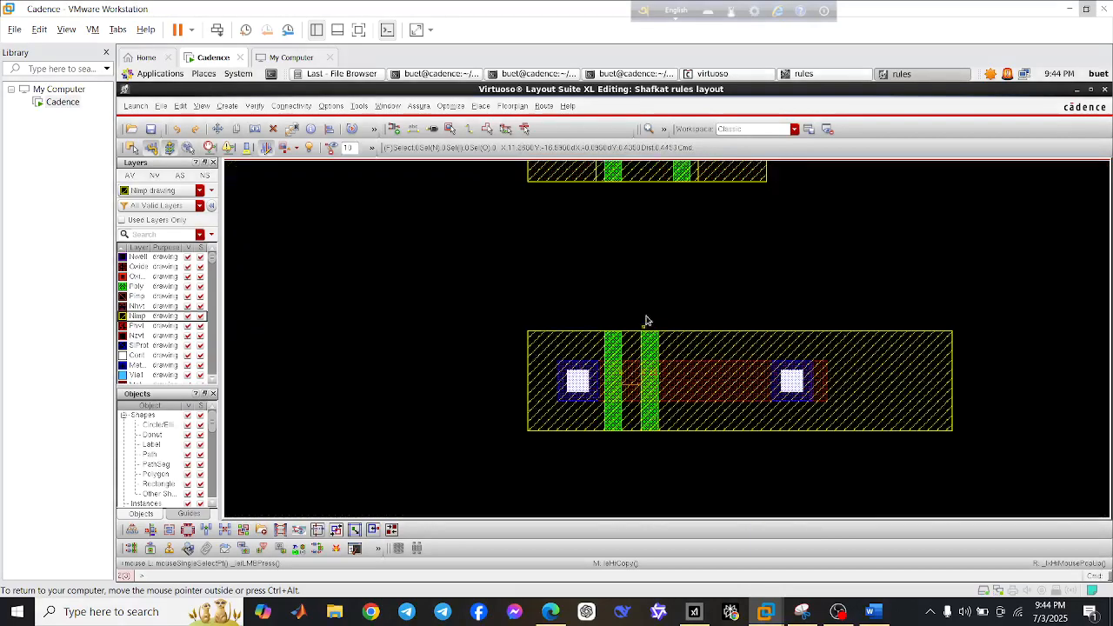
Move the lower transistor's right contact and its Metal1 square horizontally to just right of the second poly gate
scroll(550, 261, down, 1)
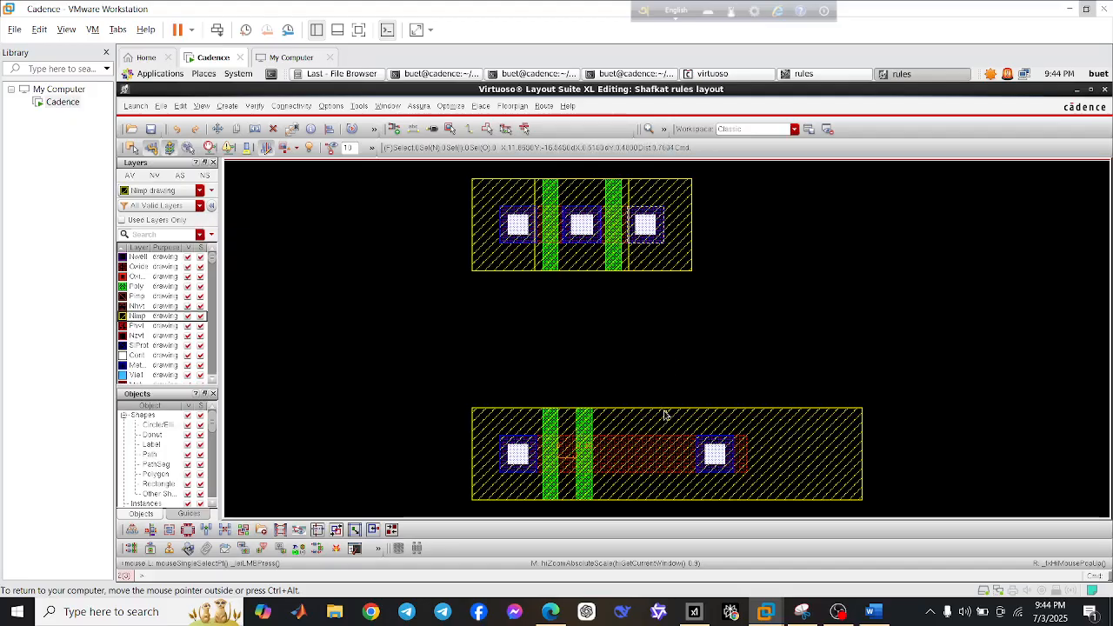
scroll(609, 430, up, 1)
scroll(700, 438, down, 1)
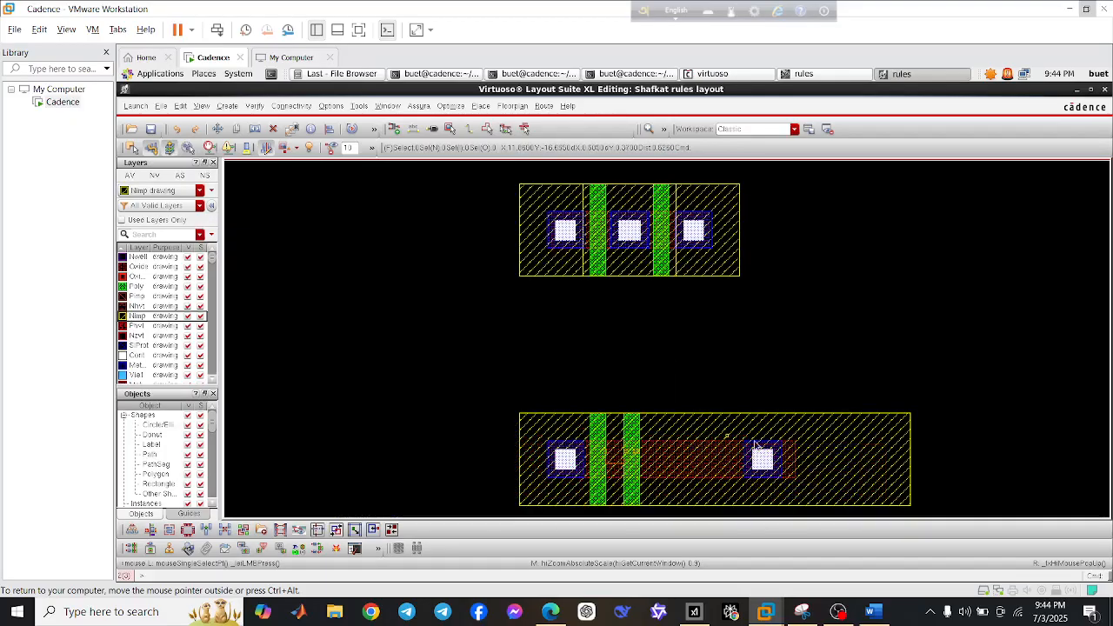
drag(741, 438, 798, 502)
key(m)
click(762, 459)
scroll(665, 459, up, 4)
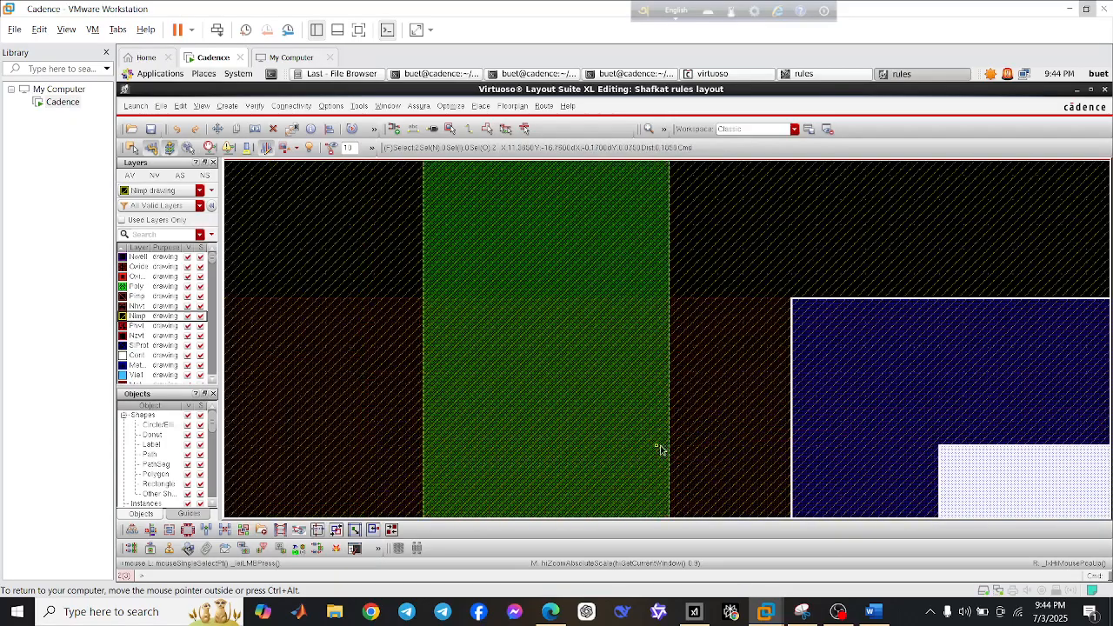
scroll(658, 449, down, 1)
click(770, 304)
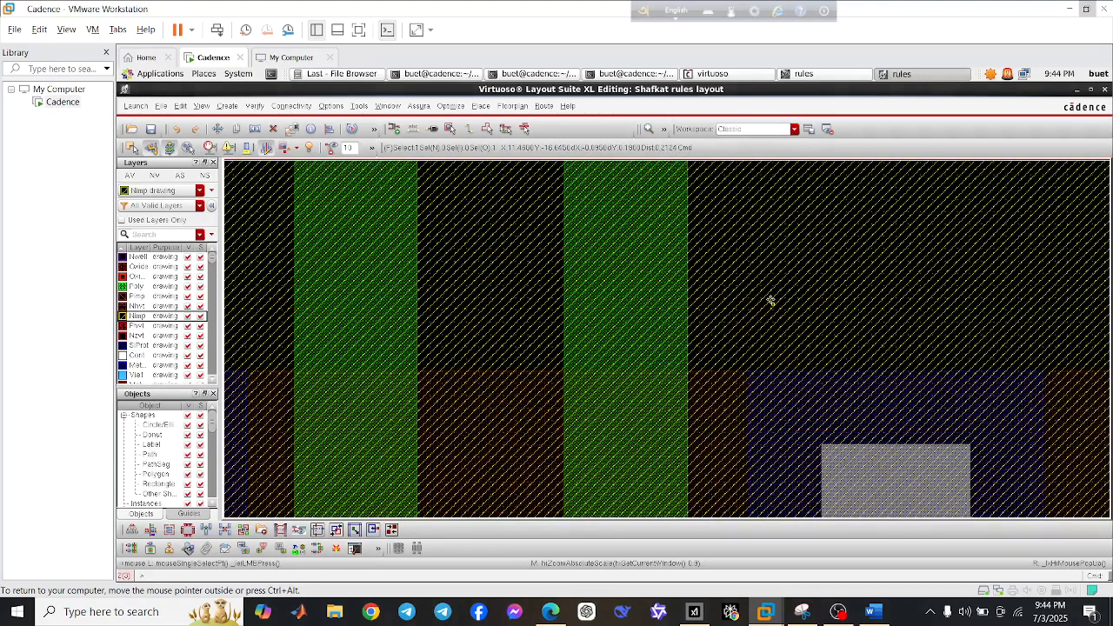
Measure the gap between the second poly gate's right edge and the right contact's Metal1 square
key(k)
click(688, 420)
scroll(731, 419, up, 2)
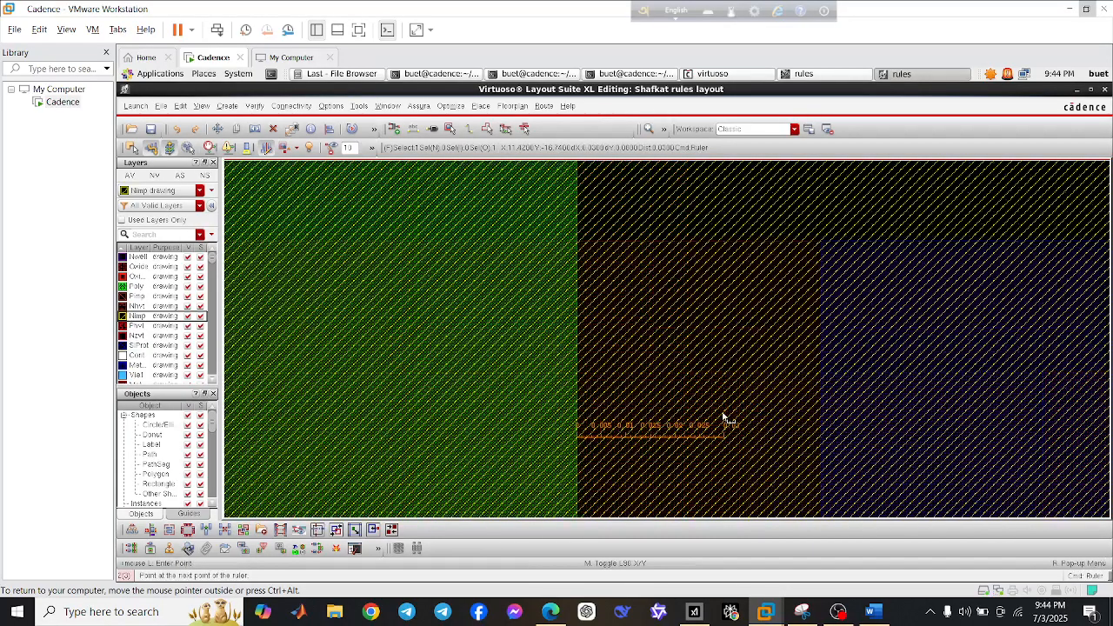
click(778, 437)
key(Escape)
Shift the lower transistor's right contact and Metal1 square together slightly left, closer to the second poly gate
click(857, 368)
ctrl+scroll(857, 368, down, 3)
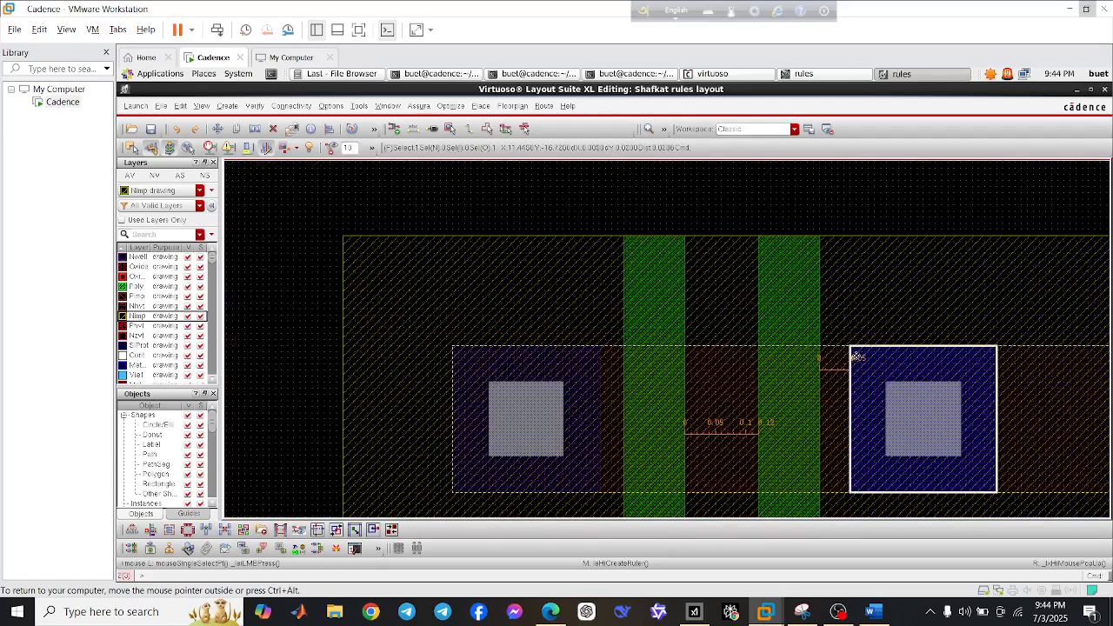
drag(848, 321, 1026, 515)
scroll(892, 402, up, 3)
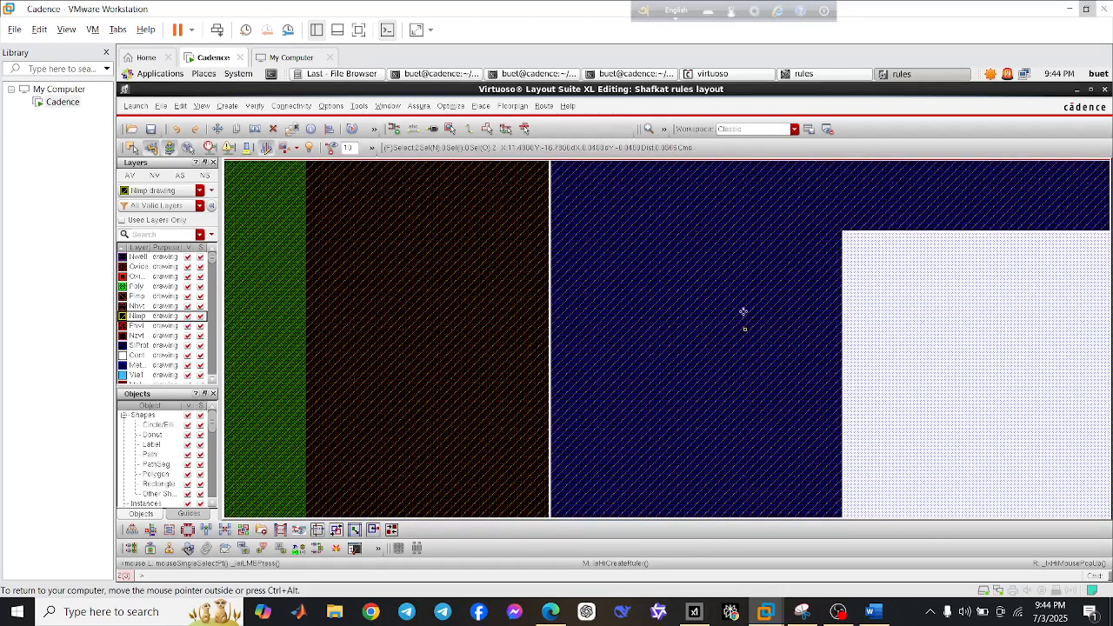
shift+scroll(663, 236, up, 1)
drag(673, 317, 568, 326)
scroll(569, 325, down, 3)
scroll(899, 348, down, 3)
scroll(805, 345, up, 2)
key(f)
click(699, 380)
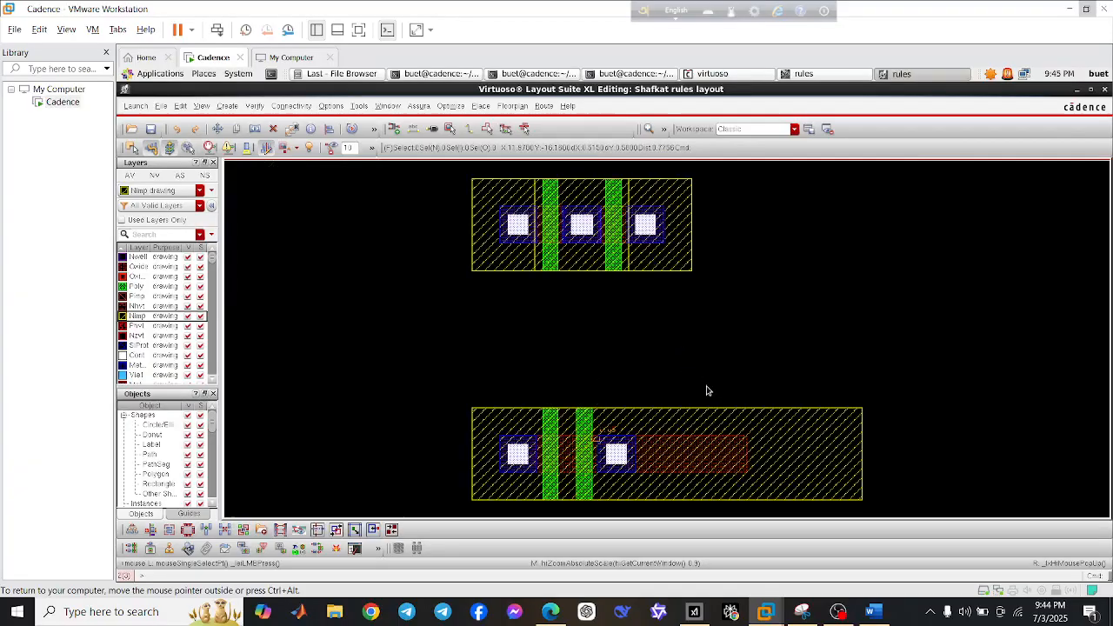
Stretch the Oxide rectangle's right edge back to the right edge of the right contact's Metal1 square
key(s)
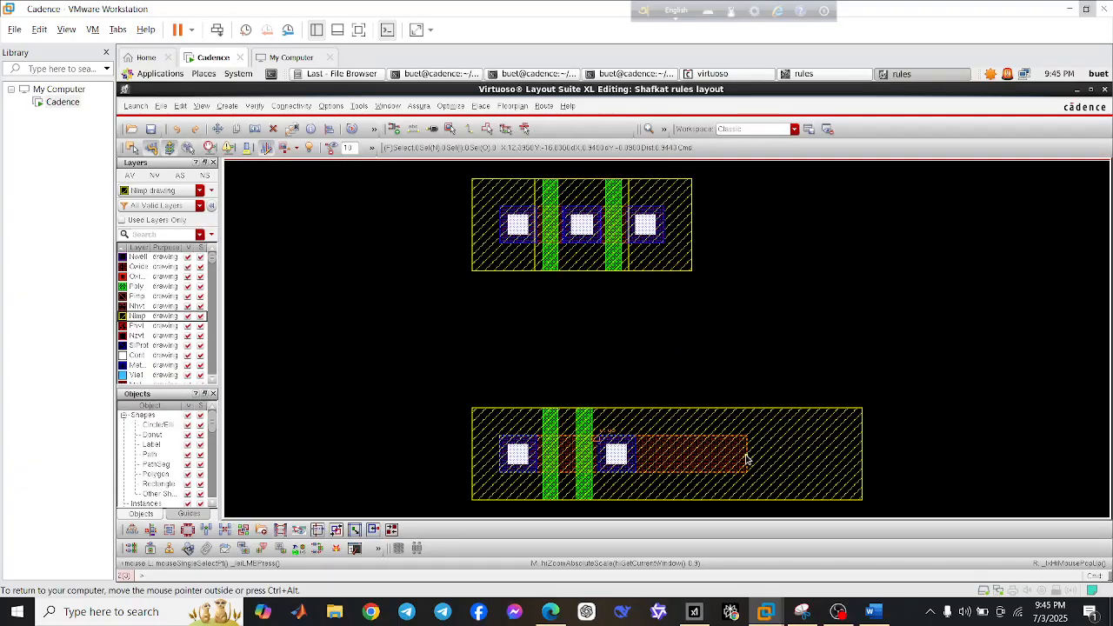
click(747, 460)
scroll(639, 458, up, 3)
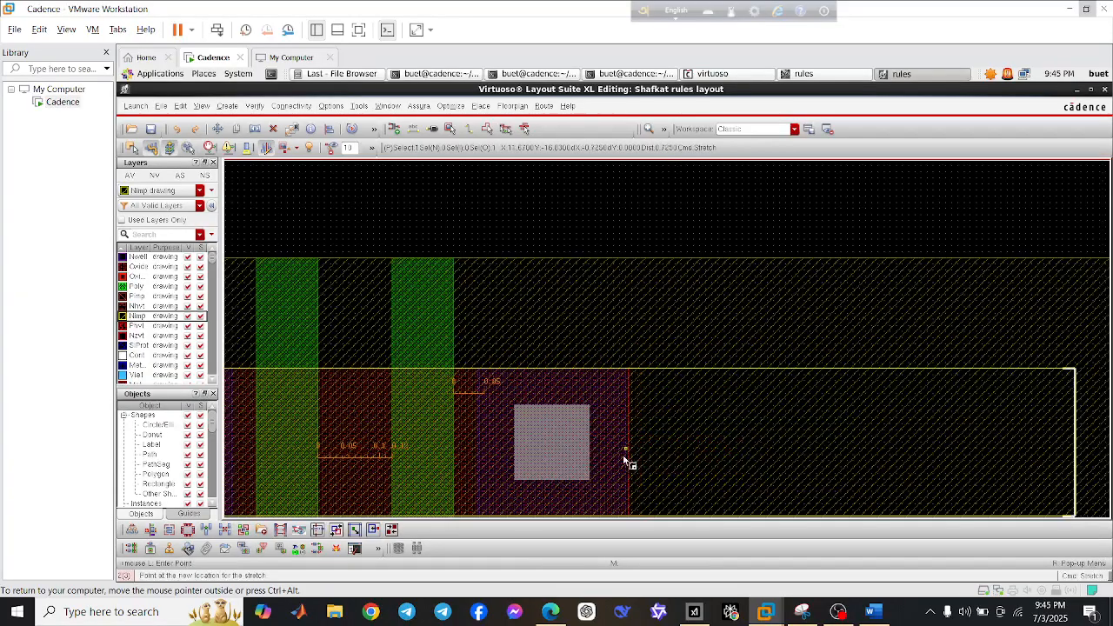
click(621, 459)
scroll(706, 246, down, 2)
scroll(703, 273, down, 3)
scroll(704, 273, up, 5)
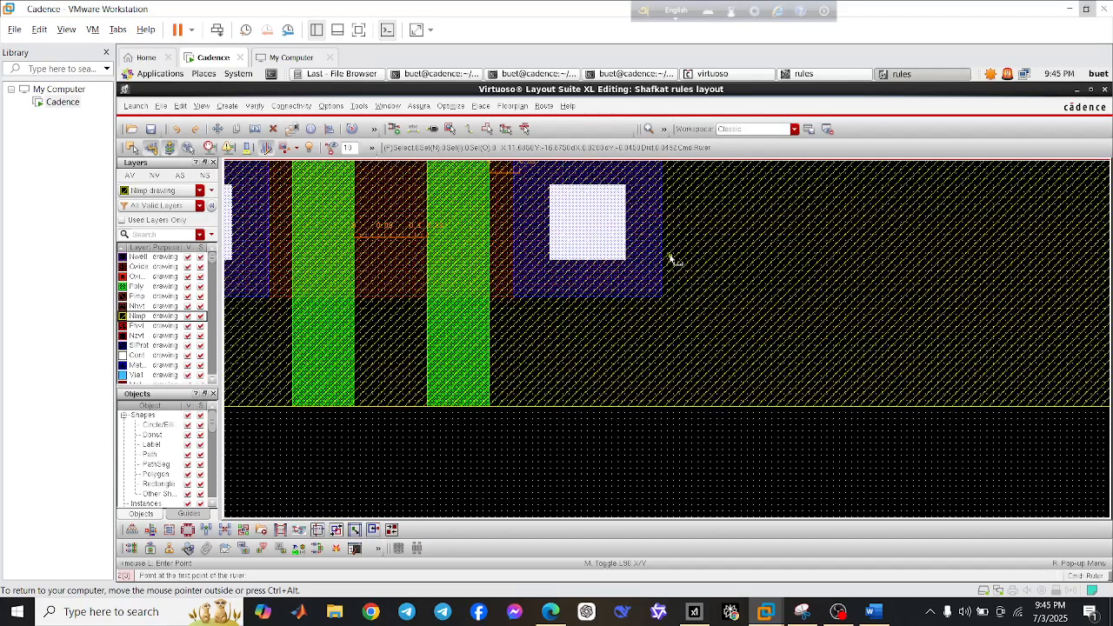
Lay a horizontal 0.18 ruler outward from the right edge of the lower transistor's right Metal1 square
key(k)
click(663, 260)
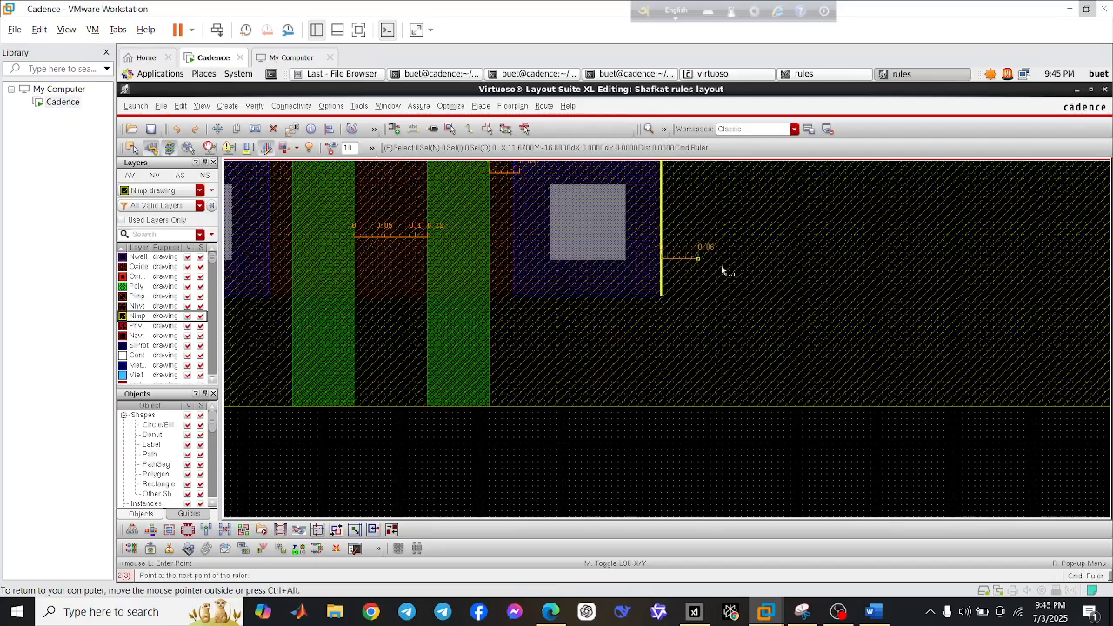
scroll(815, 279, up, 2)
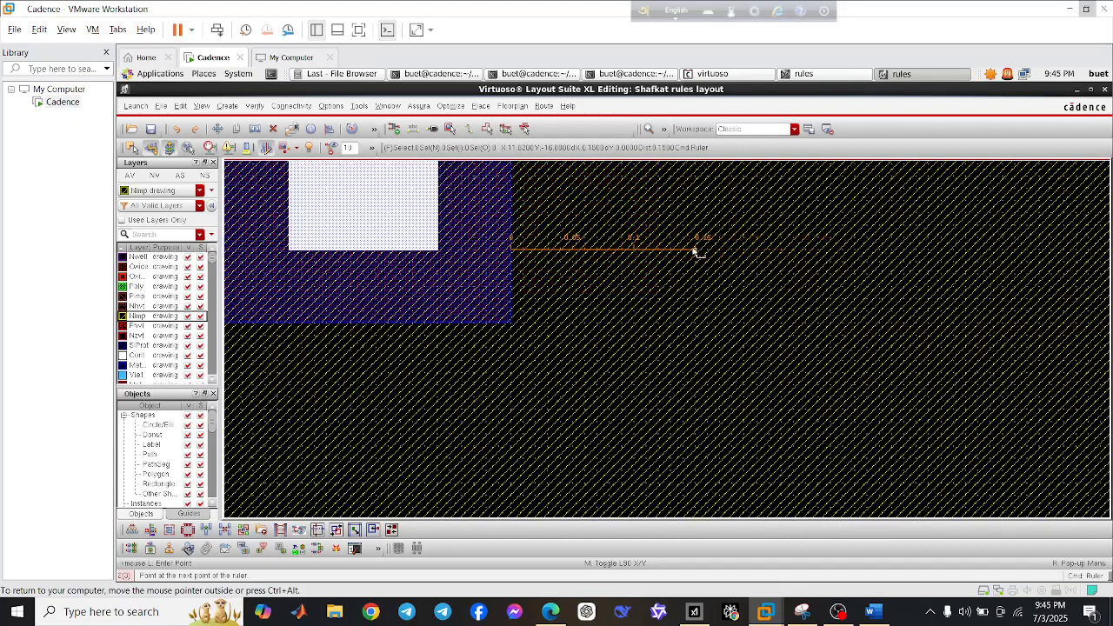
scroll(752, 250, up, 2)
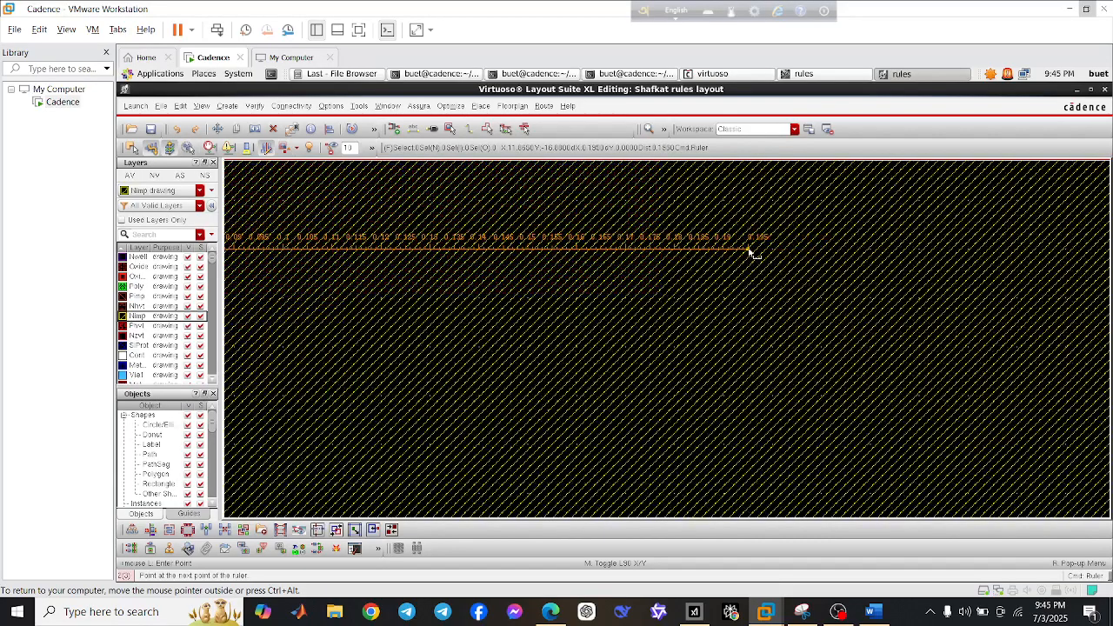
click(677, 251)
key(f)
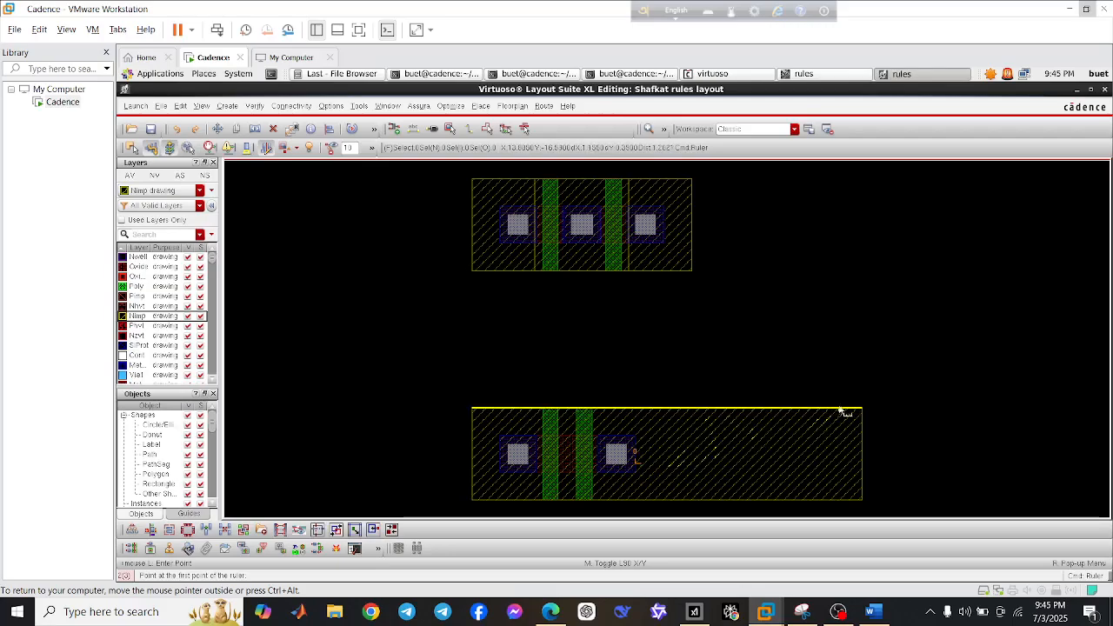
Stretch the right edge of the lower transistor's Nimp rectangle back to the end of the 0.18 ruler
key(s)
click(866, 461)
ctrl+scroll(653, 440, up, 2)
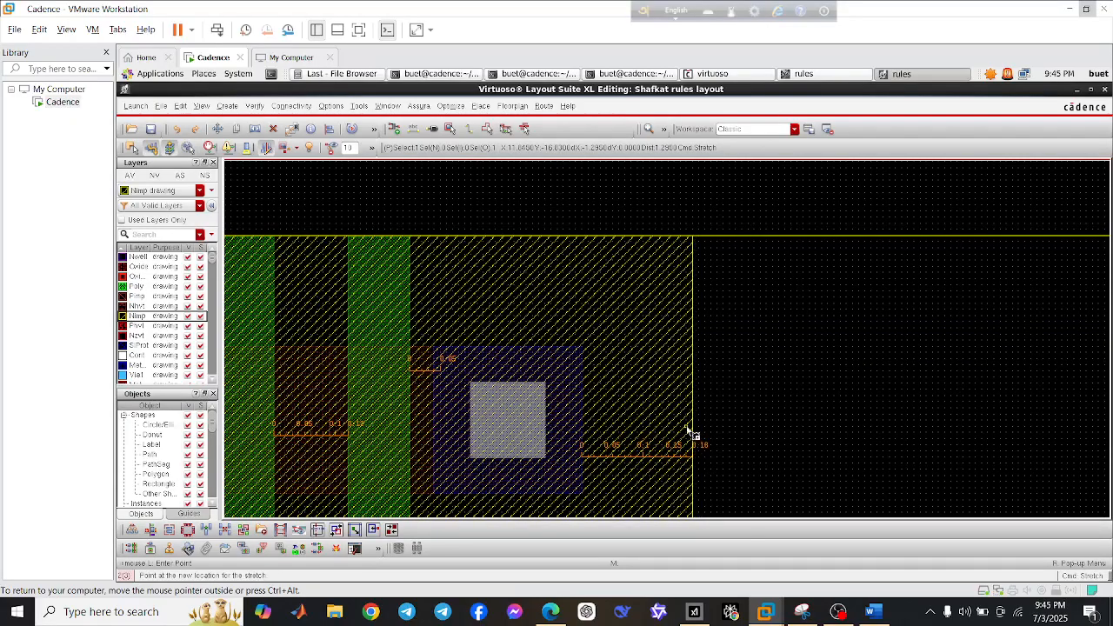
click(689, 429)
key(f)
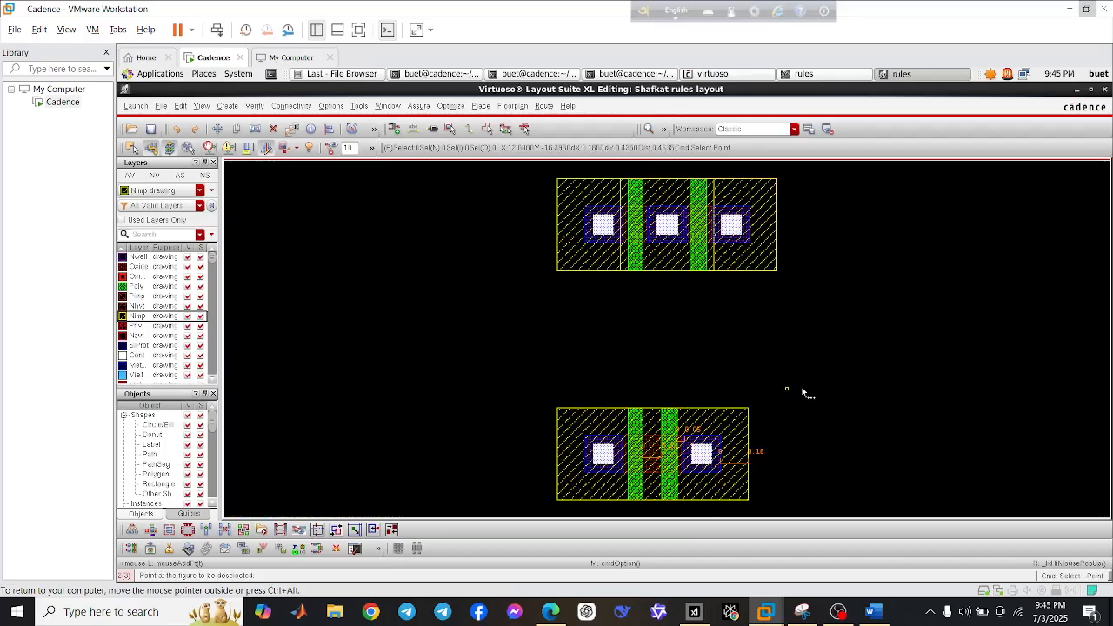
Clear all rulers from the layout
key(Escape)
key(shift+k)
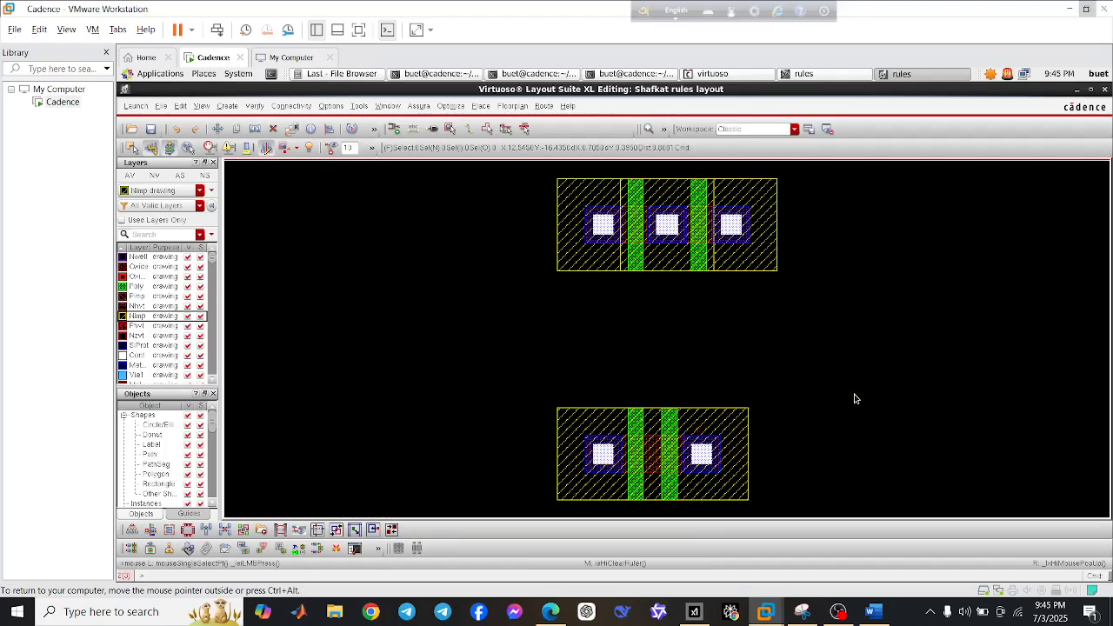
ctrl+scroll(650, 394, down, 1)
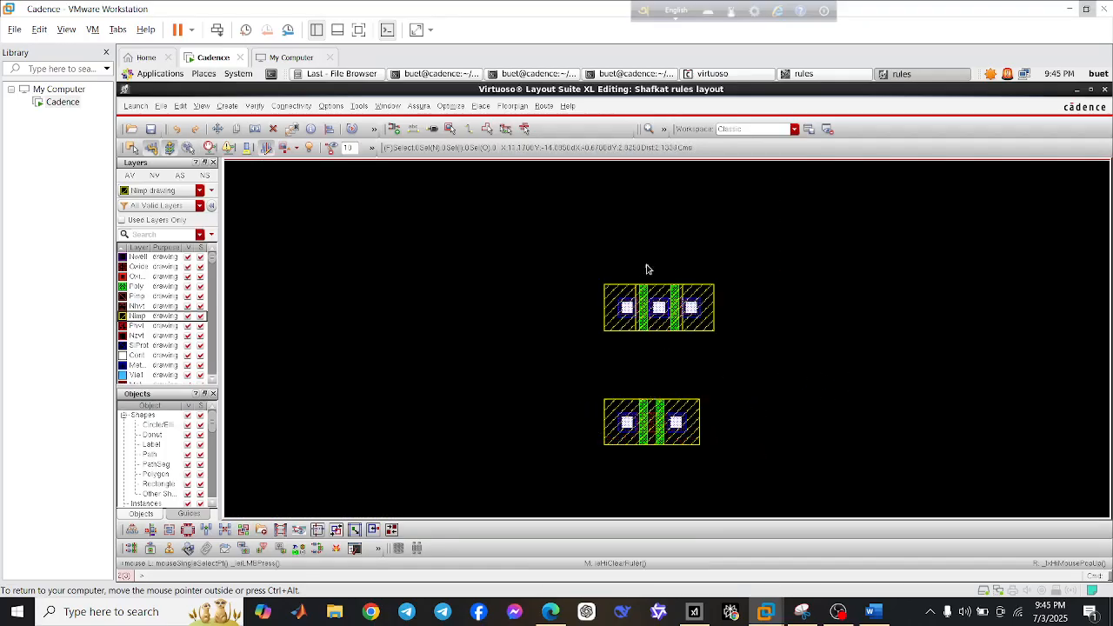
drag(641, 261, 707, 353)
drag(666, 311, 756, 311)
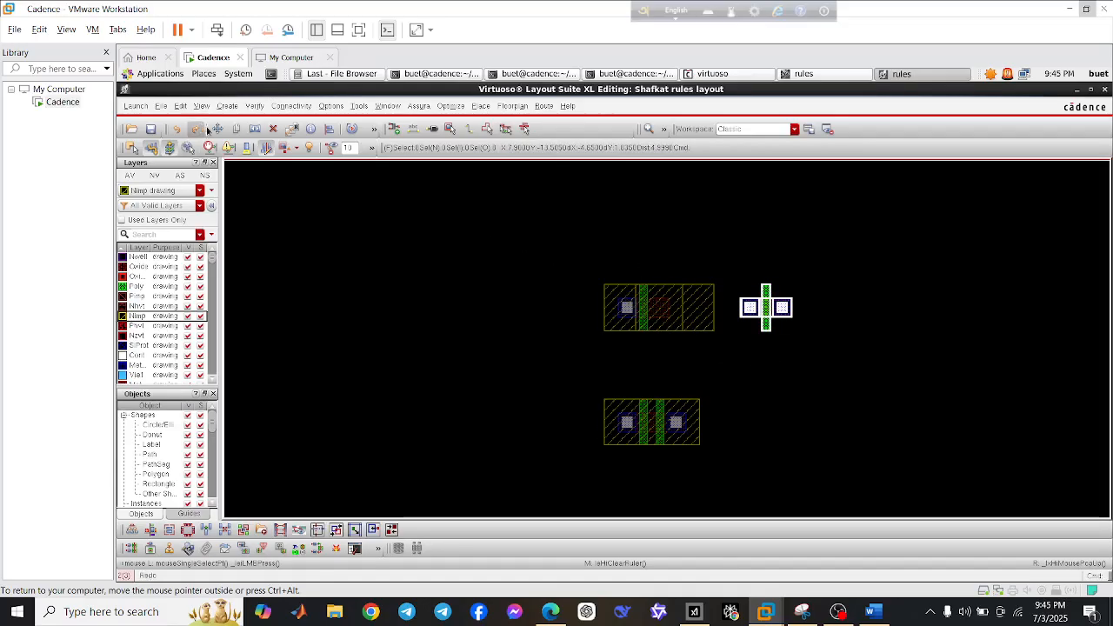
click(183, 132)
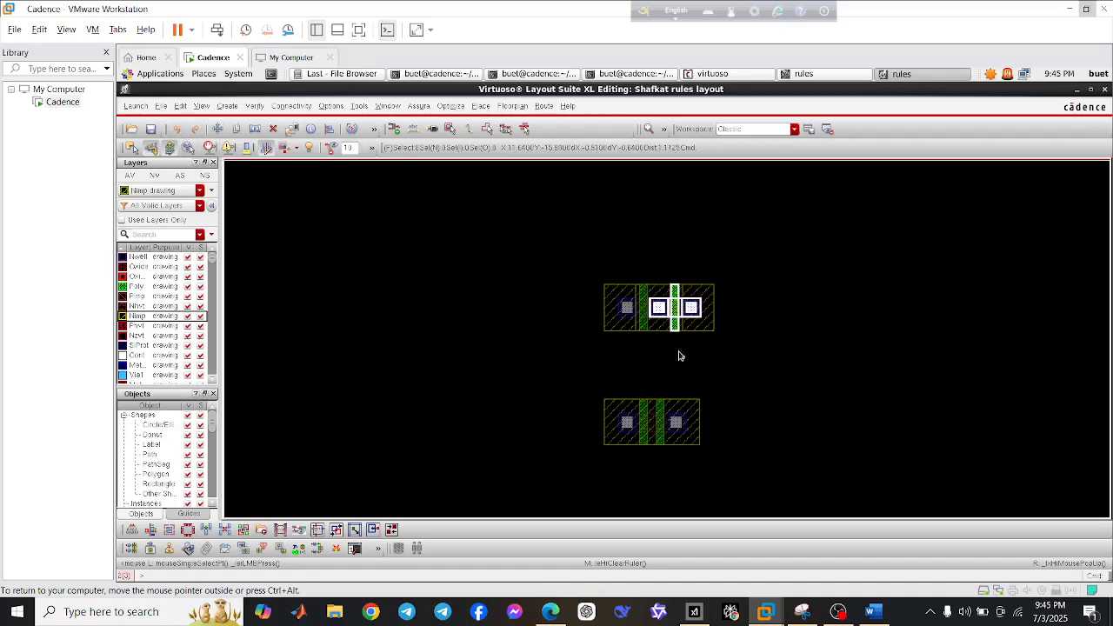
Separate the upper shared-contact pair by moving the right transistor's contacts, Oxide, Nimp and Poly gate clear of the left transistor
scroll(661, 335, up, 4)
scroll(668, 309, down, 2)
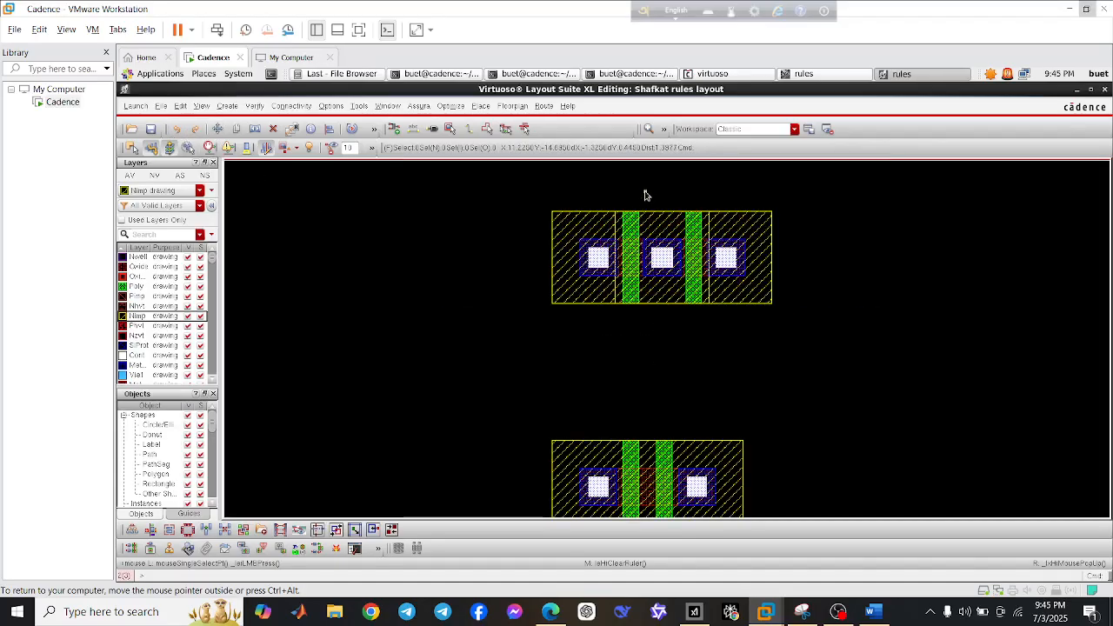
drag(654, 210, 784, 306)
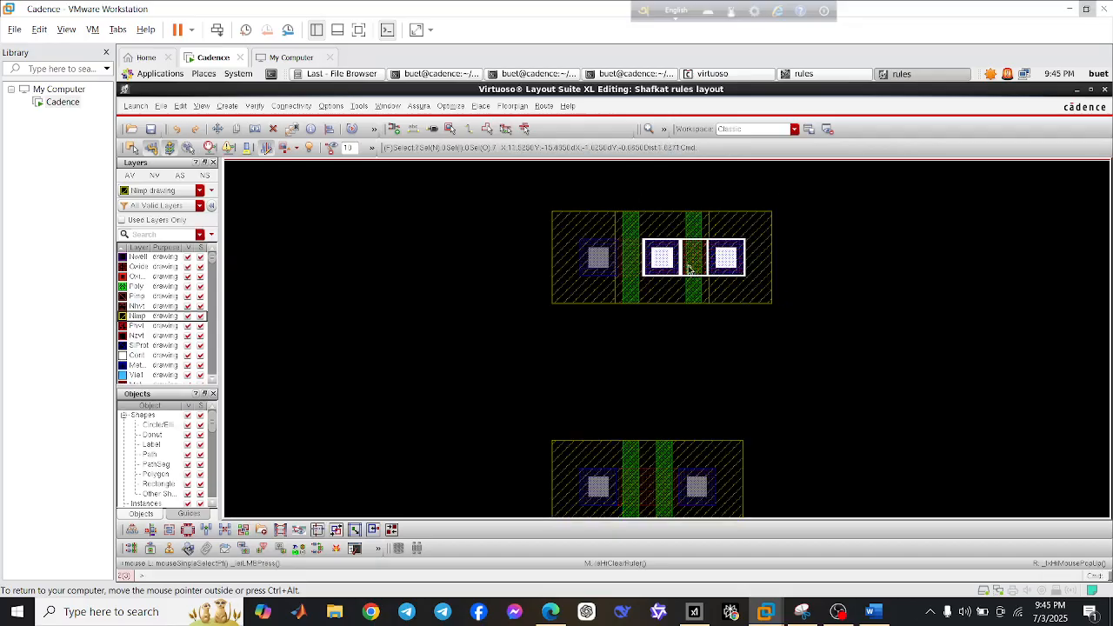
mouse_move(663, 258)
mouse_down()
mouse_move(789, 297)
mouse_move(739, 278)
mouse_move(868, 280)
mouse_up()
click(745, 324)
click(851, 350)
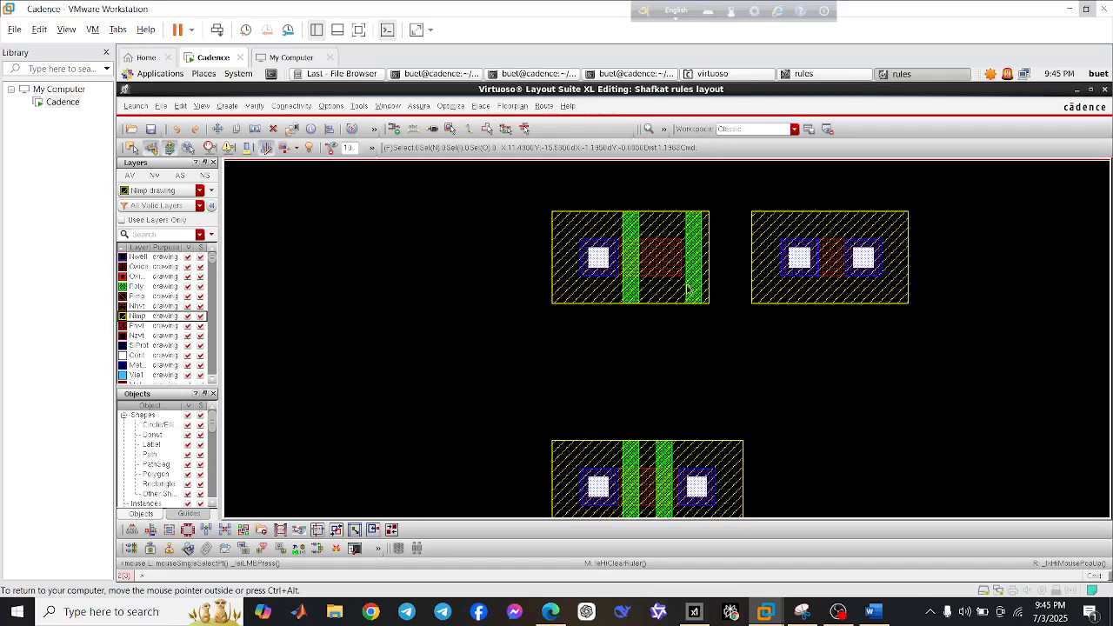
drag(691, 283, 832, 282)
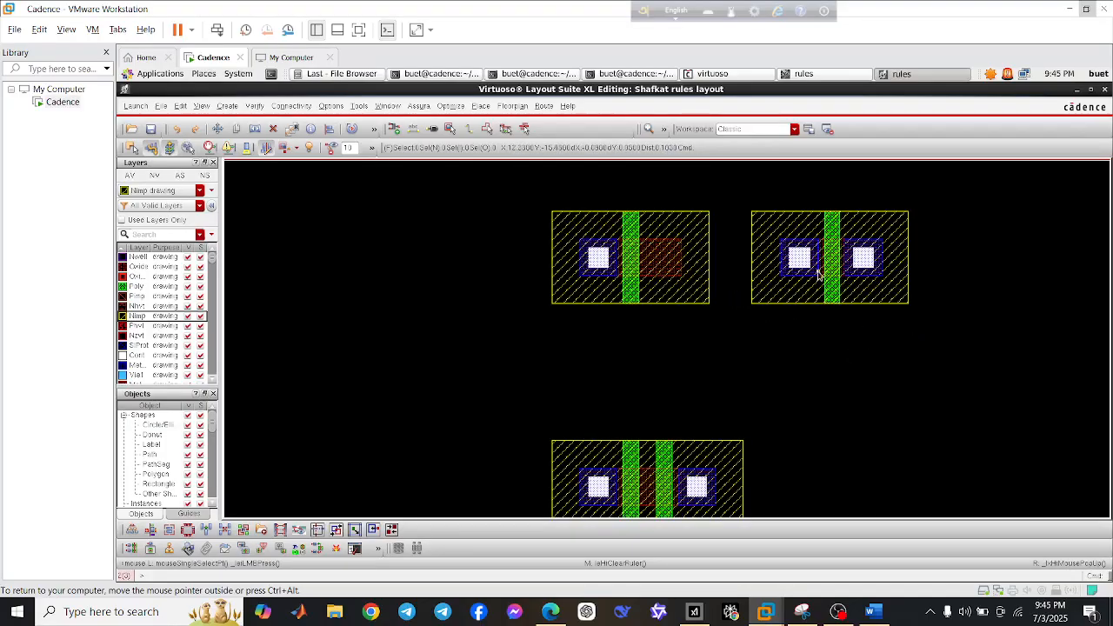
Return one contact cut to the left transistor's empty Oxide and centre the right transistor's Nimp rectangle on its Poly gate with Quick Align
drag(800, 265, 661, 266)
drag(776, 295, 1012, 258)
key(a)
click(1022, 257)
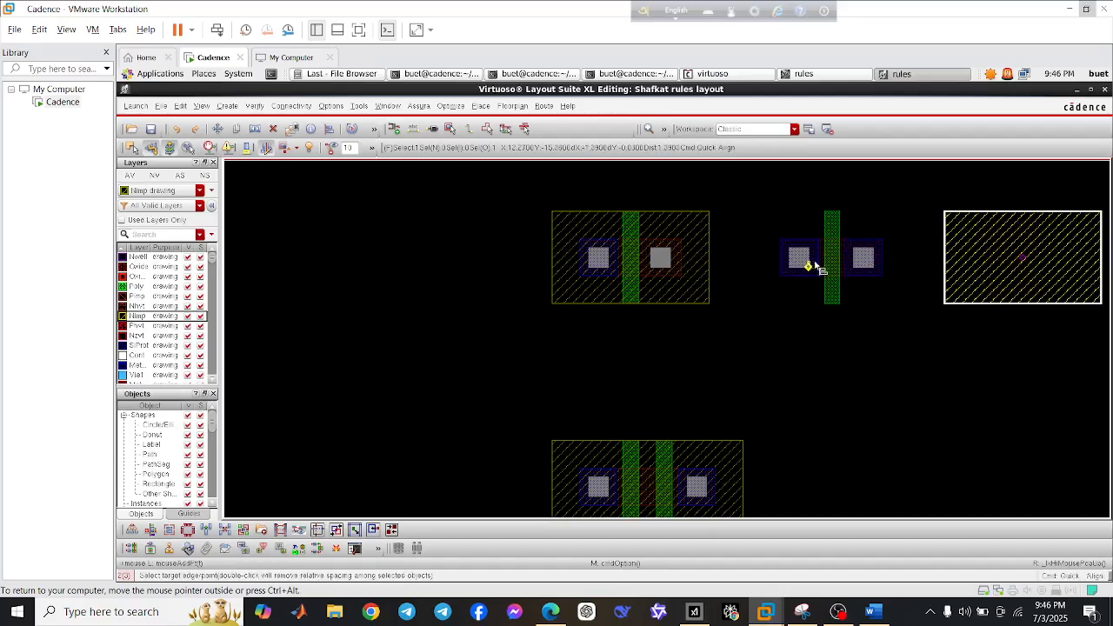
click(833, 257)
Highlight each separated upper transistor in turn and review the four-transistor rules schematic before returning to the layout
drag(526, 202, 693, 340)
click(750, 345)
ctrl+scroll(790, 382, down, 3)
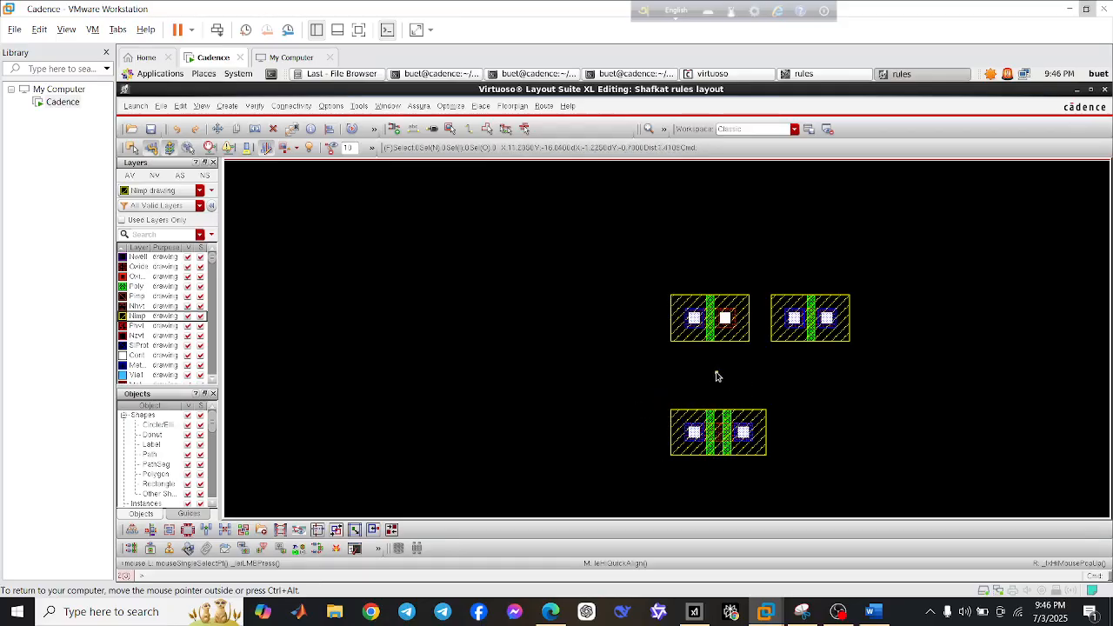
drag(762, 280, 858, 367)
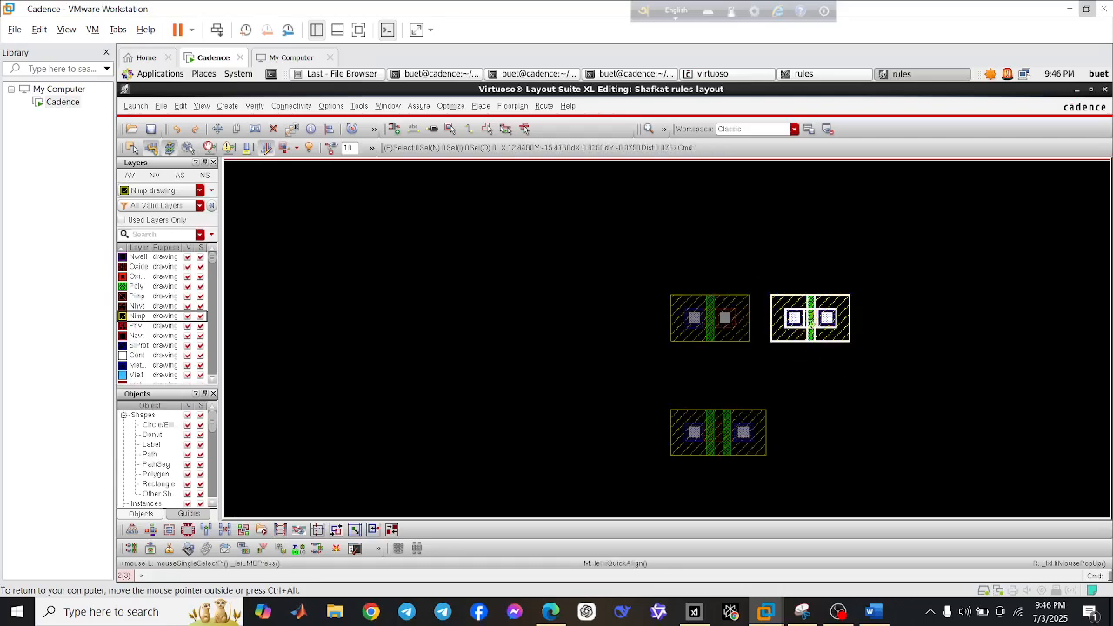
click(827, 380)
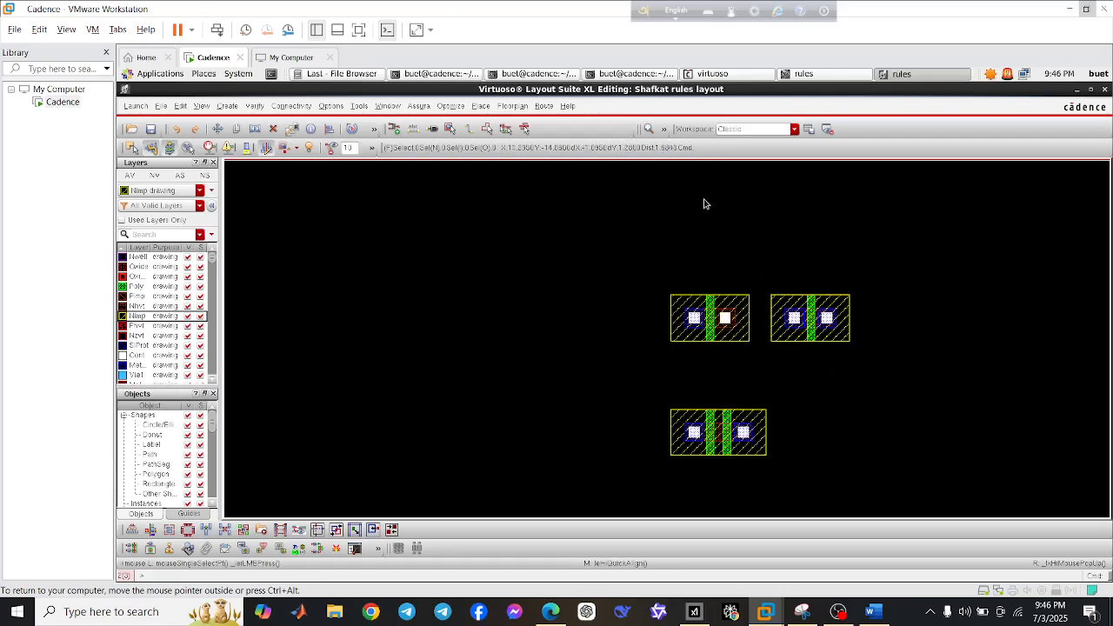
click(811, 74)
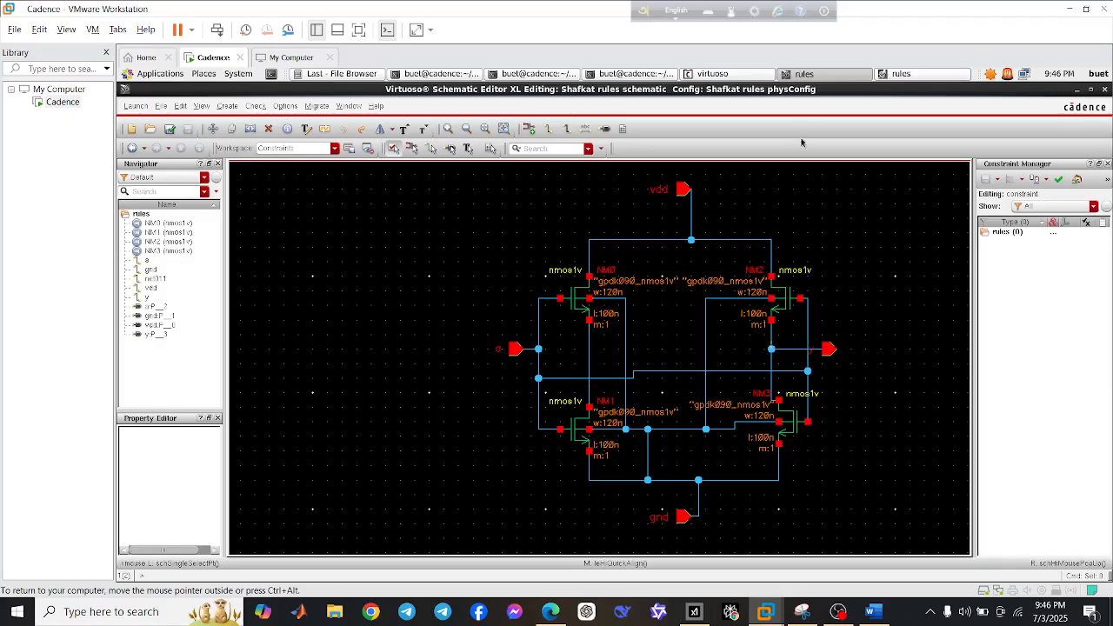
click(883, 75)
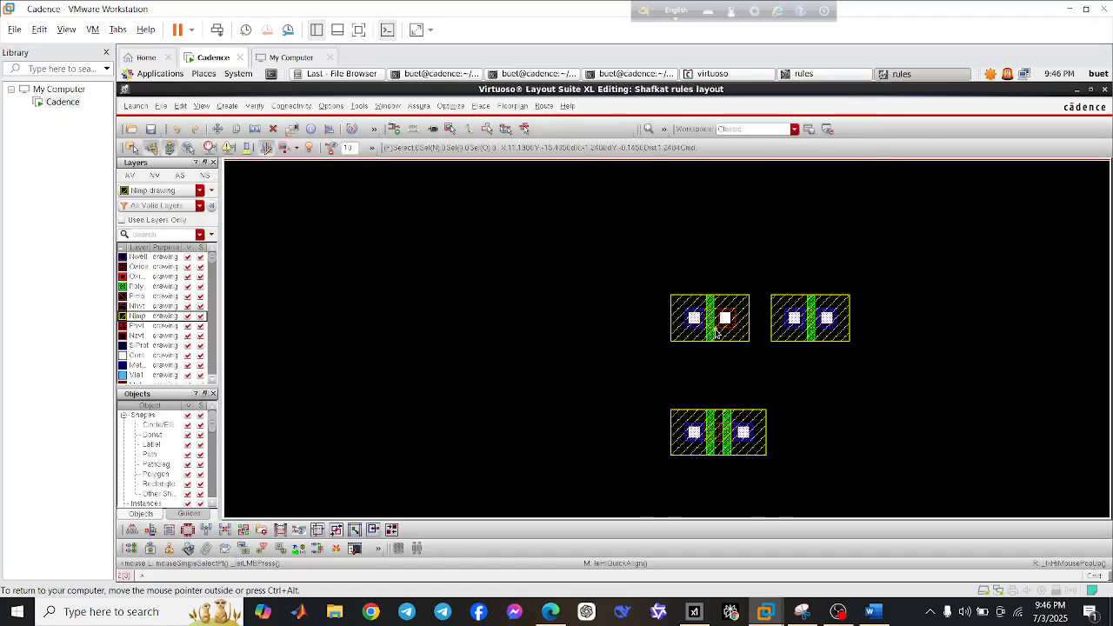
Try to move the complete right upper transistor toward the left one with the Move command
scroll(716, 333, up, 2)
scroll(733, 300, down, 1)
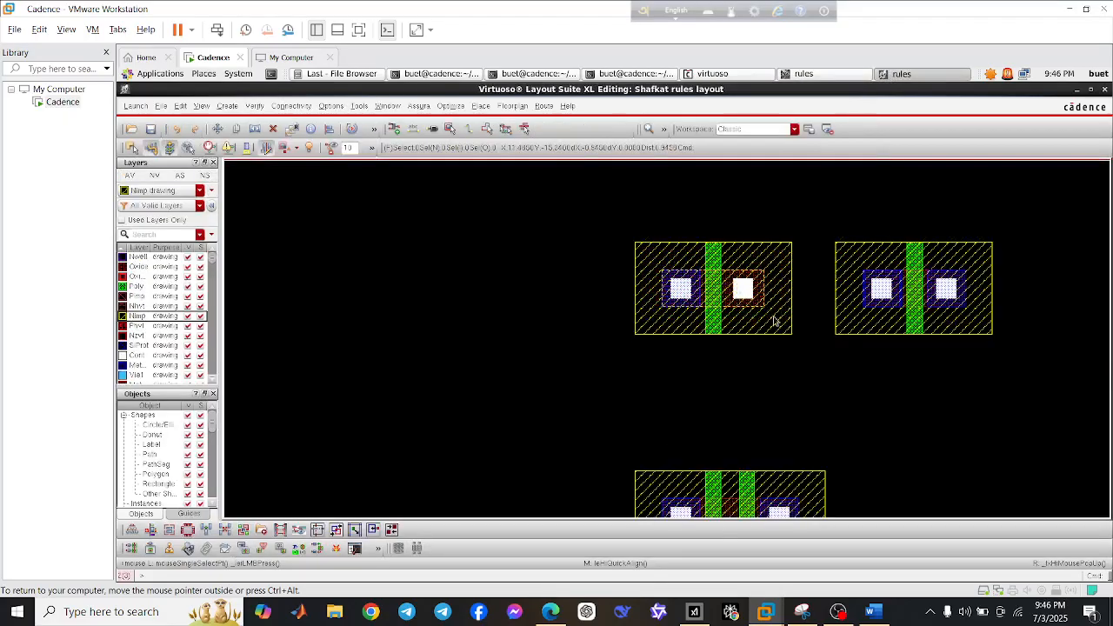
drag(823, 236, 995, 361)
key(m)
click(894, 306)
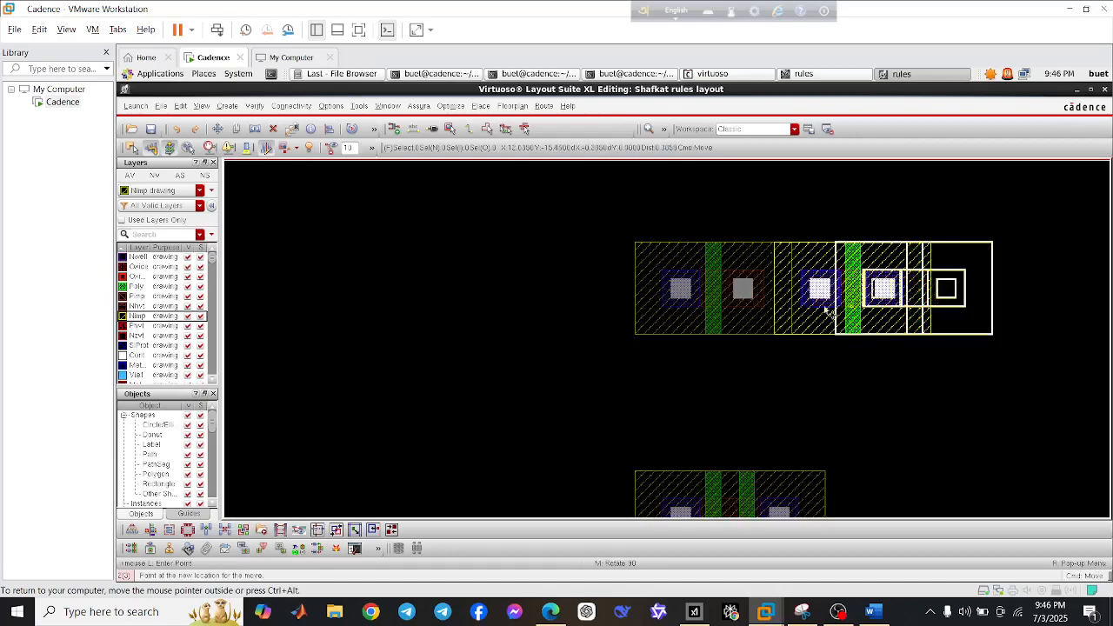
click(837, 310)
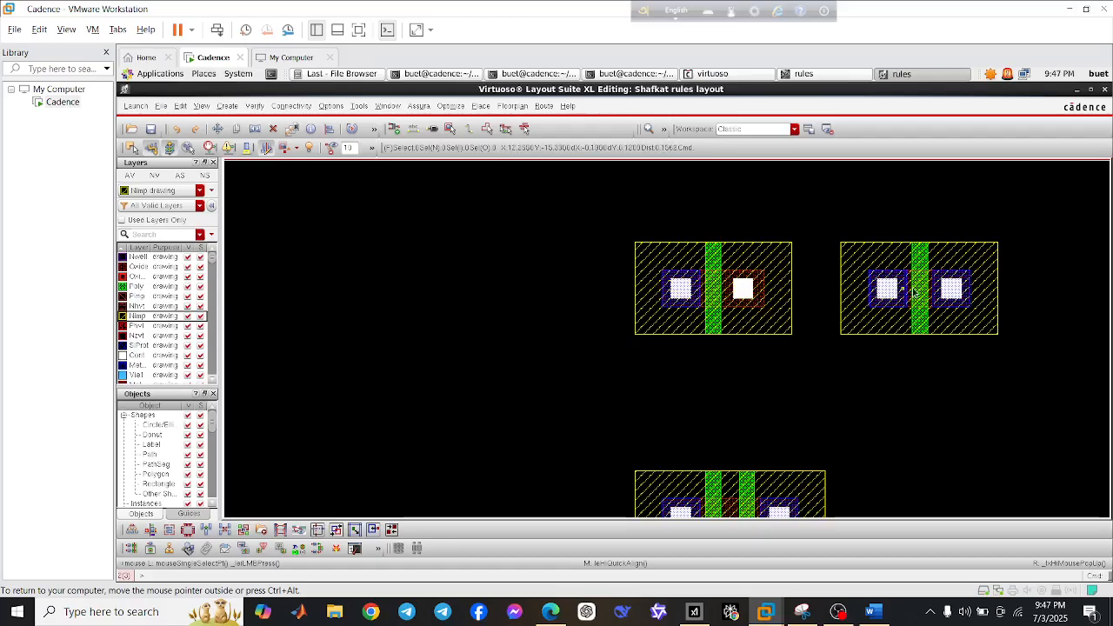
Overlap the right upper transistor with the left one so both share the middle contact
drag(822, 224, 1019, 355)
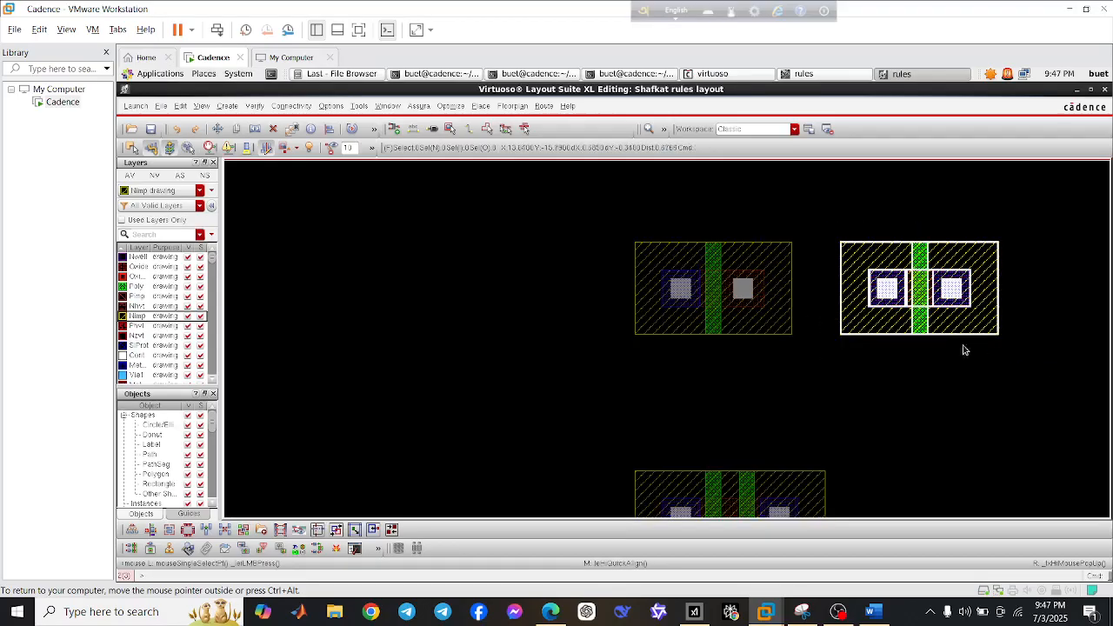
drag(919, 317, 780, 319)
click(780, 372)
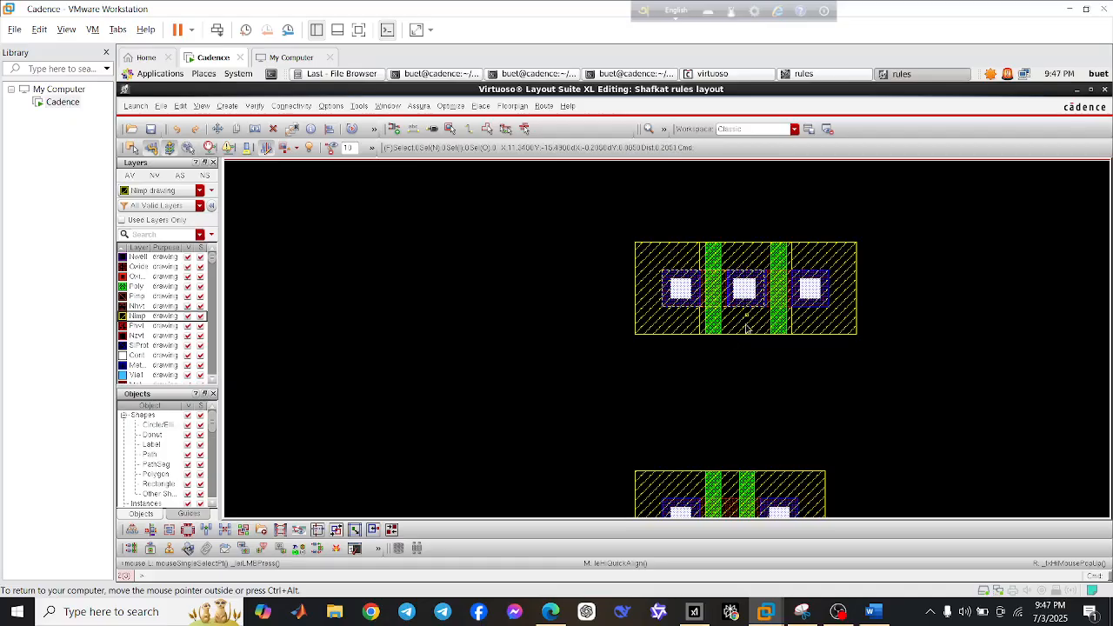
key(f)
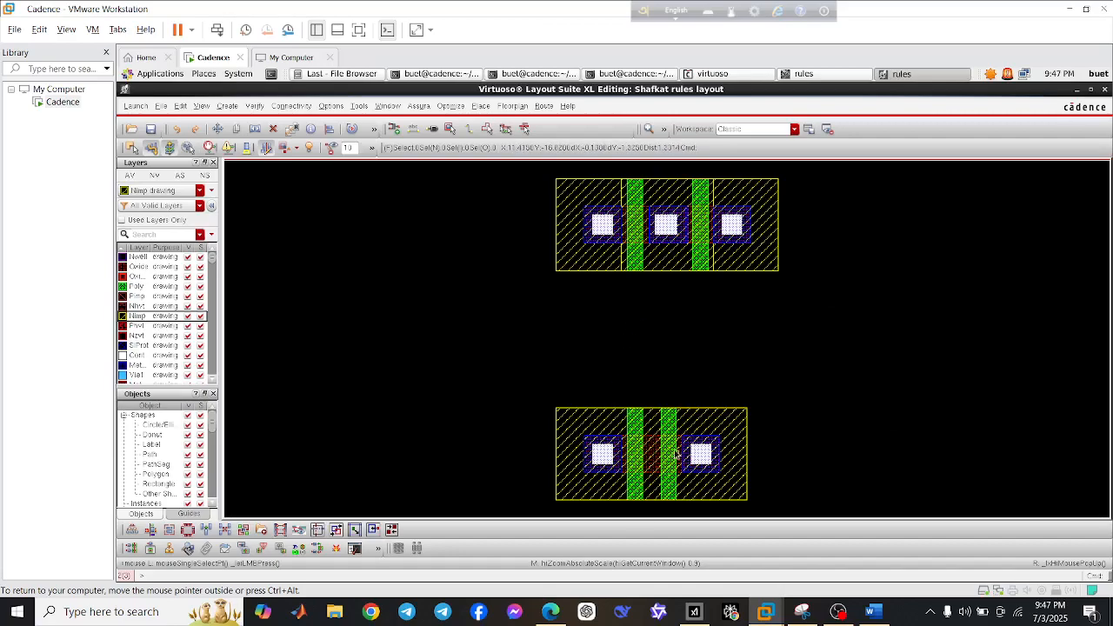
key(s)
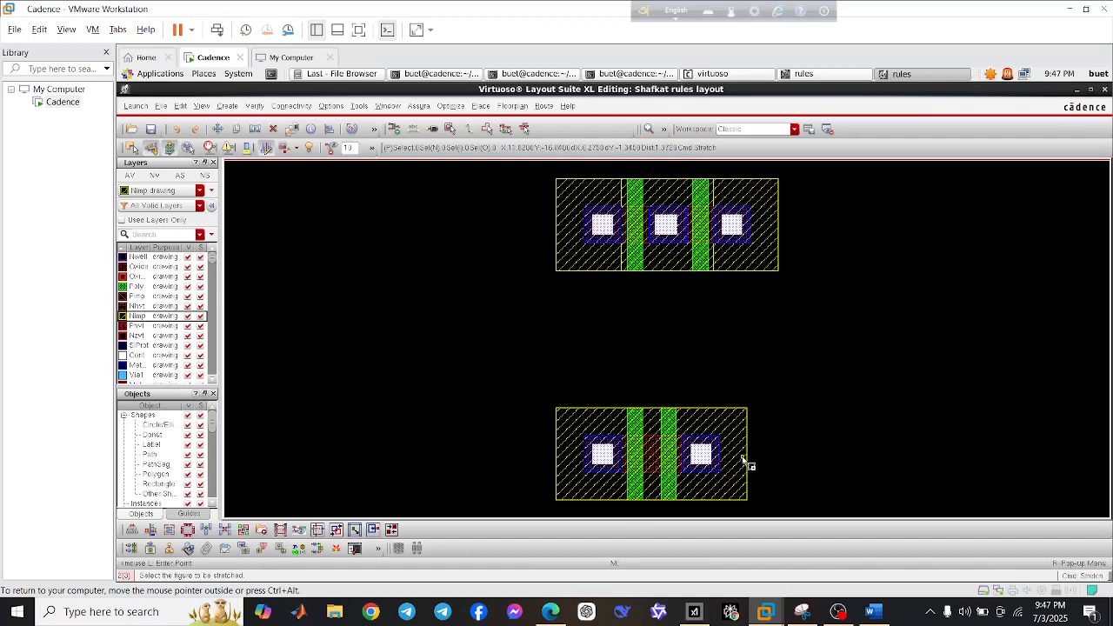
drag(541, 376, 771, 506)
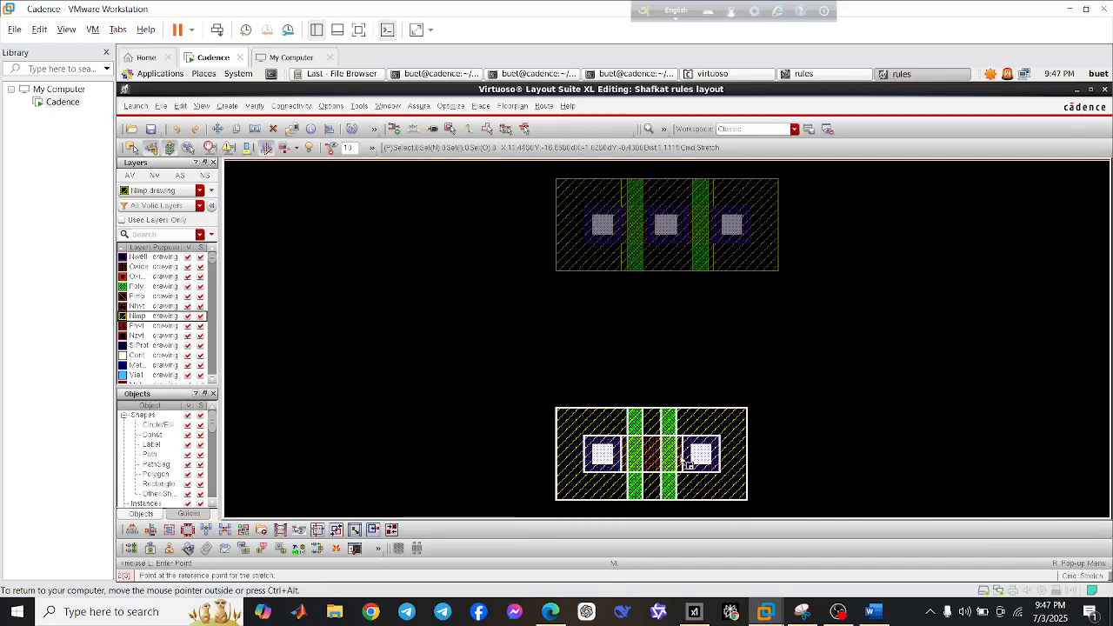
key(Escape)
key(c)
click(658, 447)
key(Escape)
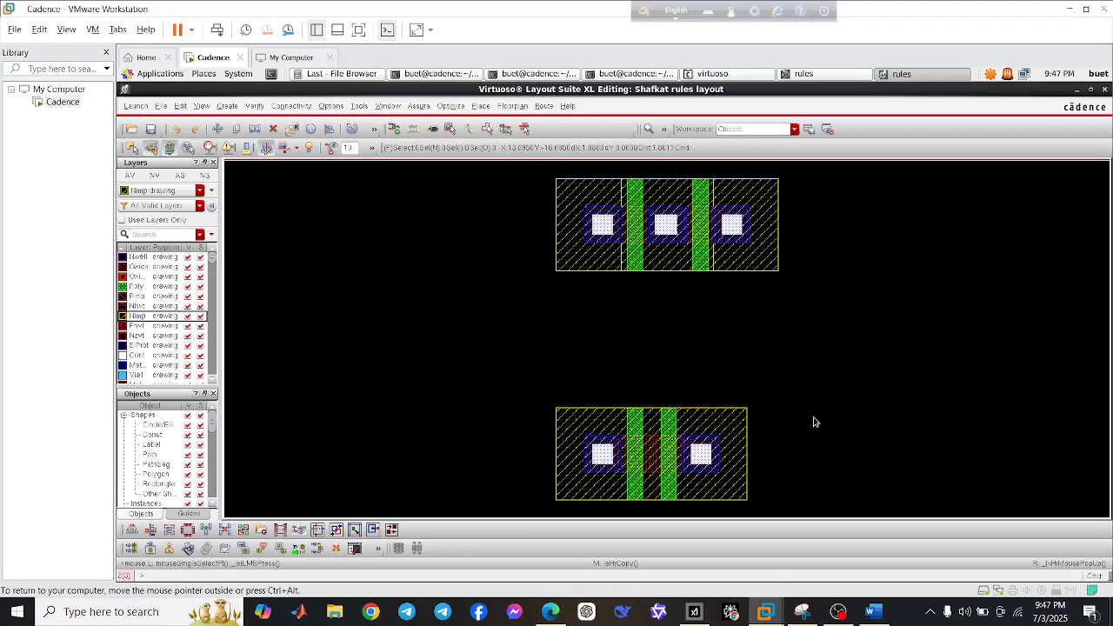
Copy the entire lower series pair to the empty area on its right, keeping it level with the original
click(591, 443)
drag(513, 381, 750, 506)
key(c)
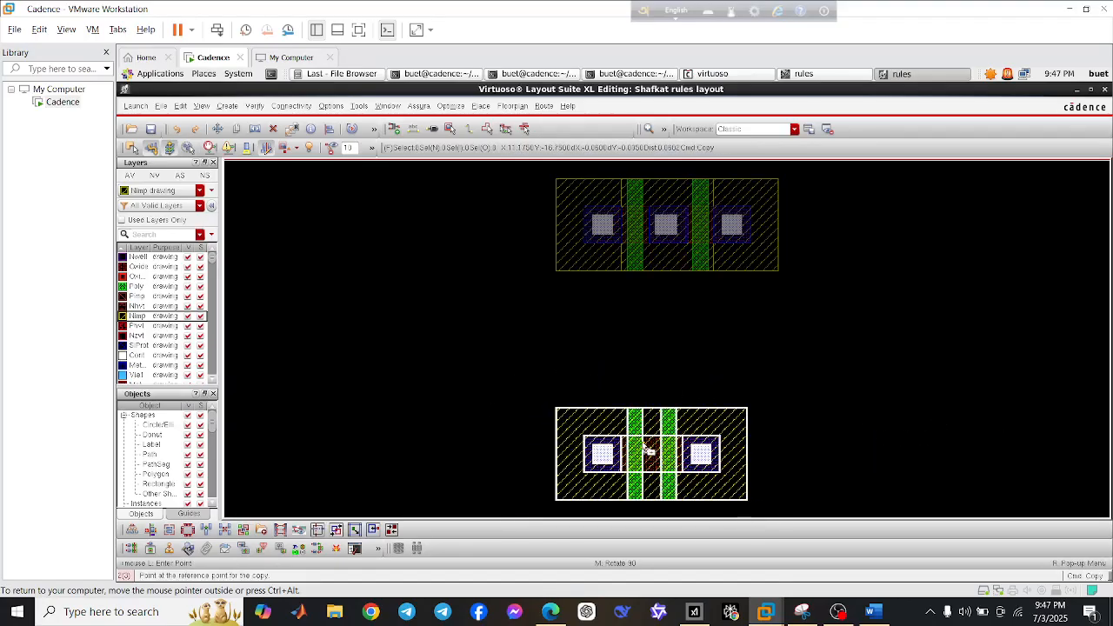
click(649, 449)
click(997, 450)
key(Right)
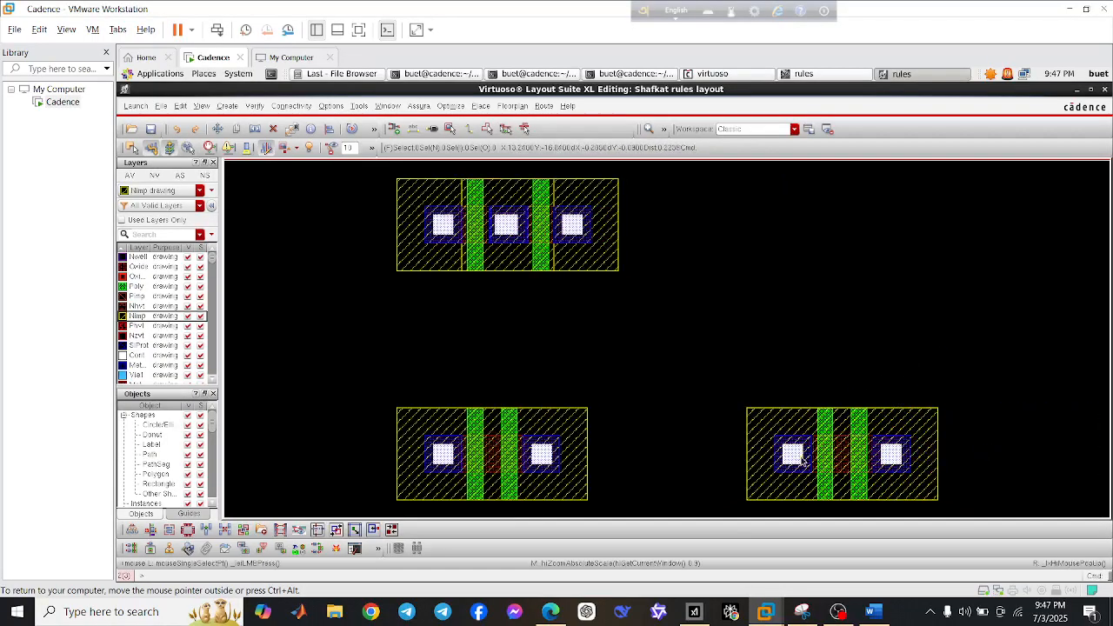
Copy the right contact with its Metal1 square from the duplicated pair outward, past the right edge of the Nimp
ctrl+scroll(813, 461, up, 2)
scroll(839, 477, down, 1)
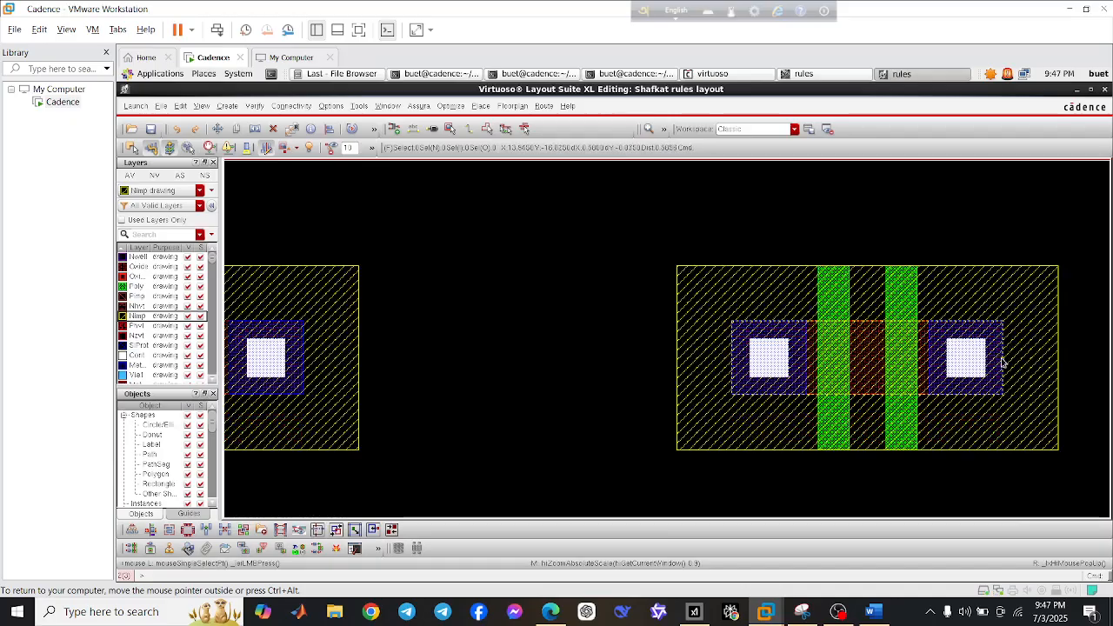
drag(927, 309, 1019, 403)
key(c)
click(964, 373)
click(1077, 370)
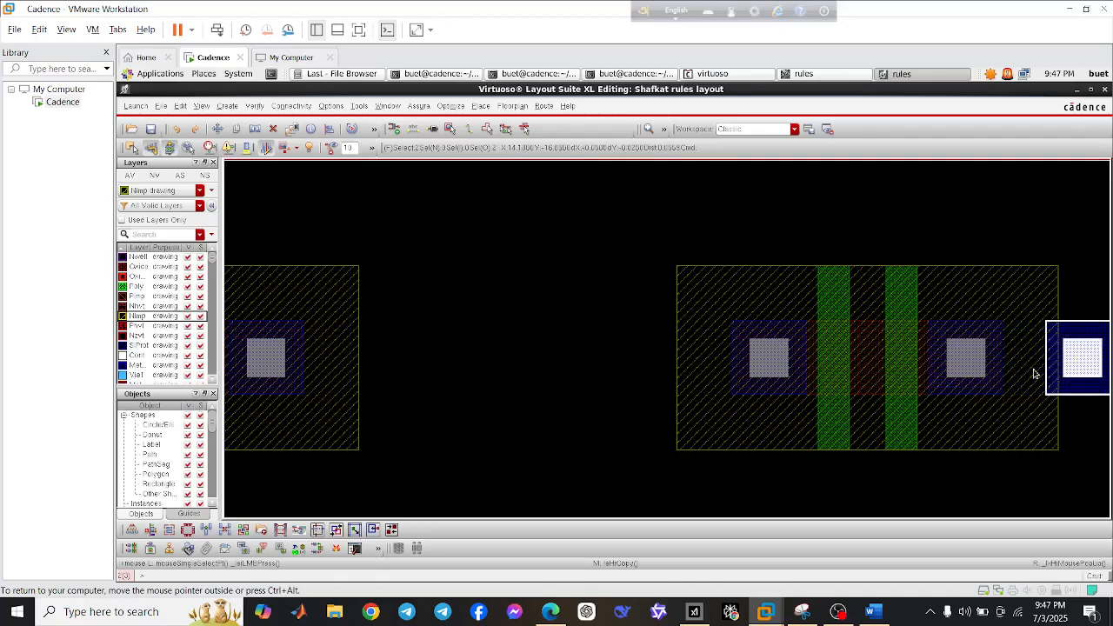
click(926, 231)
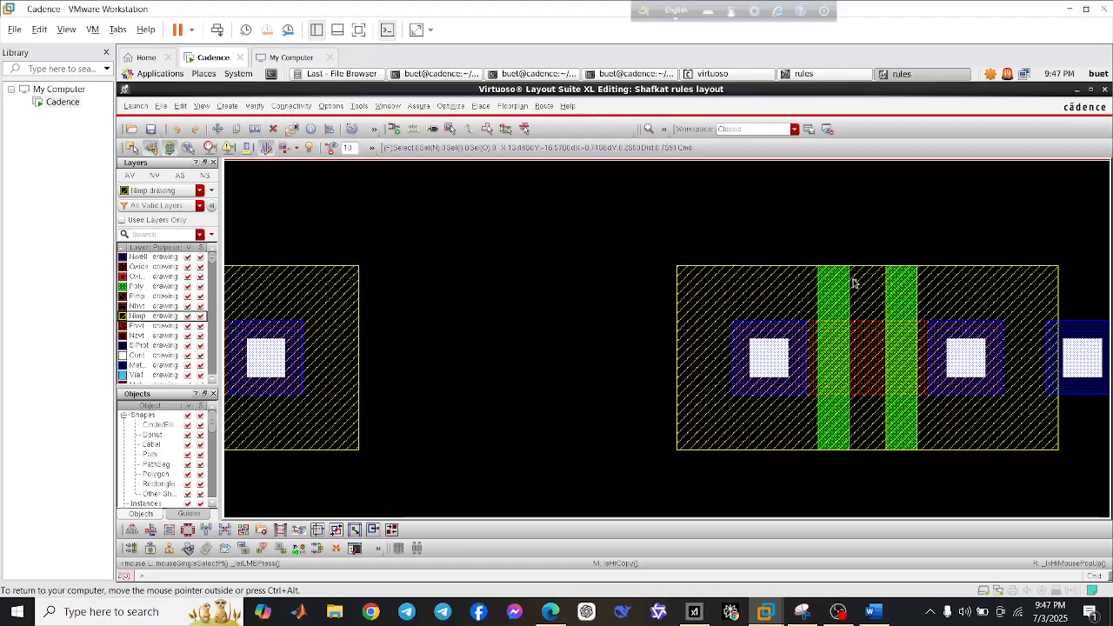
Copy the duplicated pair's right Poly gate and contact onto its left gate, placing the contact beside that gate
drag(878, 254, 1018, 458)
key(c)
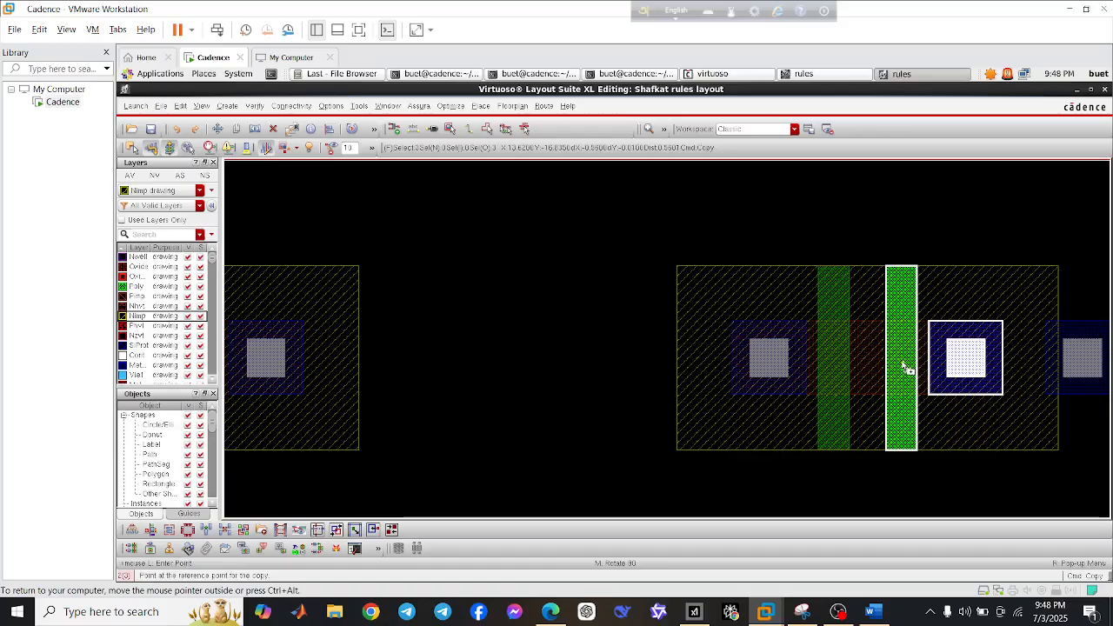
scroll(840, 361, up, 2)
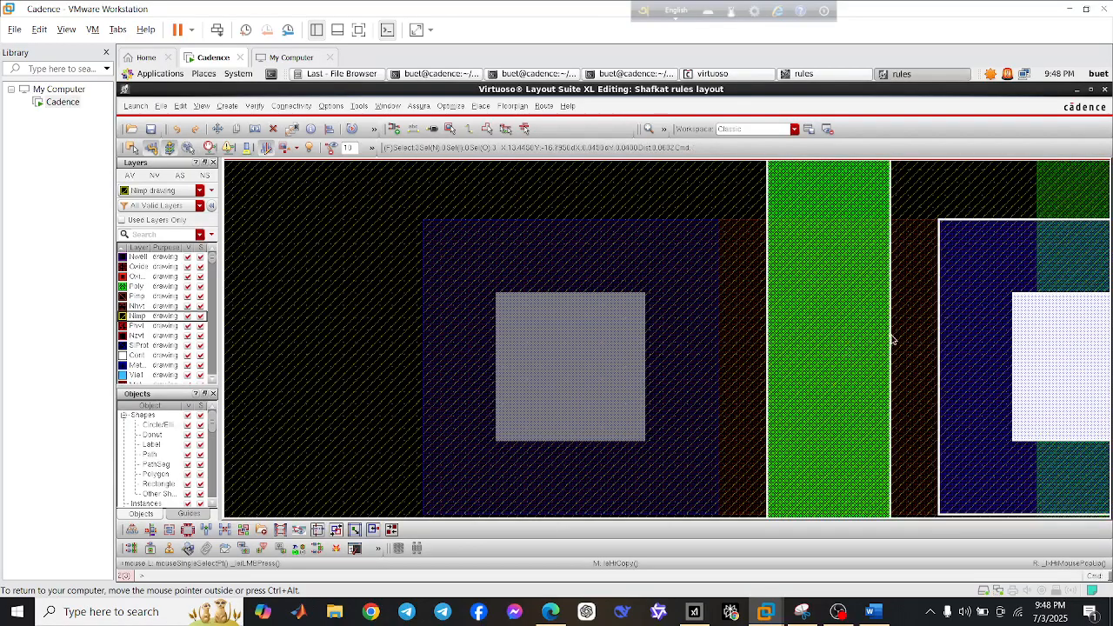
click(890, 339)
scroll(889, 338, down, 2)
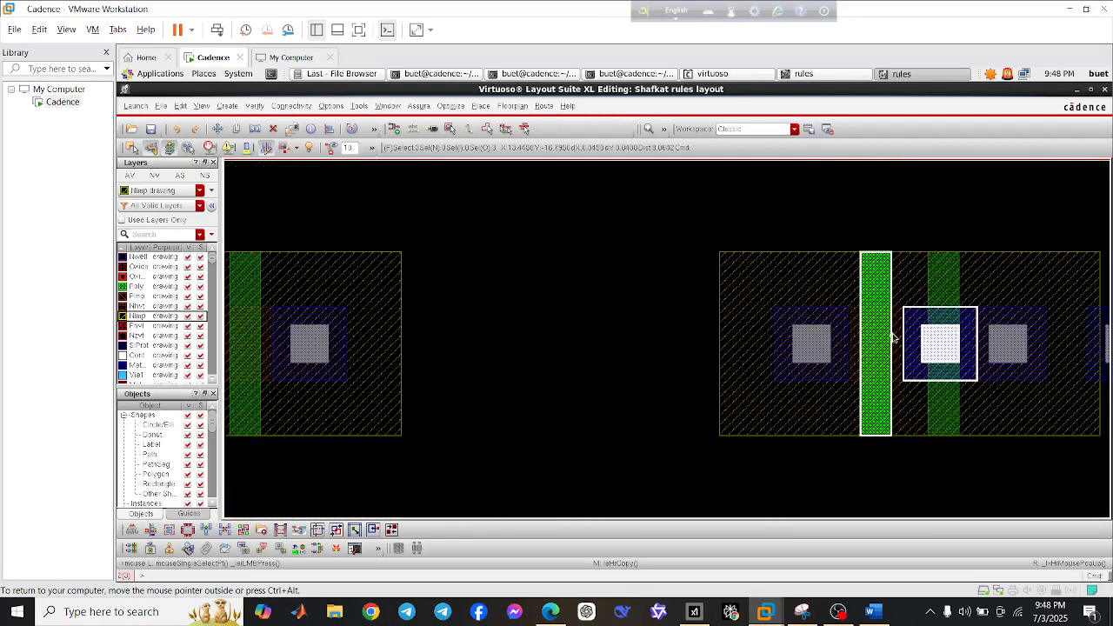
Delete the duplicated pair's original right Poly gate and right contact with its Metal1 square
click(943, 266)
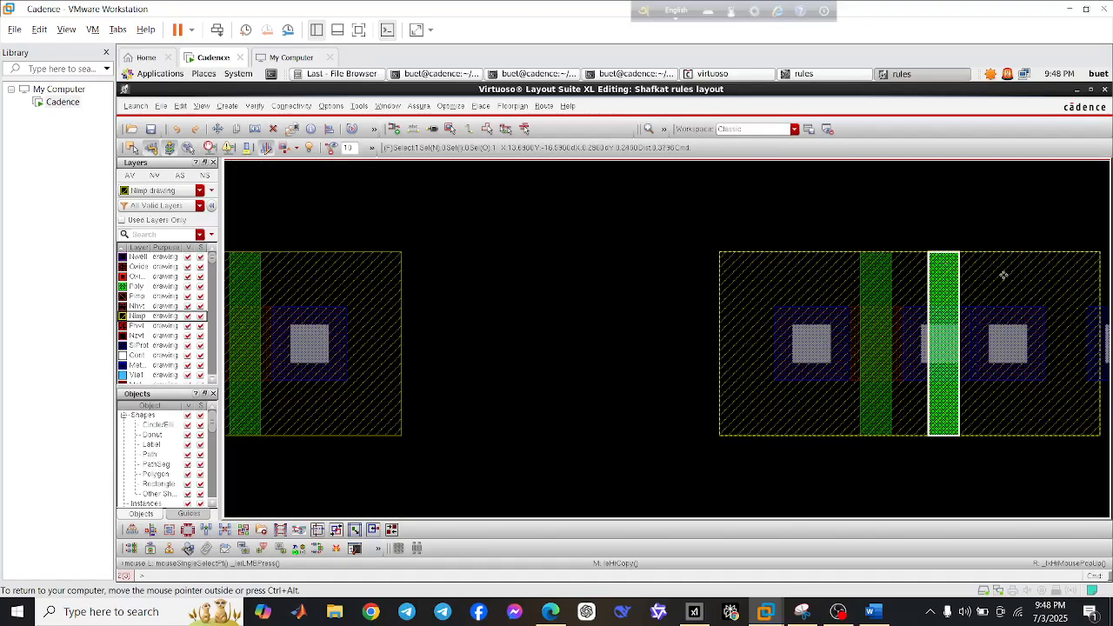
key(Delete)
click(1009, 334)
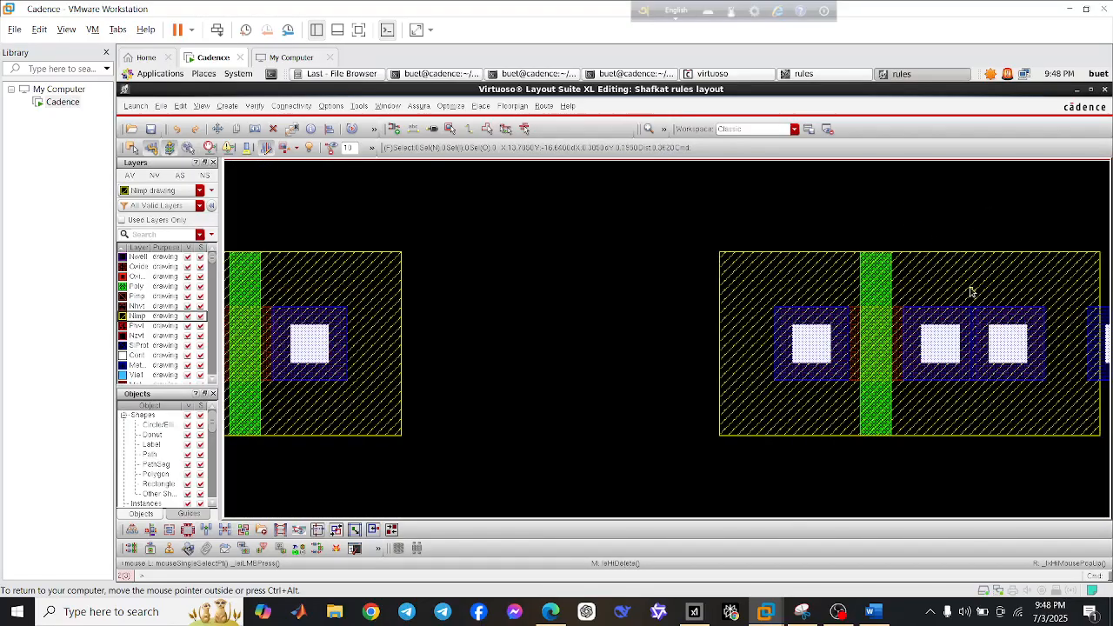
drag(969, 291, 1049, 390)
key(Delete)
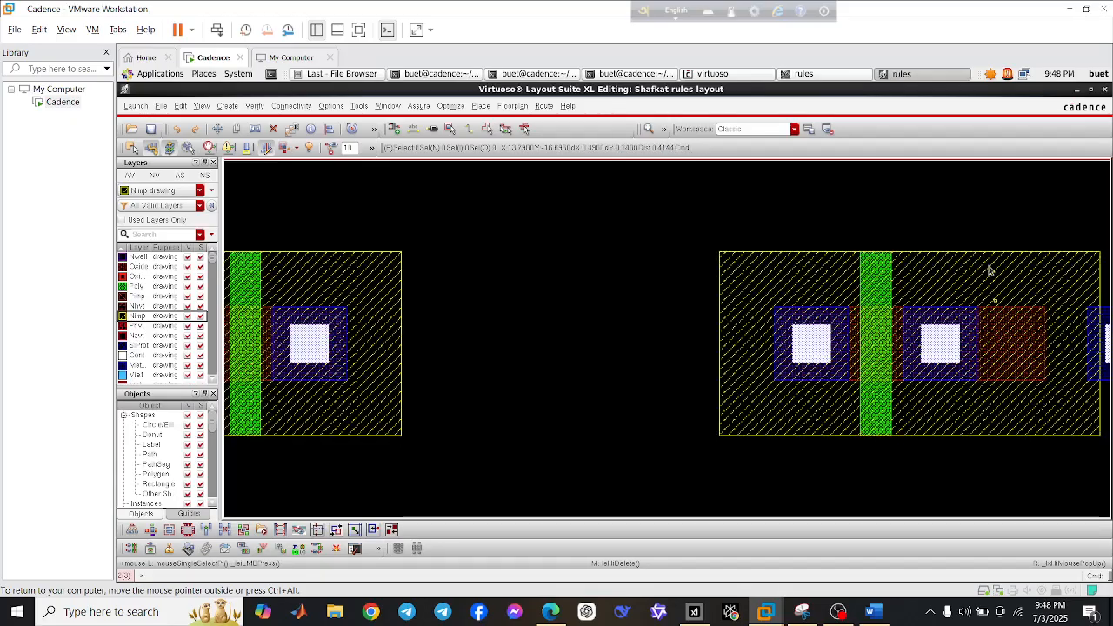
Copy the duplicated pair's Poly gate to the far side of the middle contact, keeping it level with the original gate
ctrl+scroll(996, 337, down, 1)
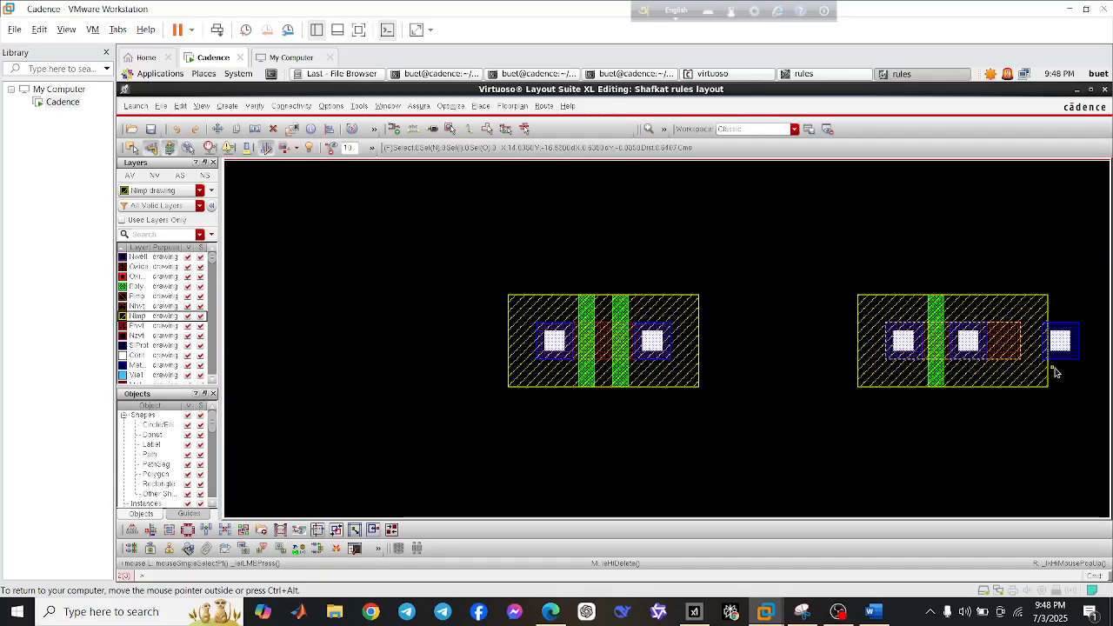
ctrl+scroll(1054, 372, up, 2)
ctrl+scroll(1074, 358, down, 2)
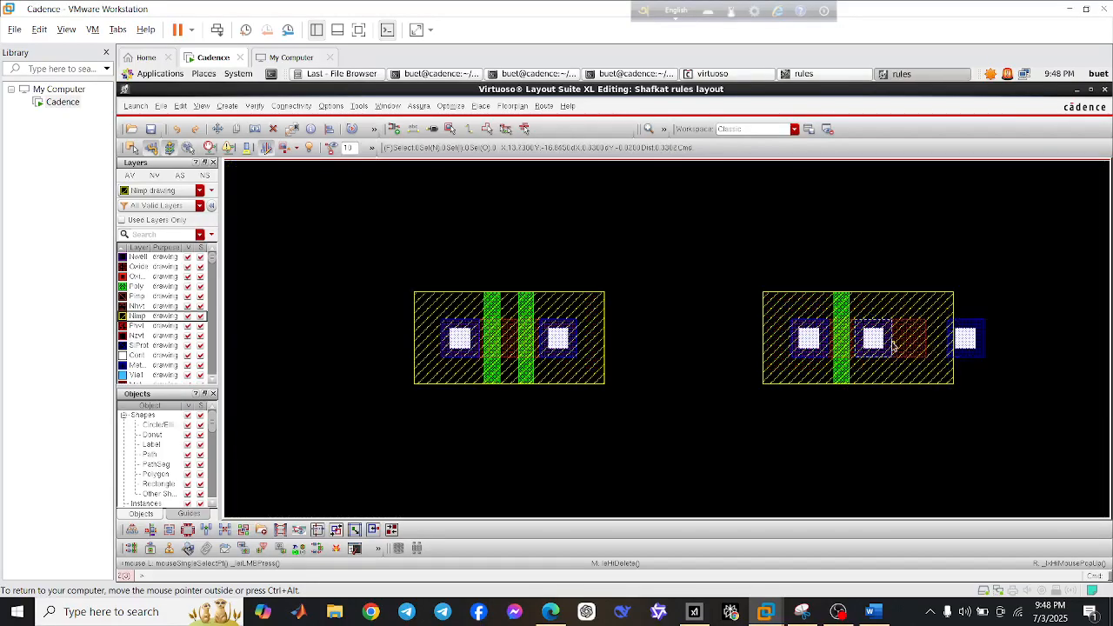
ctrl+scroll(817, 281, up, 1)
click(804, 264)
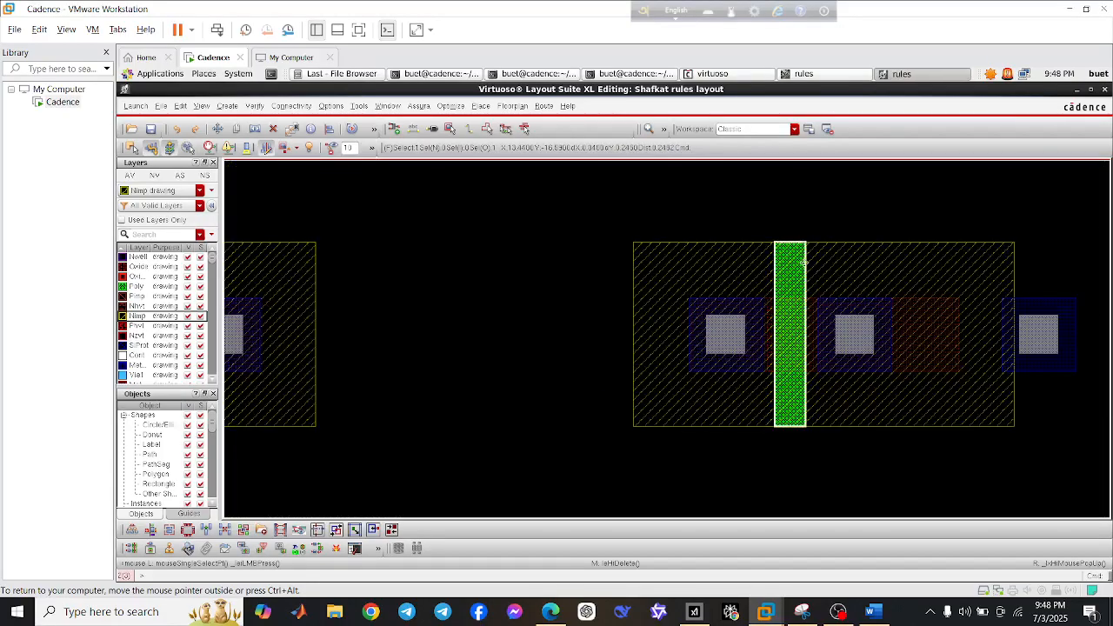
key(c)
ctrl+scroll(922, 284, up, 2)
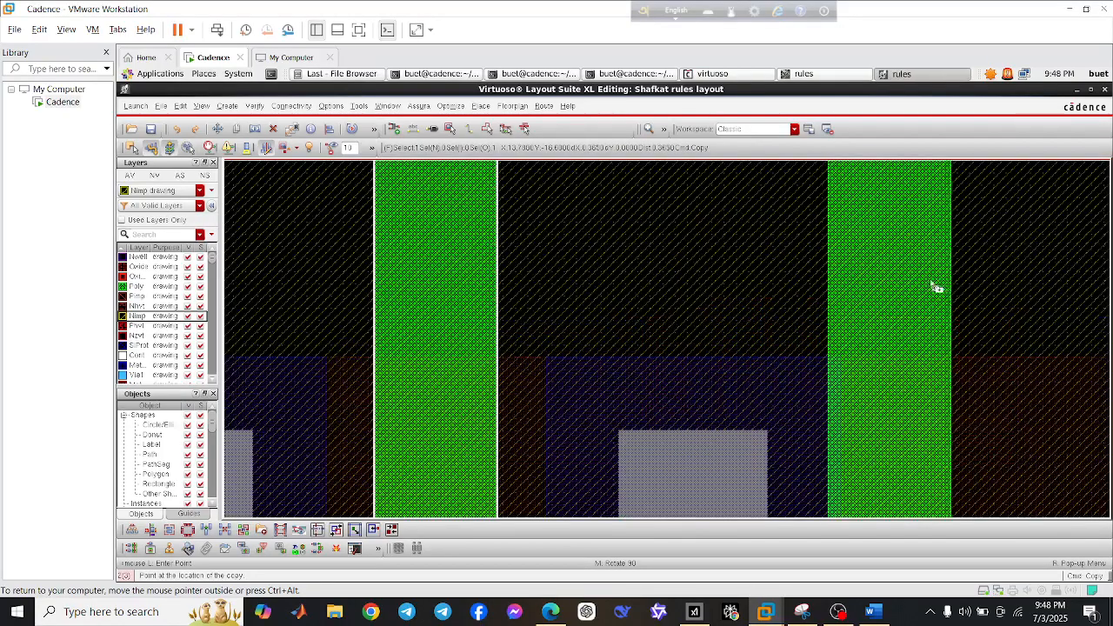
ctrl+scroll(939, 290, down, 1)
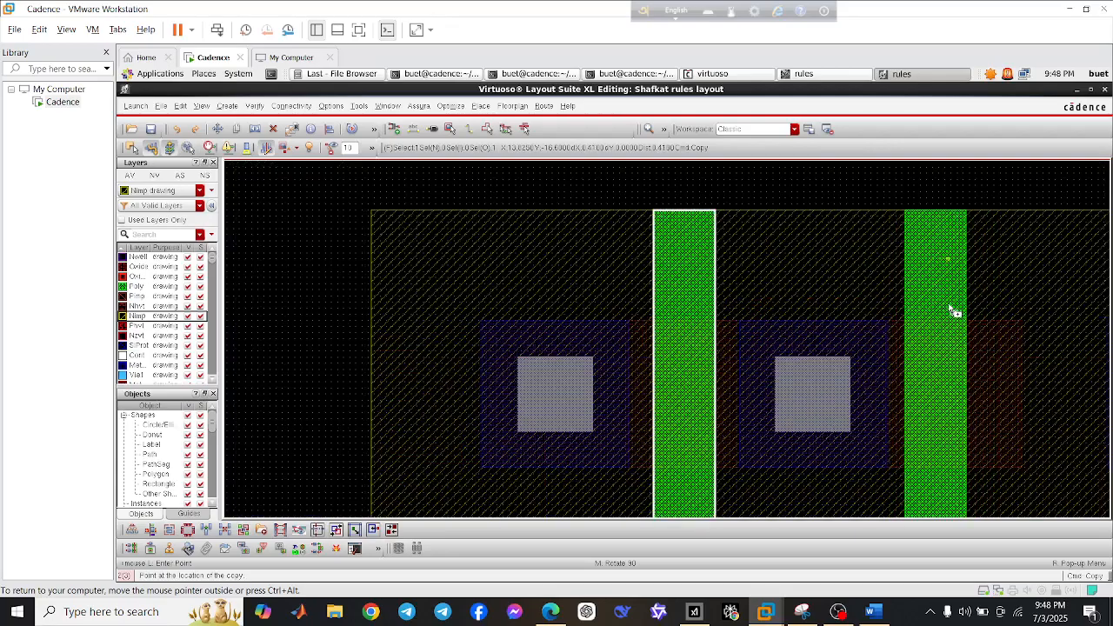
ctrl+scroll(954, 311, up, 1)
click(949, 315)
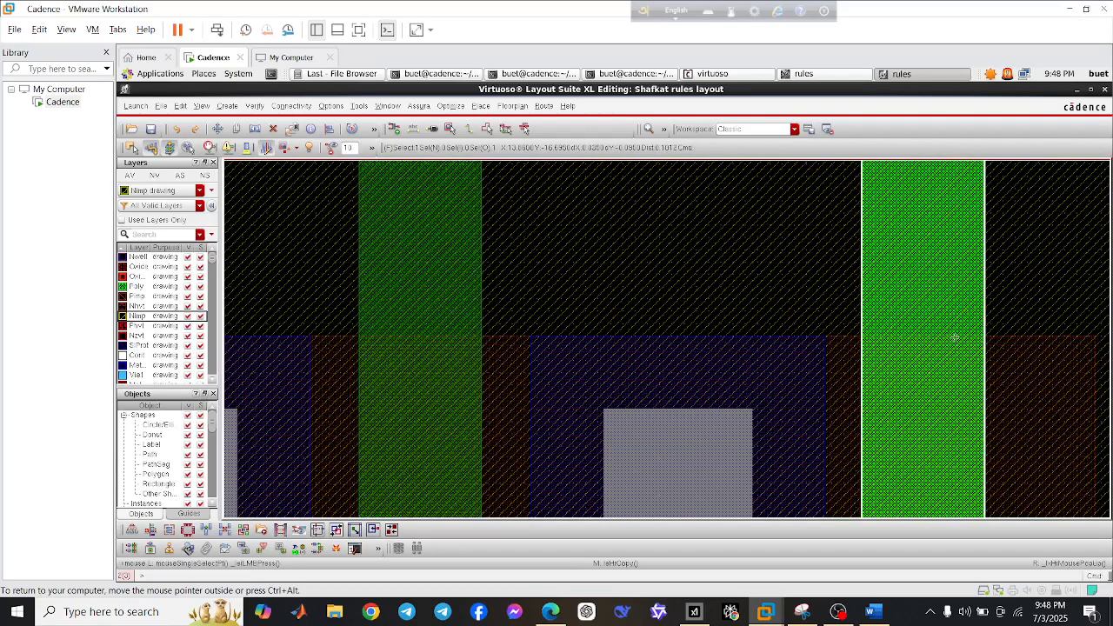
key(f)
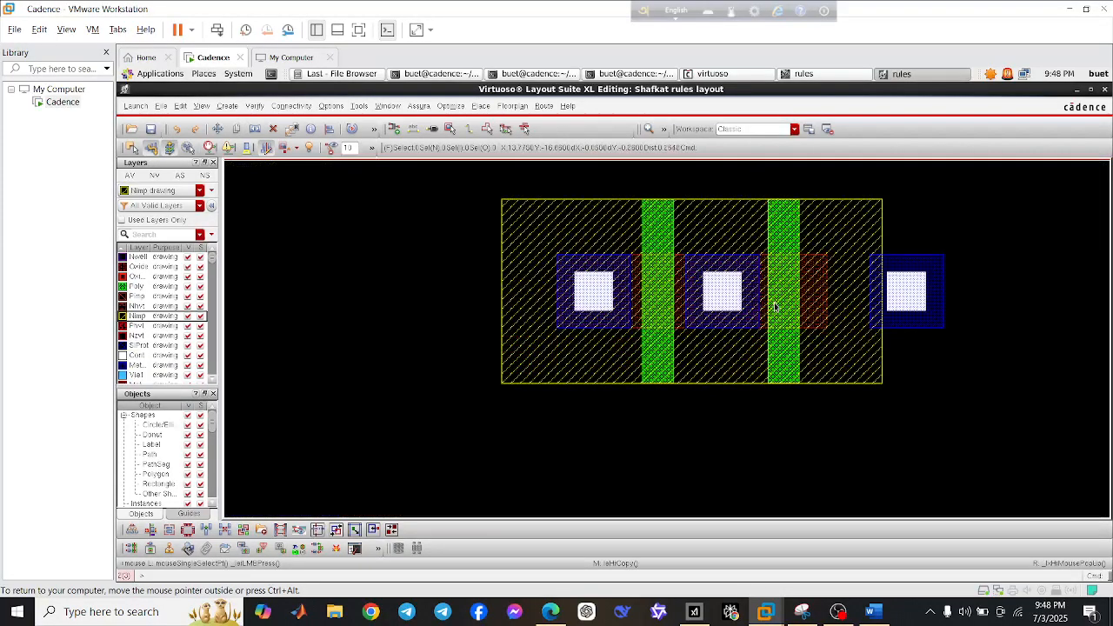
Measure the gap between the middle contact's Metal1 edge and the new Poly gate with the ruler
key(k)
ctrl+scroll(765, 297, up, 3)
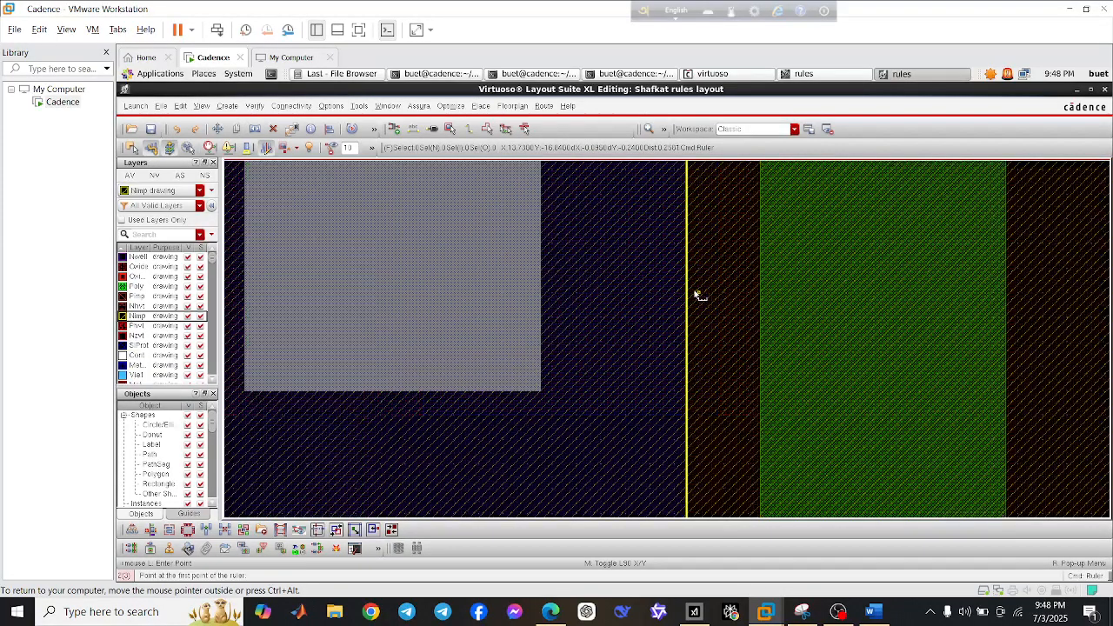
click(687, 293)
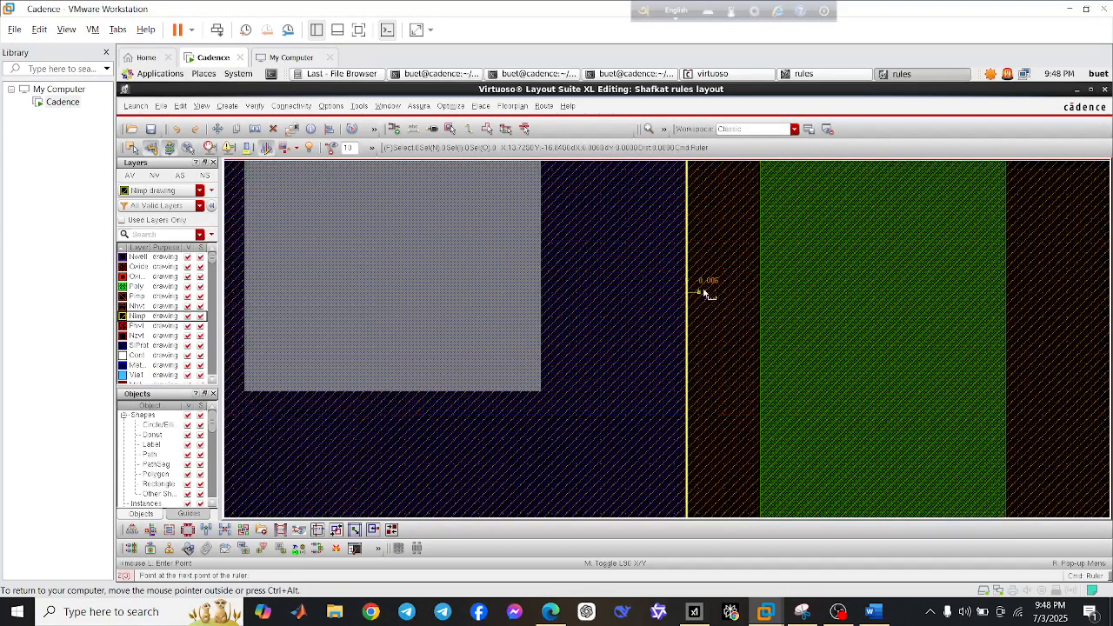
click(784, 293)
ctrl+scroll(822, 300, down, 3)
ctrl+scroll(827, 293, down, 1)
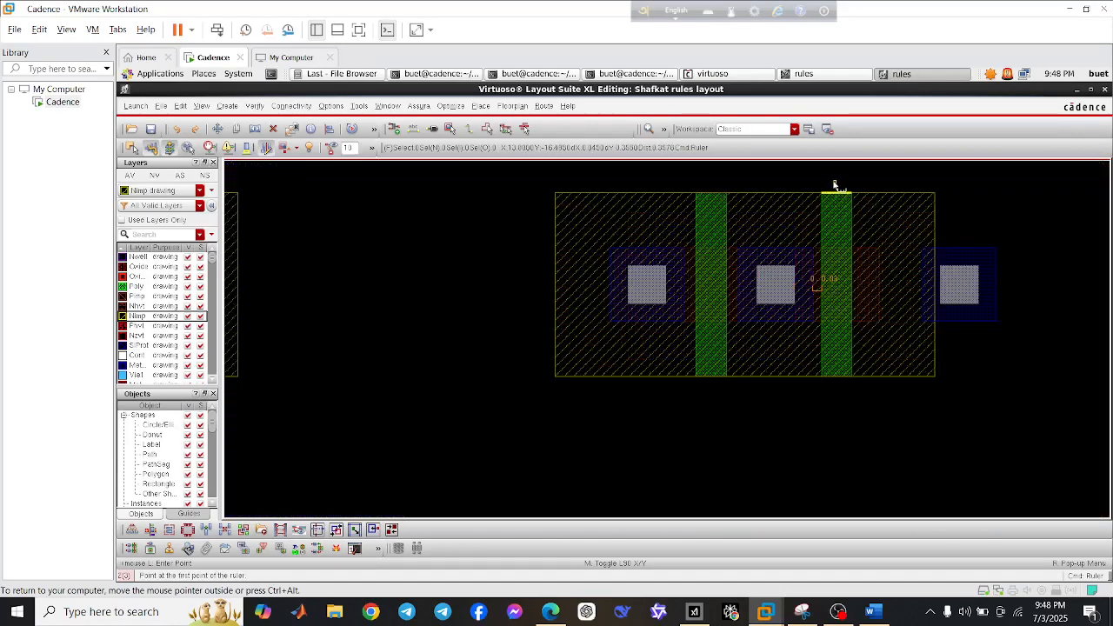
Shift the new Poly gate to 0.04 from the middle Metal1 square and check the spacing with the ruler
ctrl+scroll(836, 260, up, 3)
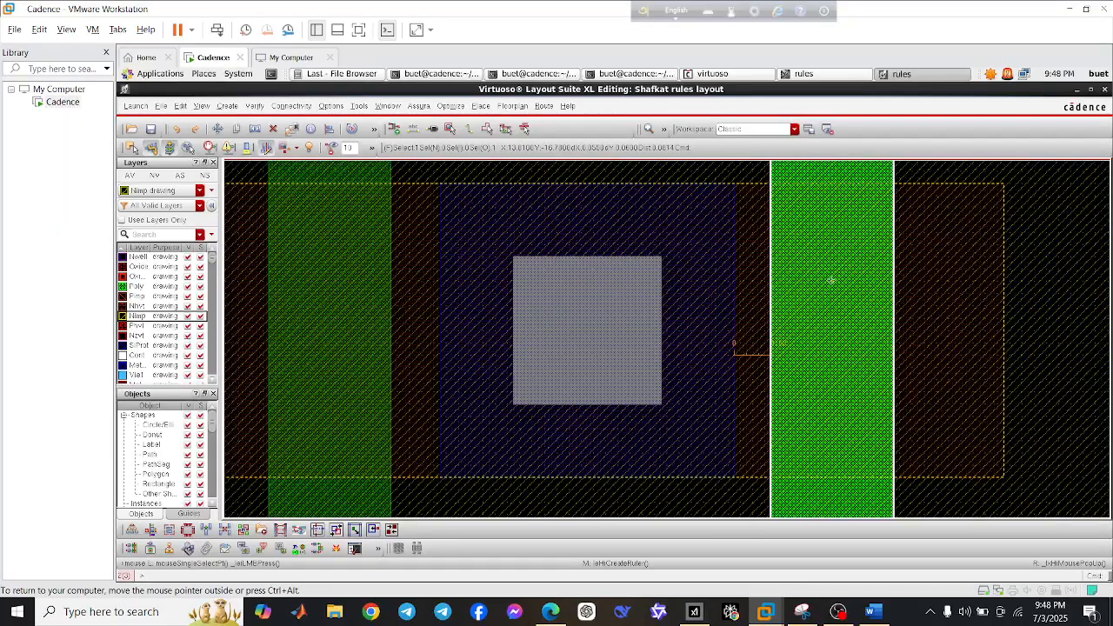
ctrl+scroll(813, 280, down, 3)
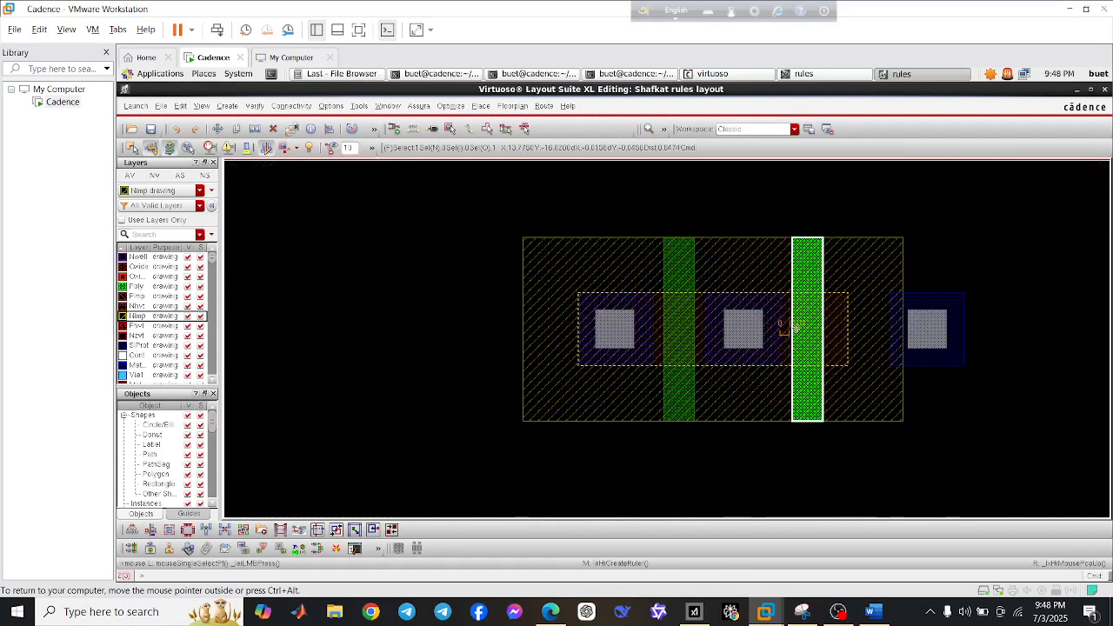
ctrl+scroll(795, 328, up, 5)
ctrl+scroll(761, 367, up, 3)
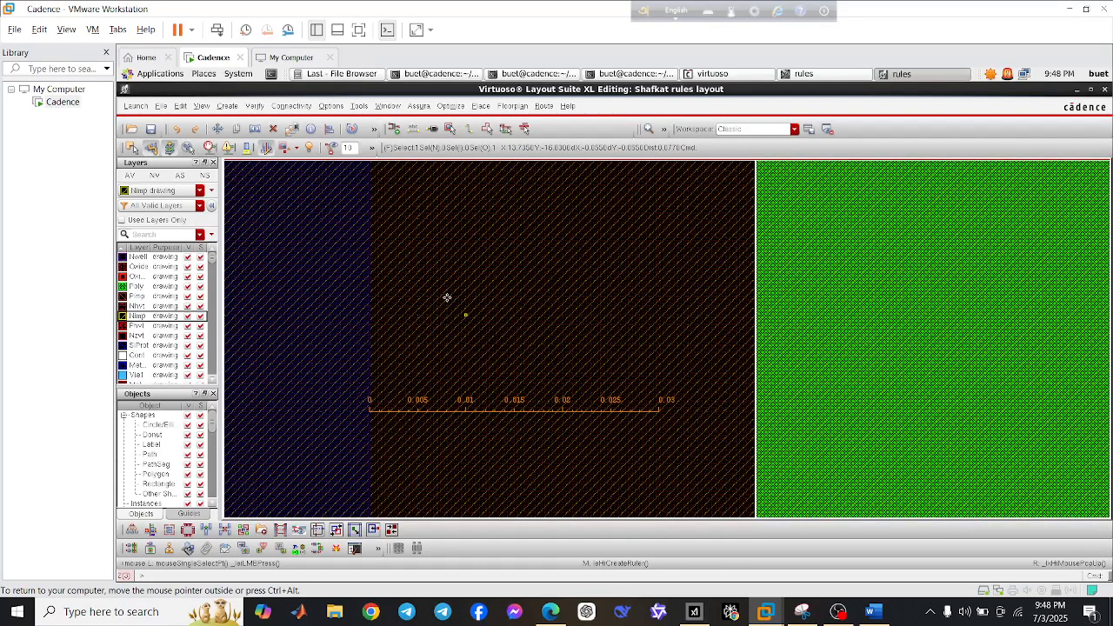
key(k)
click(373, 288)
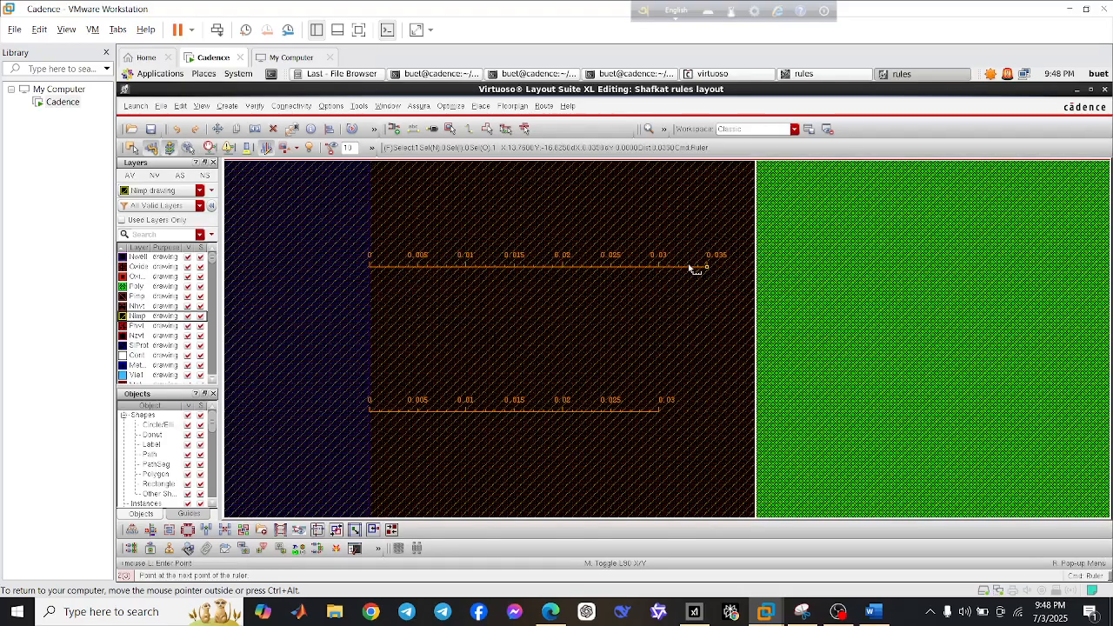
ctrl+scroll(753, 269, up, 3)
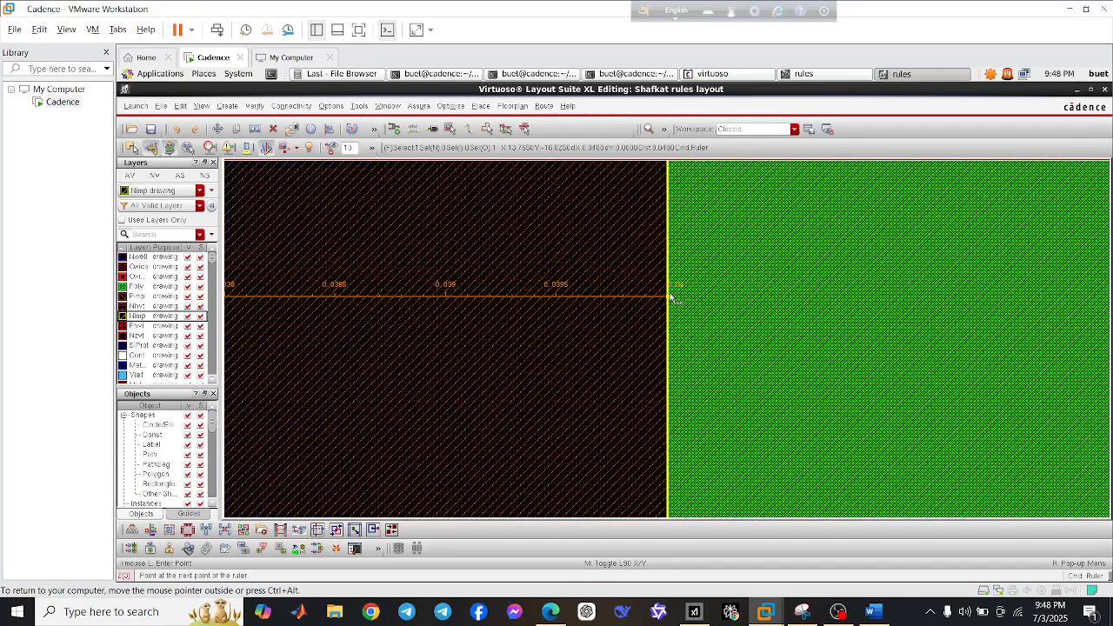
ctrl+scroll(671, 298, down, 5)
key(Escape)
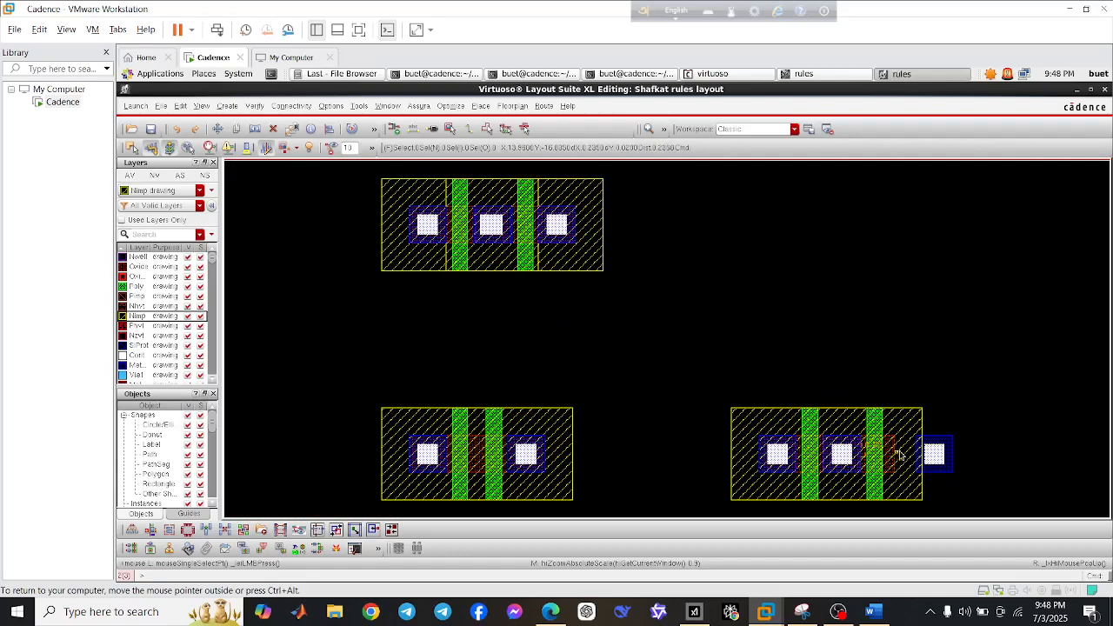
Stretch the duplicated pair's Nimp beyond the right contact and its Oxide to that contact's outer Metal1 edge
ctrl+scroll(893, 452, down, 4)
ctrl+scroll(889, 448, up, 8)
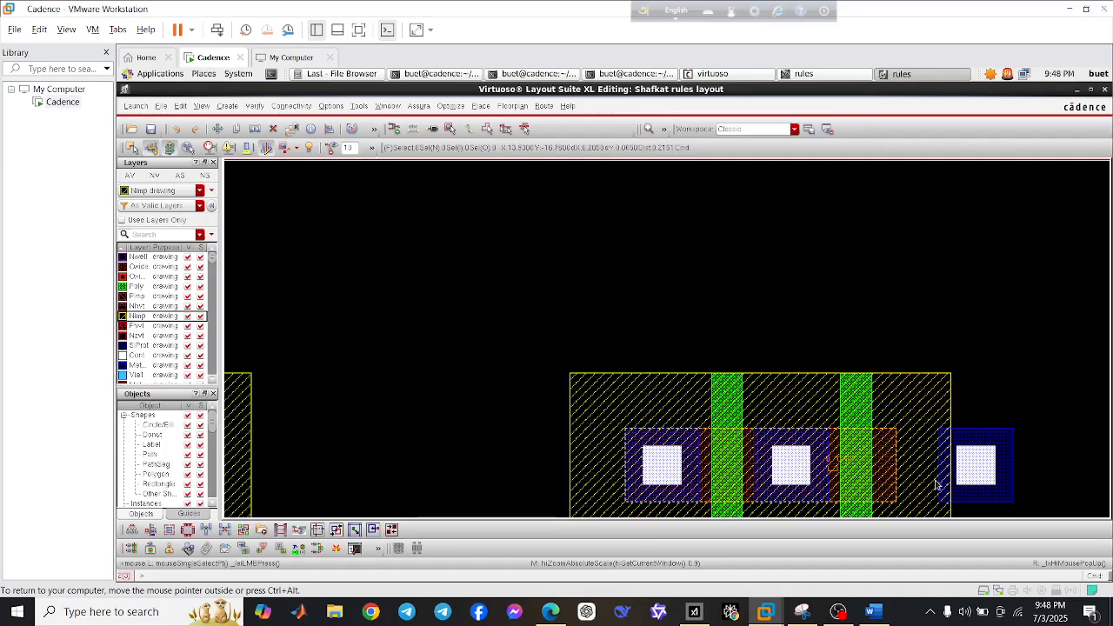
key(s)
drag(952, 413, 1091, 417)
drag(896, 452, 1018, 461)
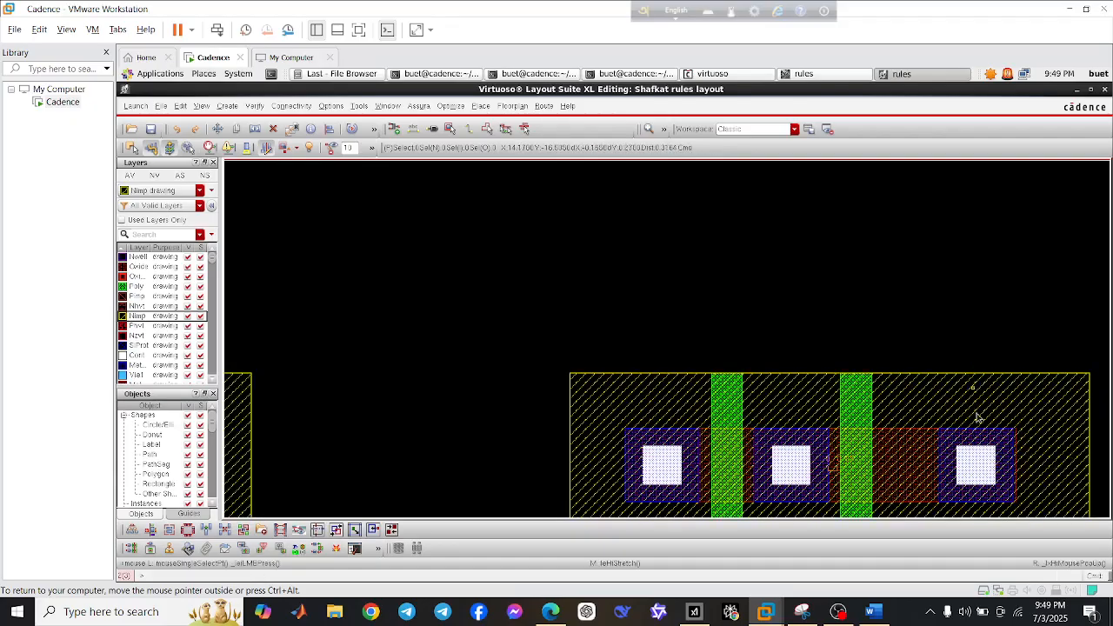
Move the right contact with its Metal1 square inward, close beside the right Poly gate
click(967, 458)
key(m)
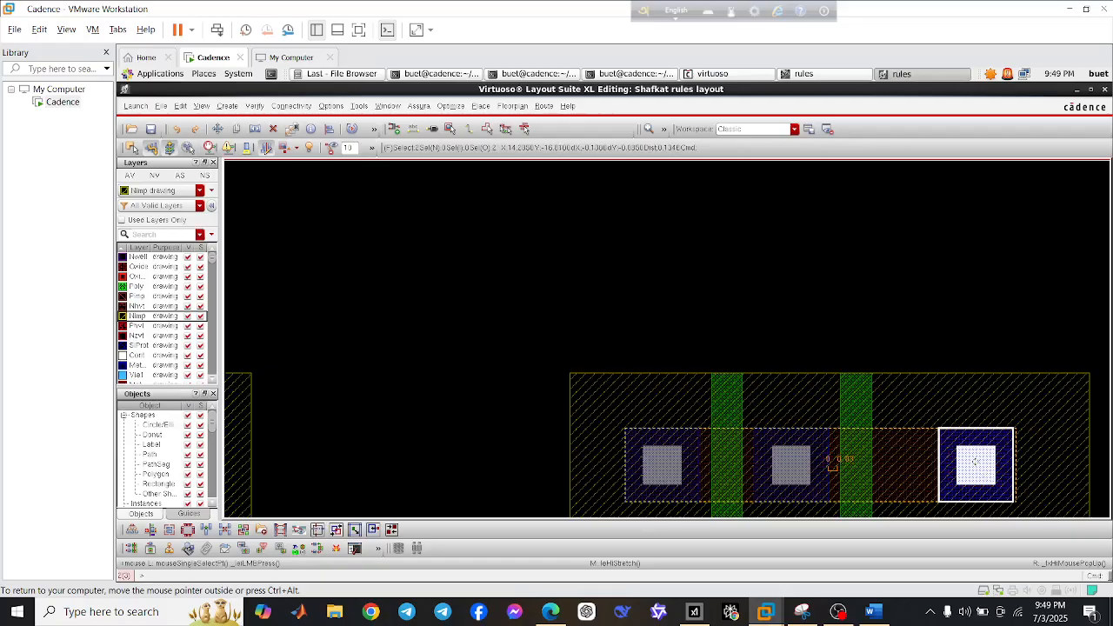
click(898, 461)
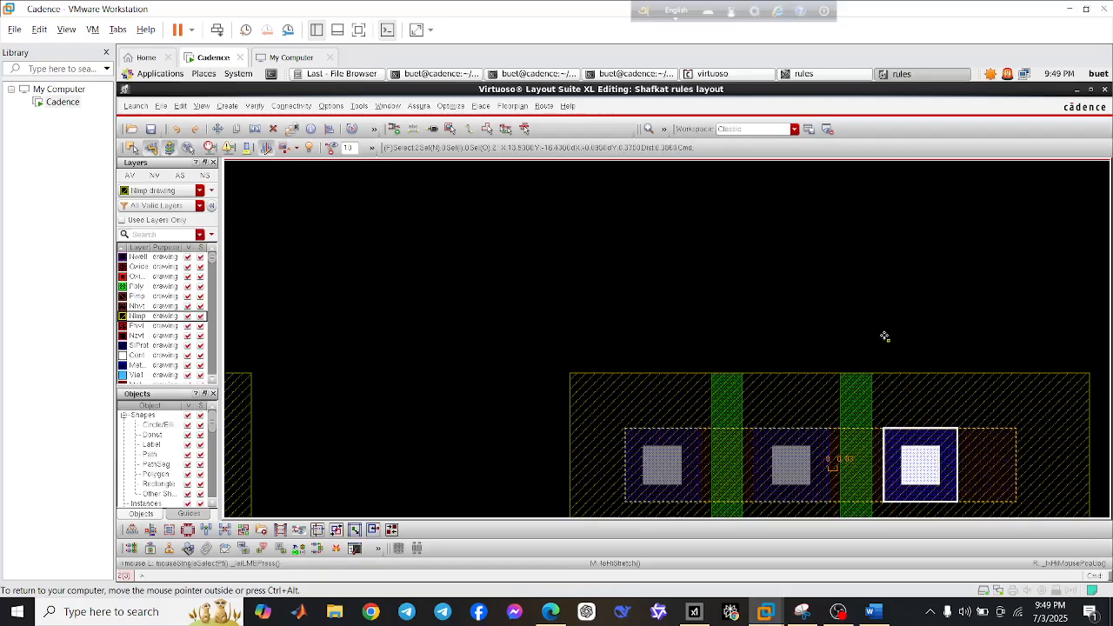
Measure the gap between the right Poly gate and the right contact's Metal1 square
ctrl+scroll(869, 468, up, 5)
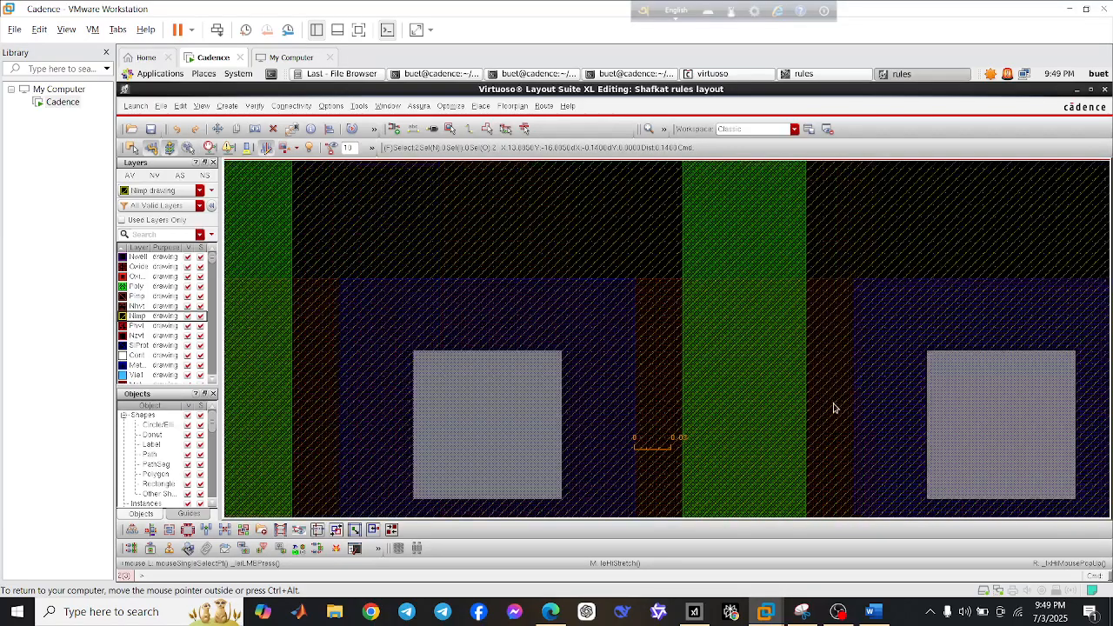
key(k)
click(807, 401)
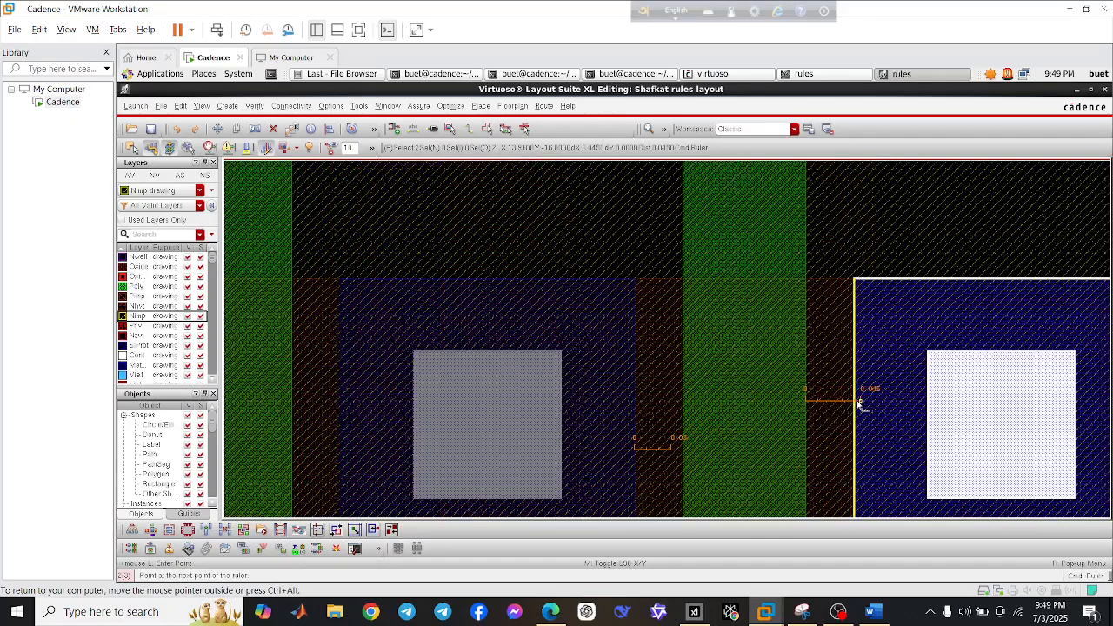
ctrl+scroll(861, 402, up, 4)
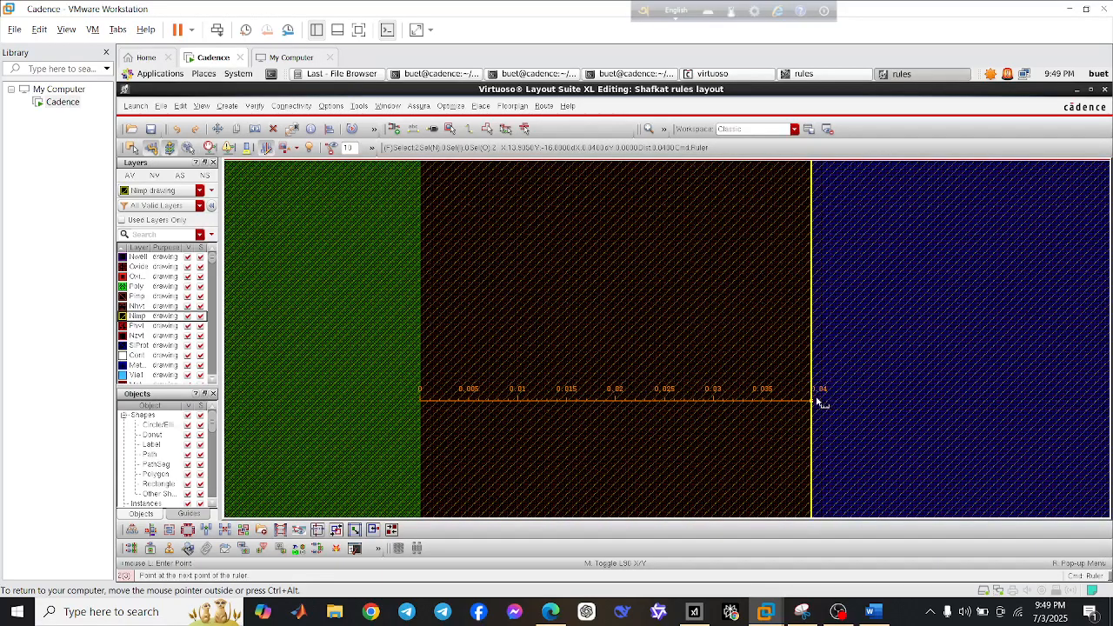
click(818, 400)
key(f)
key(Escape)
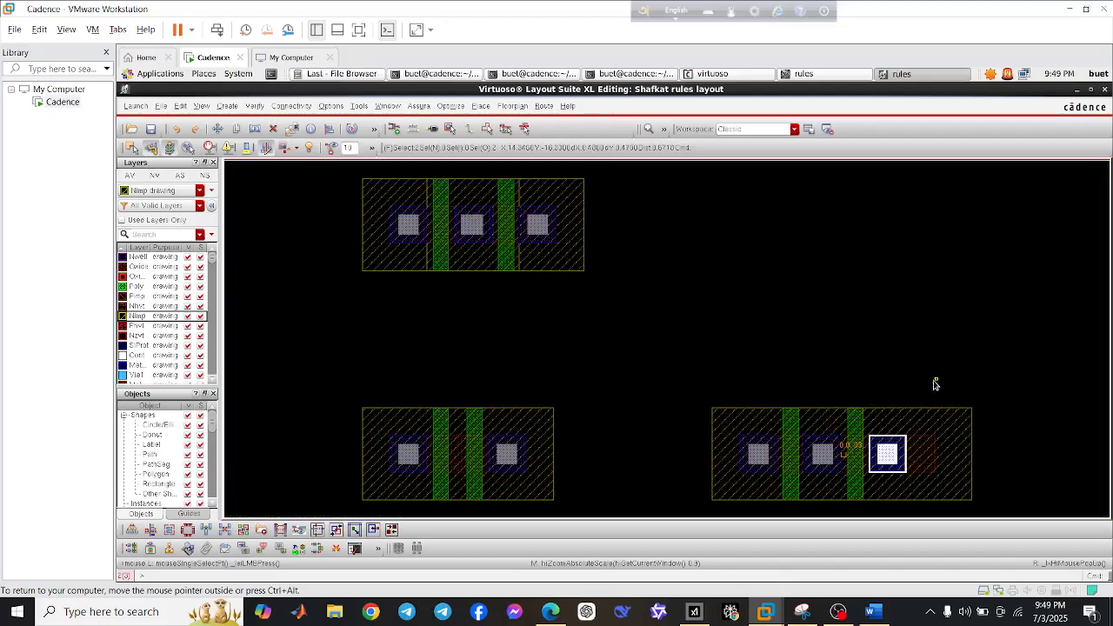
Stretch the Oxide's right edge back until it lines up with the right contact's outer Metal1 edge
ctrl+scroll(922, 452, up, 2)
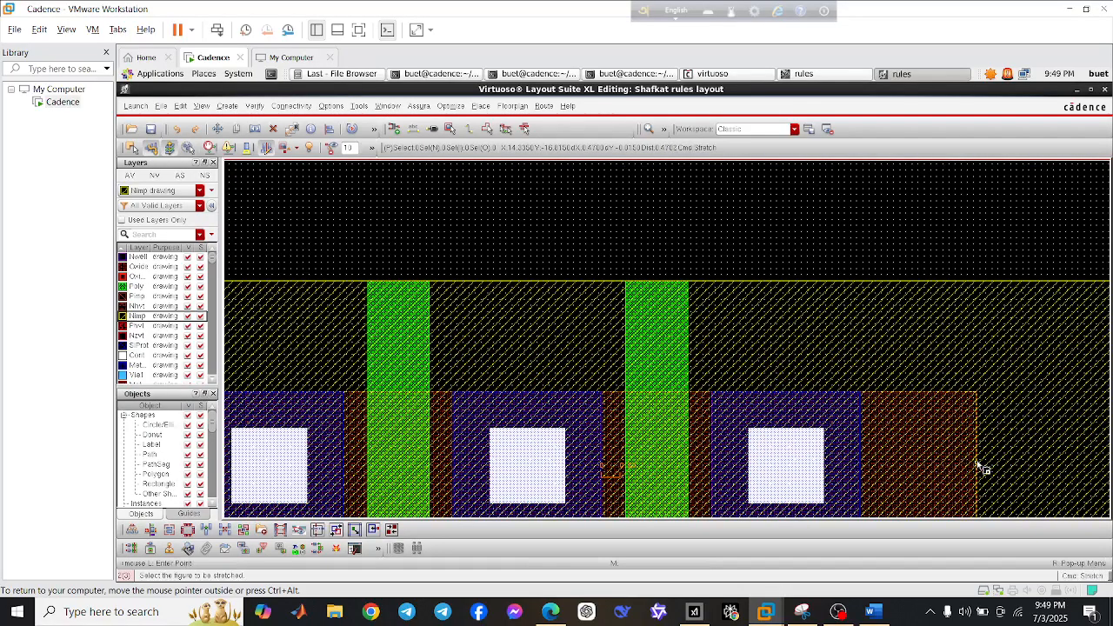
key(s)
click(869, 452)
click(956, 449)
click(981, 435)
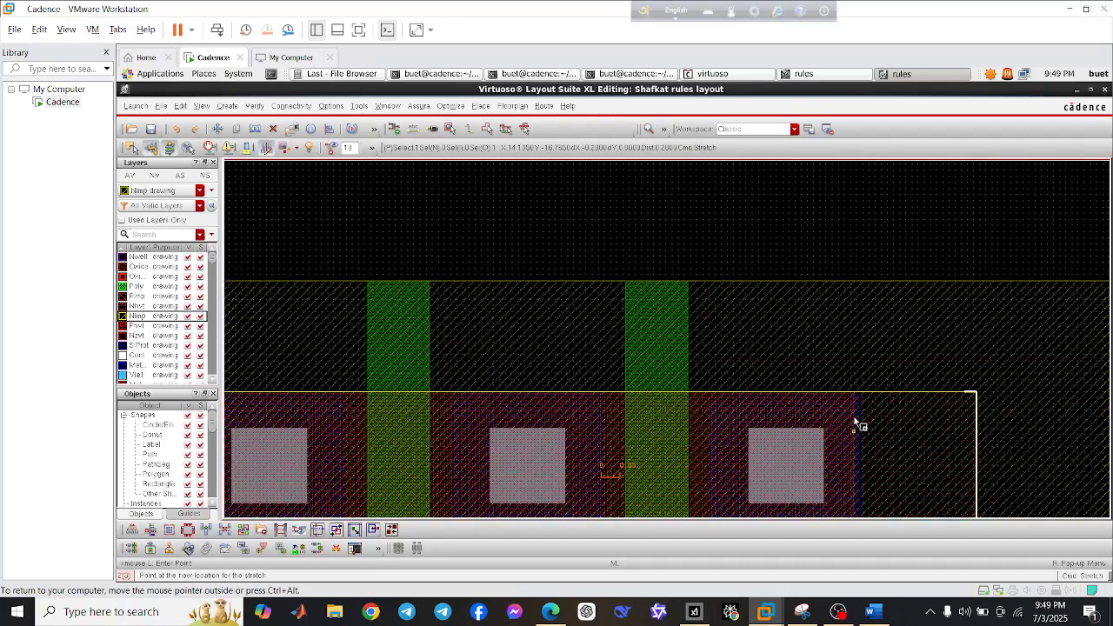
click(859, 427)
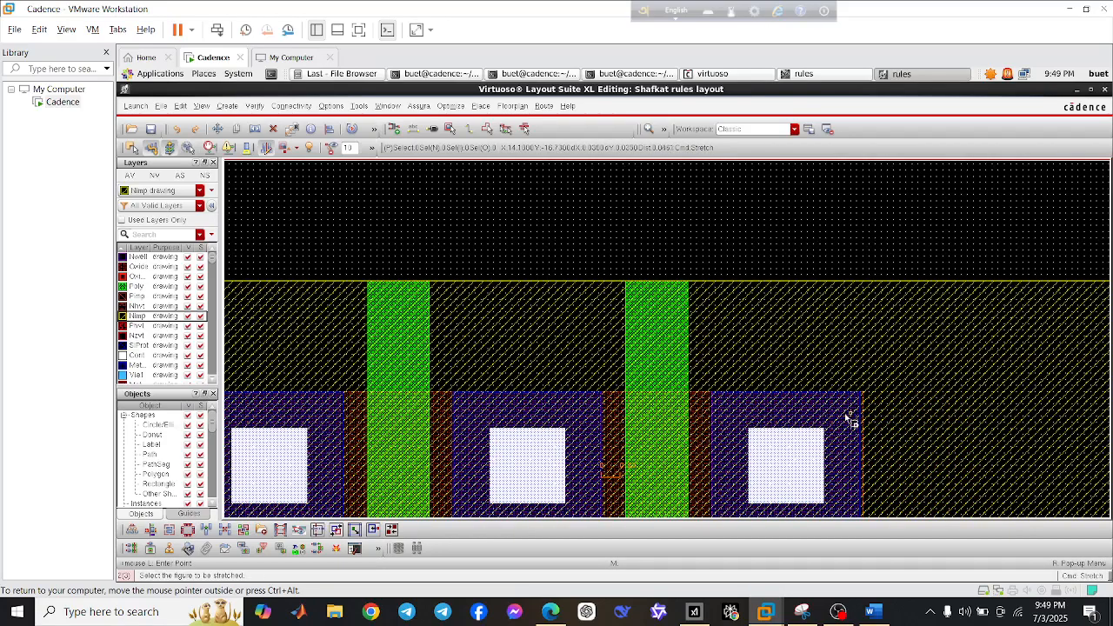
ctrl+scroll(859, 410, up, 2)
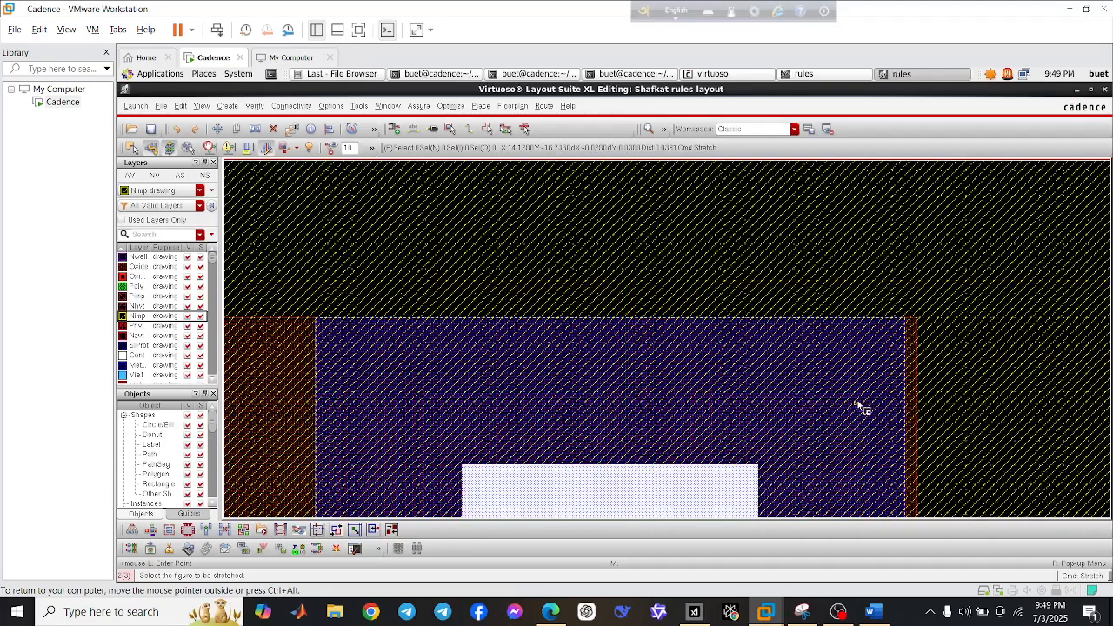
click(910, 408)
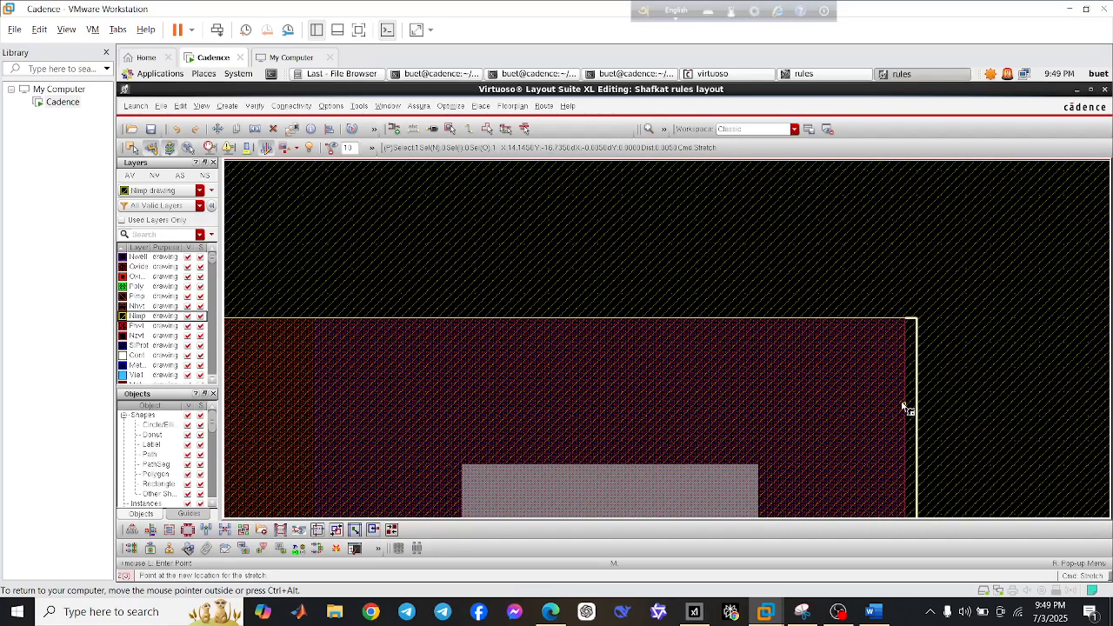
click(904, 408)
ctrl+scroll(909, 402, down, 3)
key(Escape)
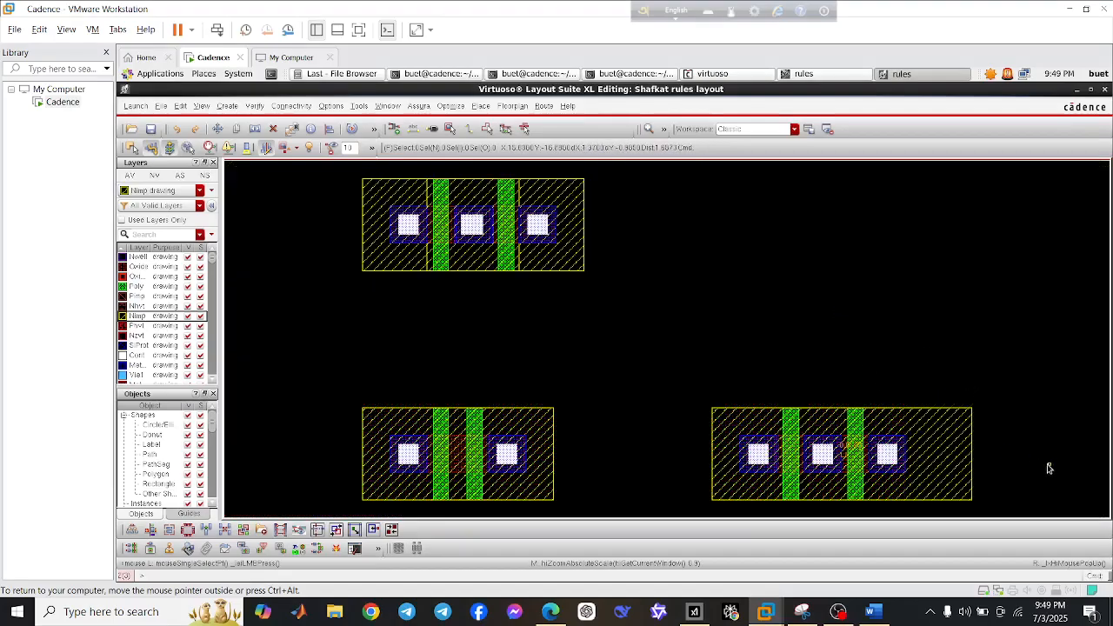
Place a 0.18 horizontal ruler from the right contact's outer Metal1 edge into the Nimp
ctrl+scroll(922, 454, up, 2)
ctrl+scroll(890, 455, up, 2)
ctrl+scroll(887, 455, down, 2)
key(k)
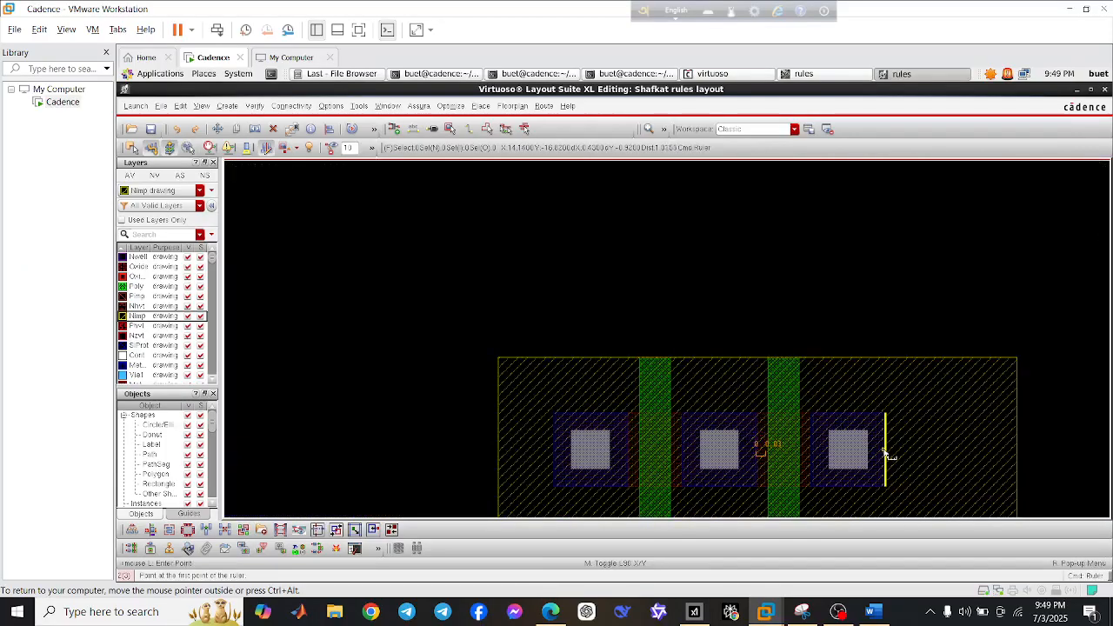
click(885, 449)
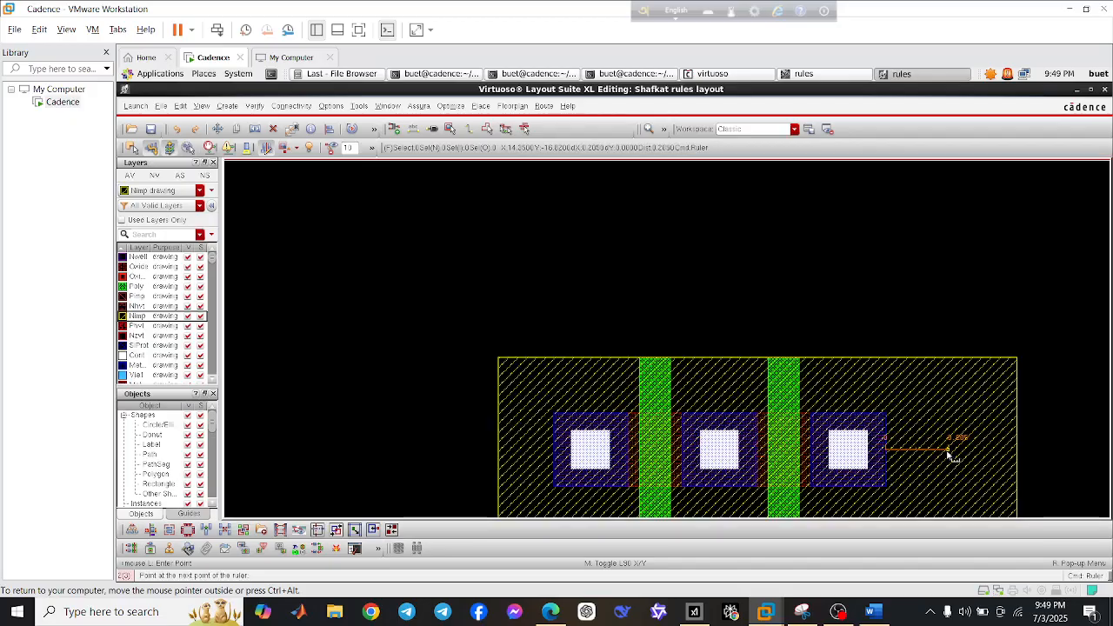
ctrl+scroll(948, 452, up, 1)
ctrl+scroll(925, 449, up, 1)
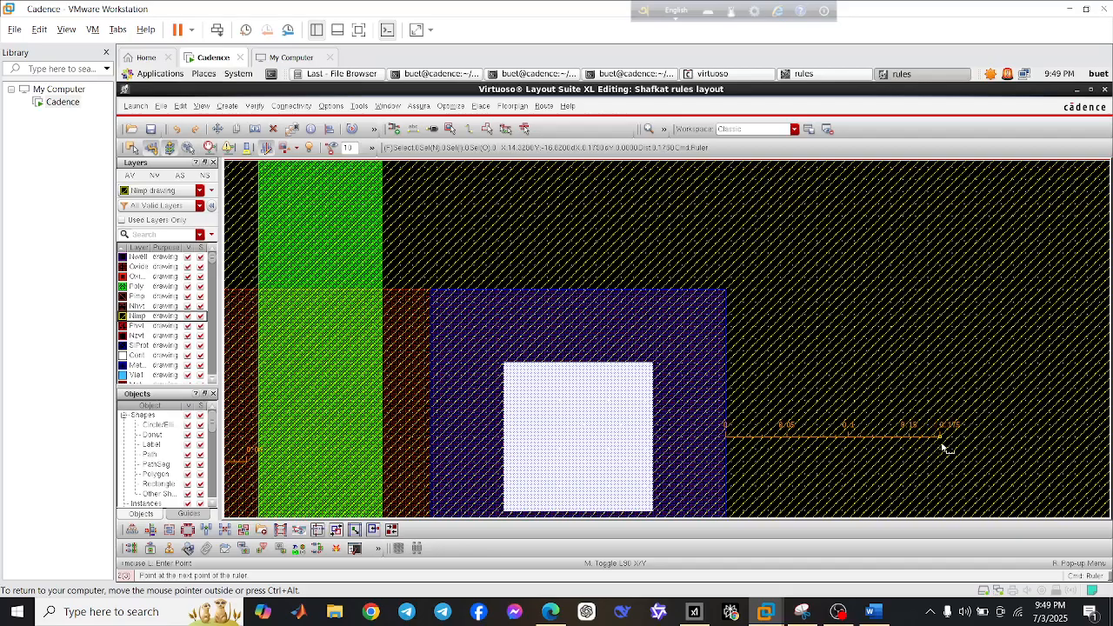
click(993, 426)
ctrl+scroll(996, 426, down, 2)
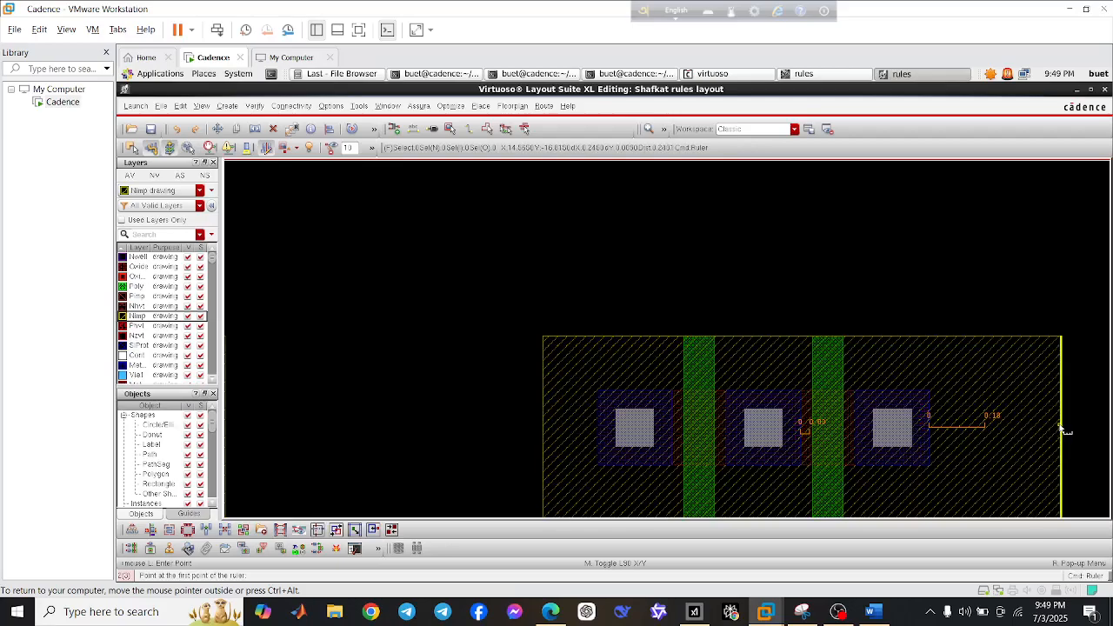
Stretch the Nimp's right edge inward until it lines up with the end of the 0.18 ruler
key(s)
click(1062, 428)
ctrl+scroll(989, 426, up, 2)
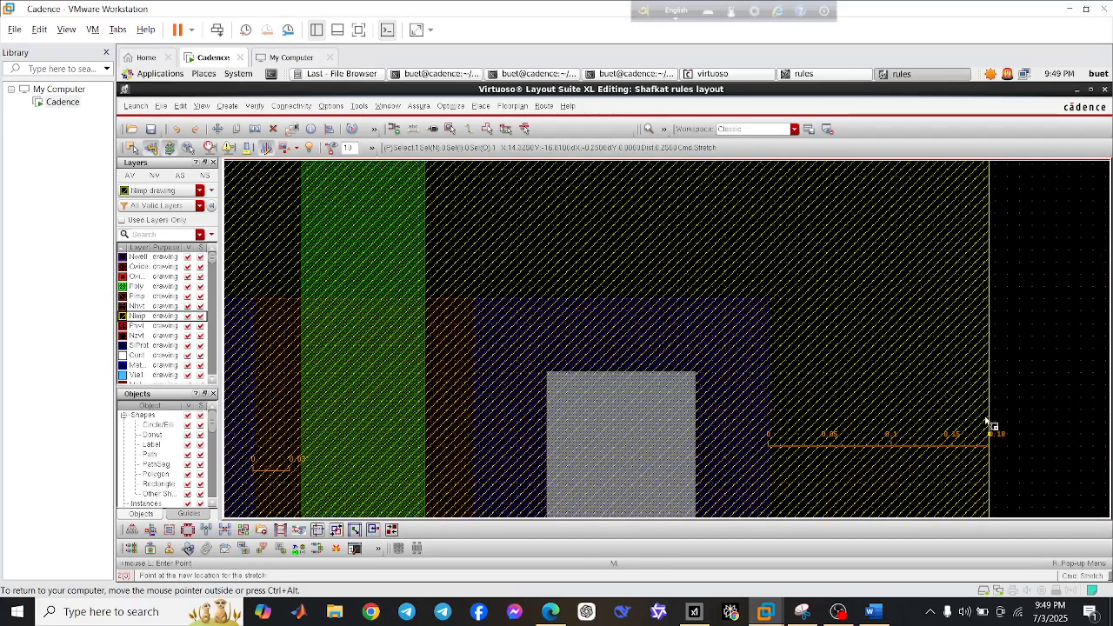
click(1033, 419)
ctrl+scroll(1037, 416, down, 2)
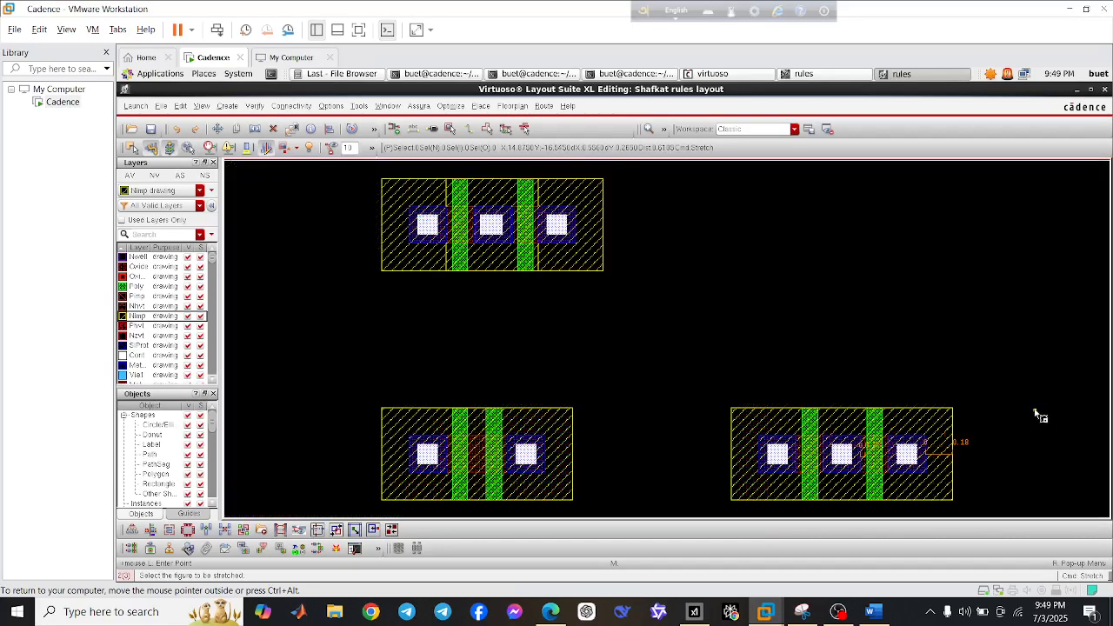
drag(689, 384, 1014, 521)
click(929, 434)
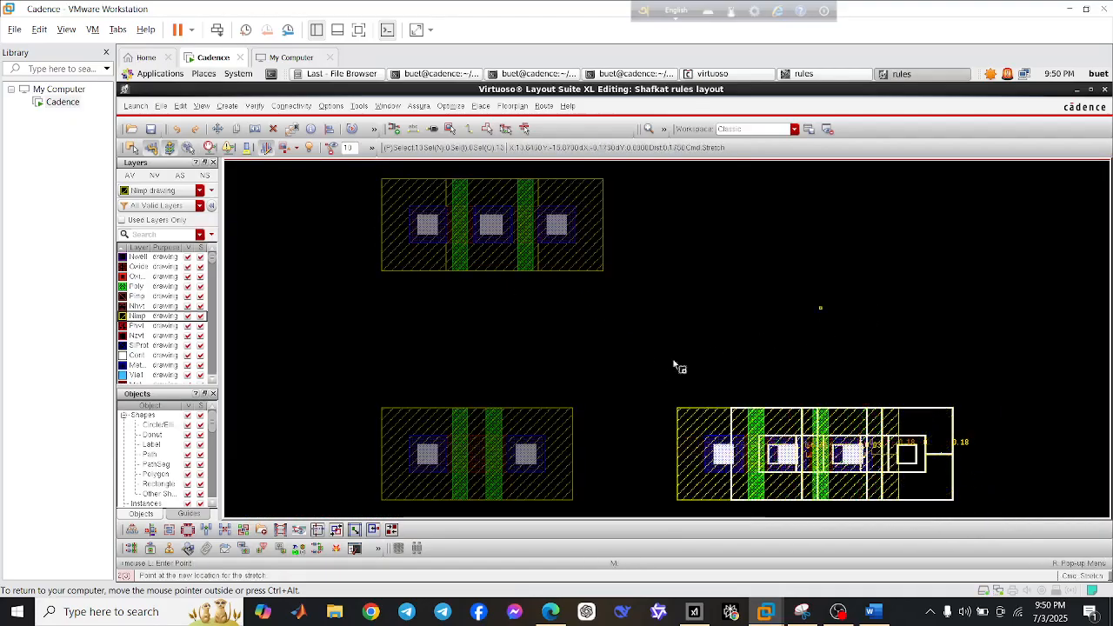
click(581, 426)
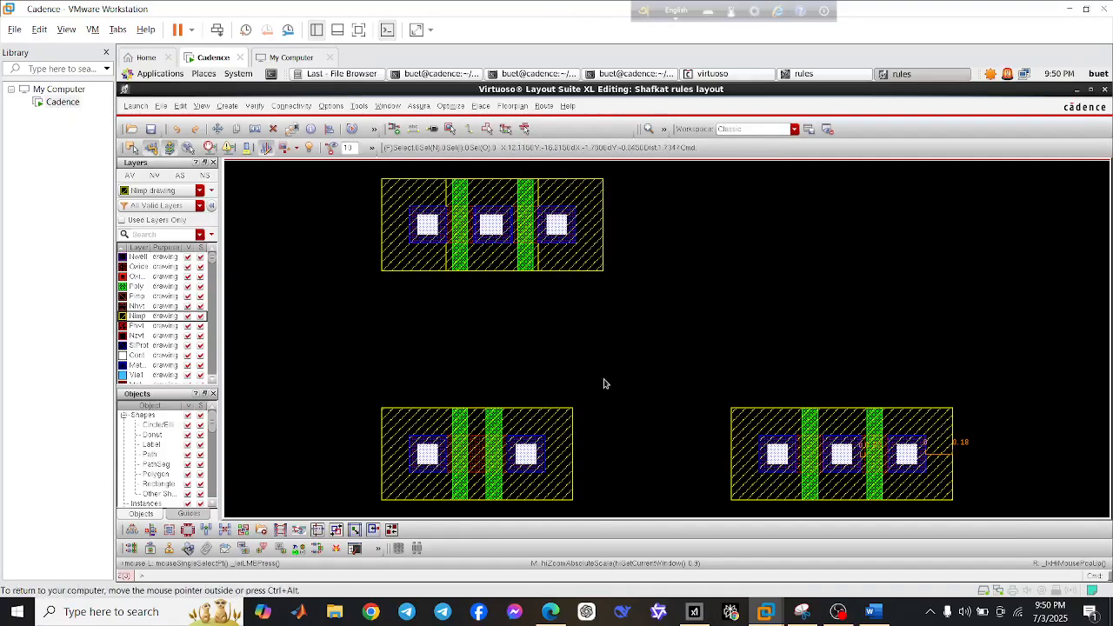
Examine how the nmos transistors are connected in the rules schematic and return to the rules layout
click(802, 75)
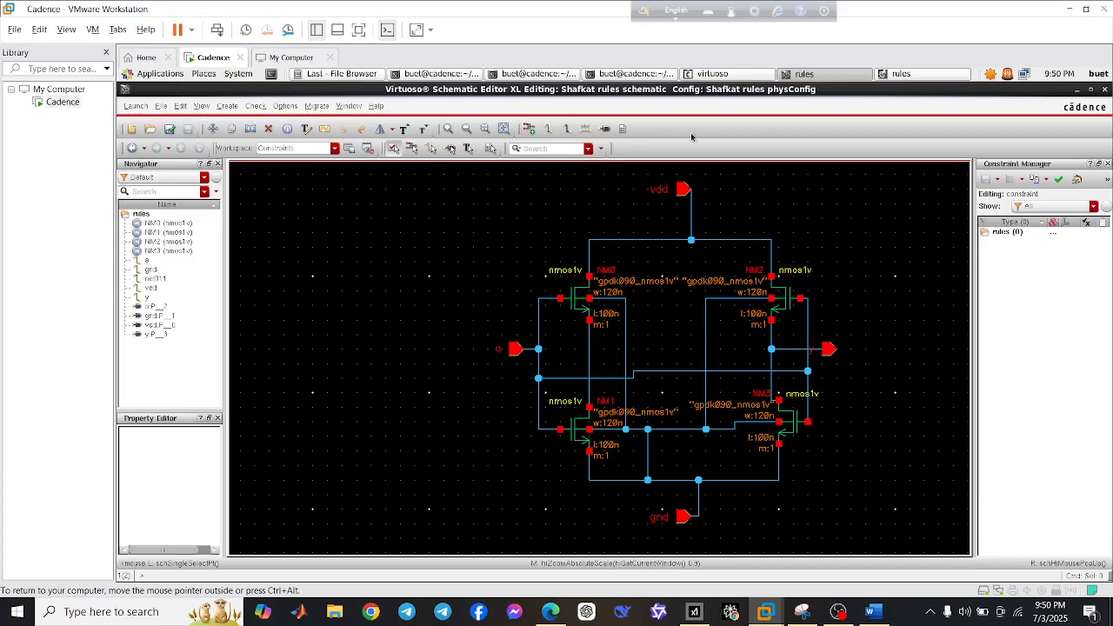
click(902, 74)
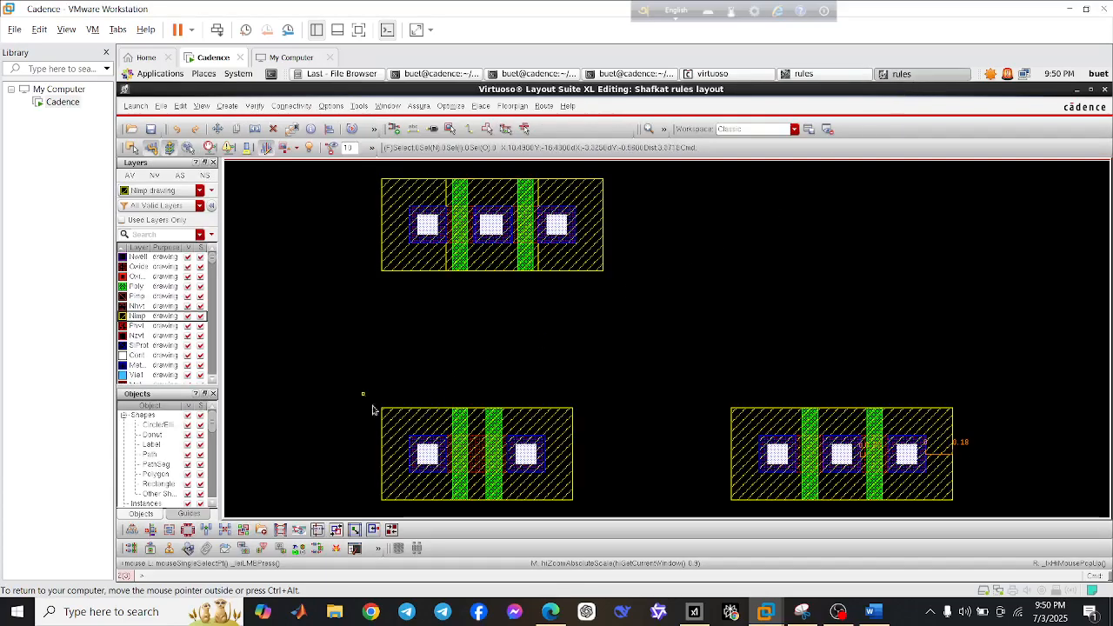
ctrl+scroll(799, 456, down, 2)
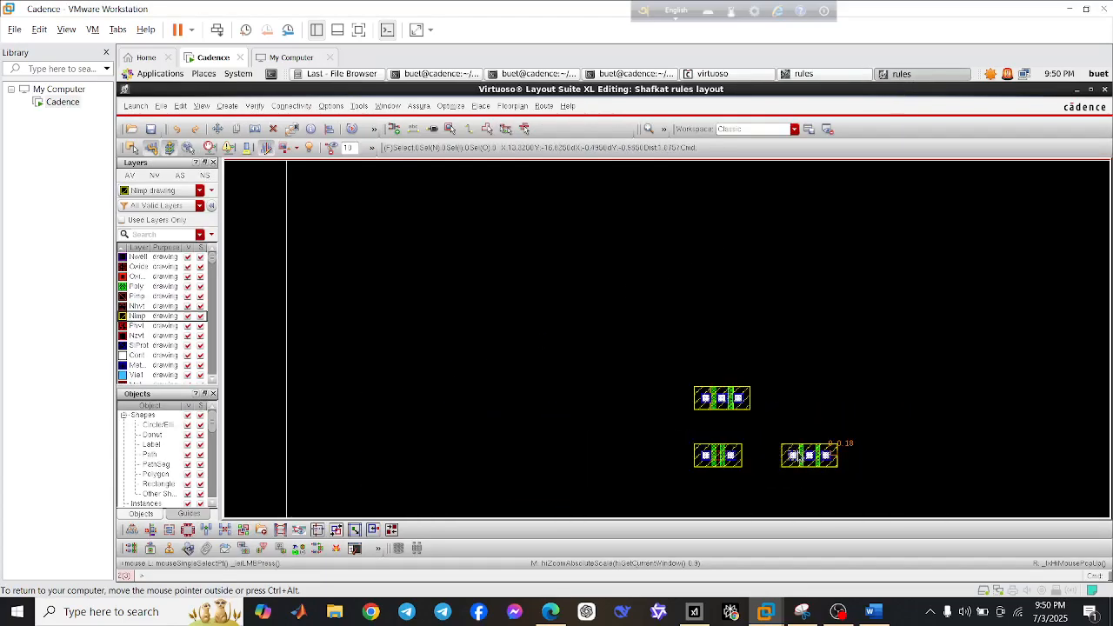
Move both three-contact nmos pairs upward so they sit roughly level, well above the two-contact pair, and clear the rulers
ctrl+scroll(798, 457, up, 2)
drag(743, 415, 904, 491)
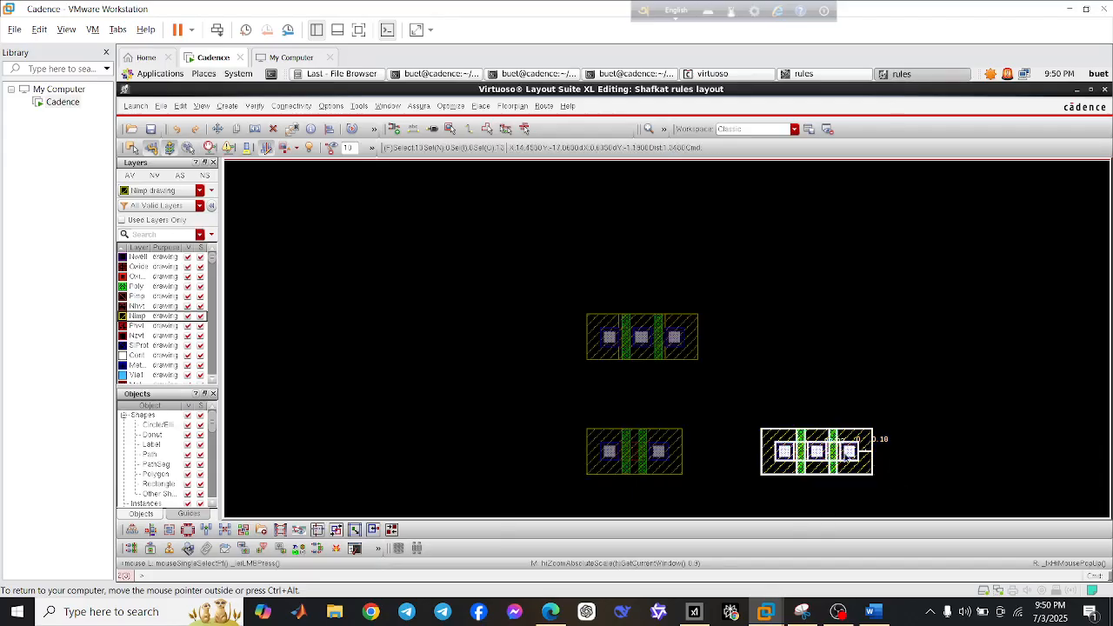
drag(817, 450, 818, 206)
drag(553, 296, 690, 374)
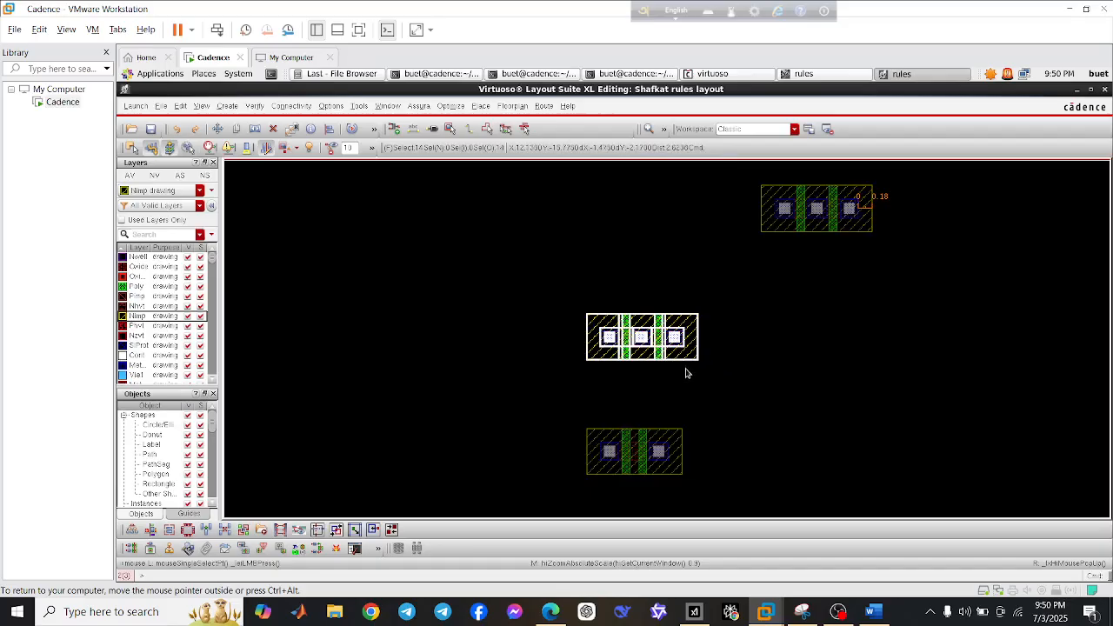
drag(645, 335, 646, 210)
click(628, 482)
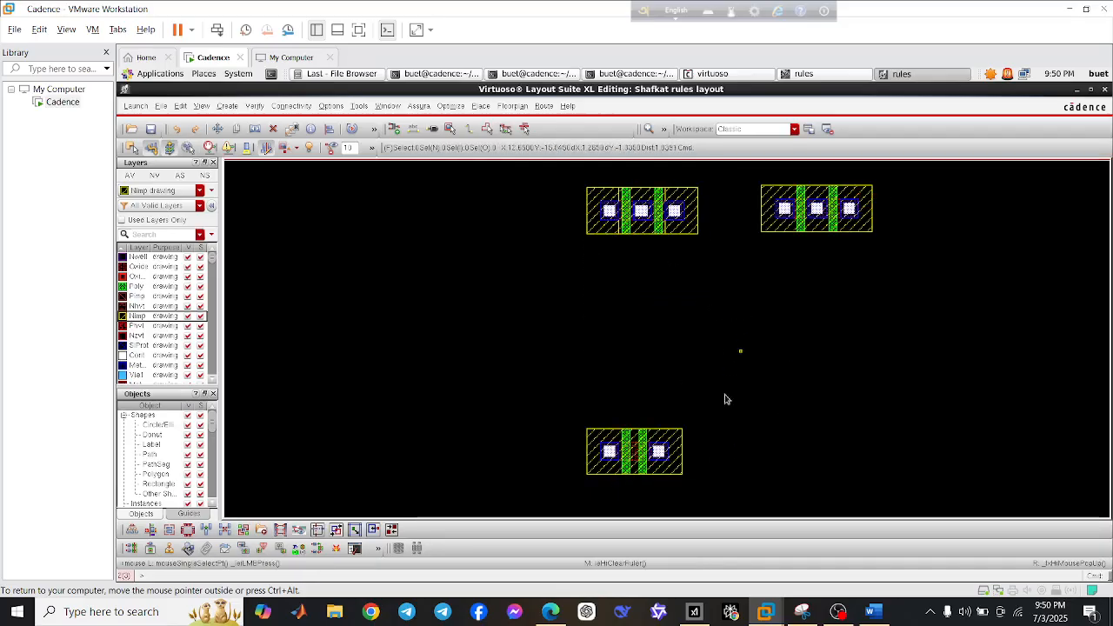
Copy the complete two-contact series nmos pair and place the copy to its right at the same height
ctrl+scroll(620, 483, down, 2)
ctrl+scroll(626, 487, up, 5)
ctrl+scroll(621, 481, down, 2)
drag(537, 387, 771, 499)
key(c)
click(639, 454)
click(973, 417)
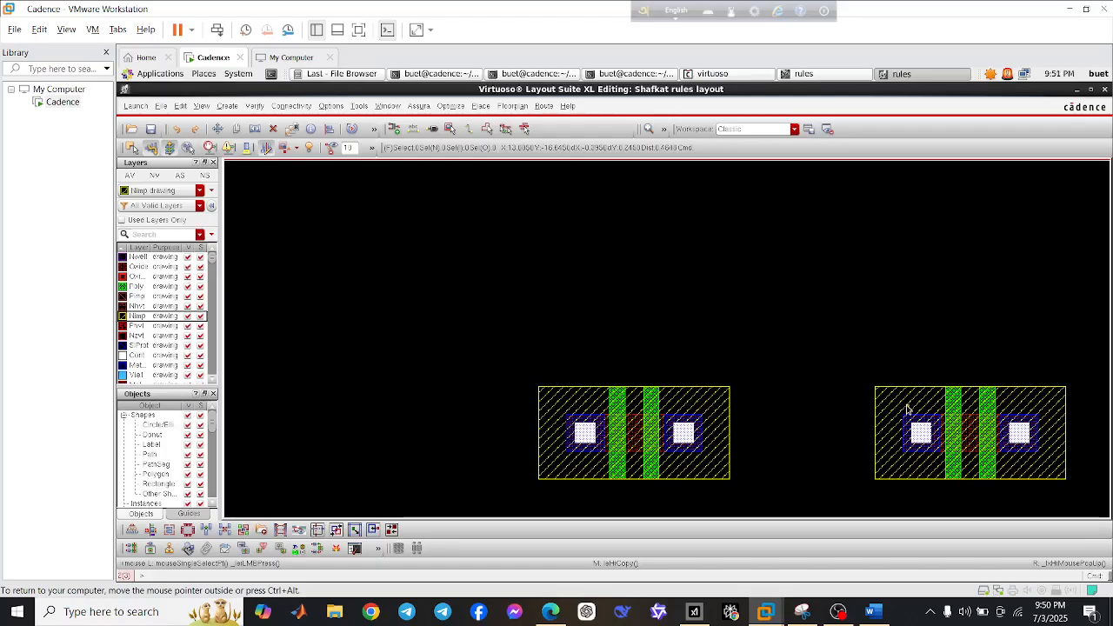
Copy the duplicate pair's two Poly gates and right contact with its Metal1 square, placing them just right of the original pair's right contact
drag(936, 376, 1044, 487)
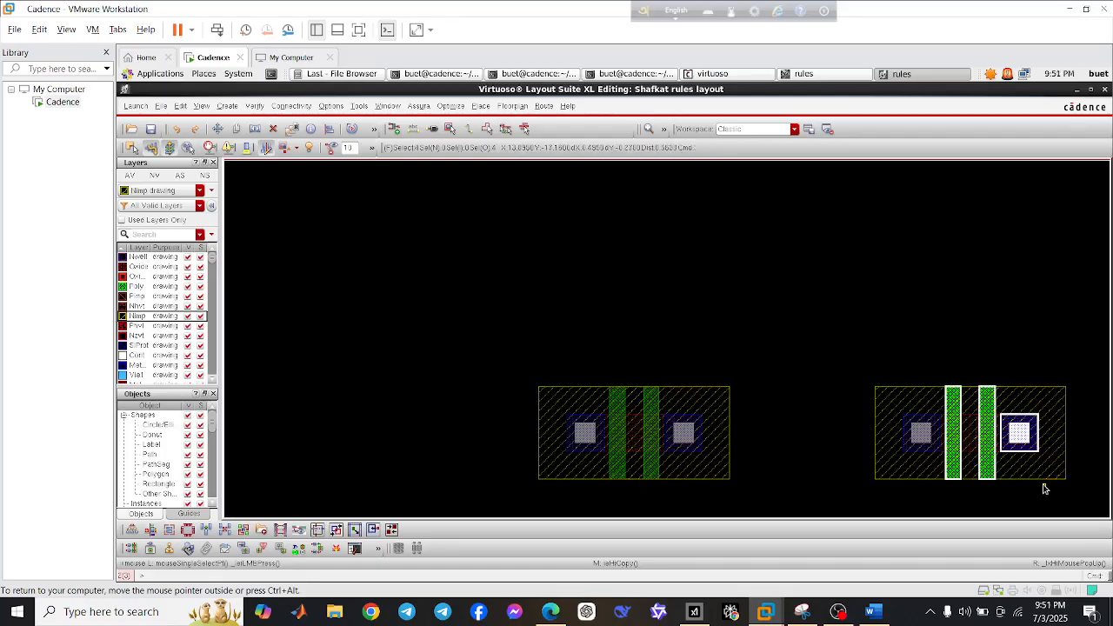
key(c)
click(955, 432)
scroll(719, 435, up, 2)
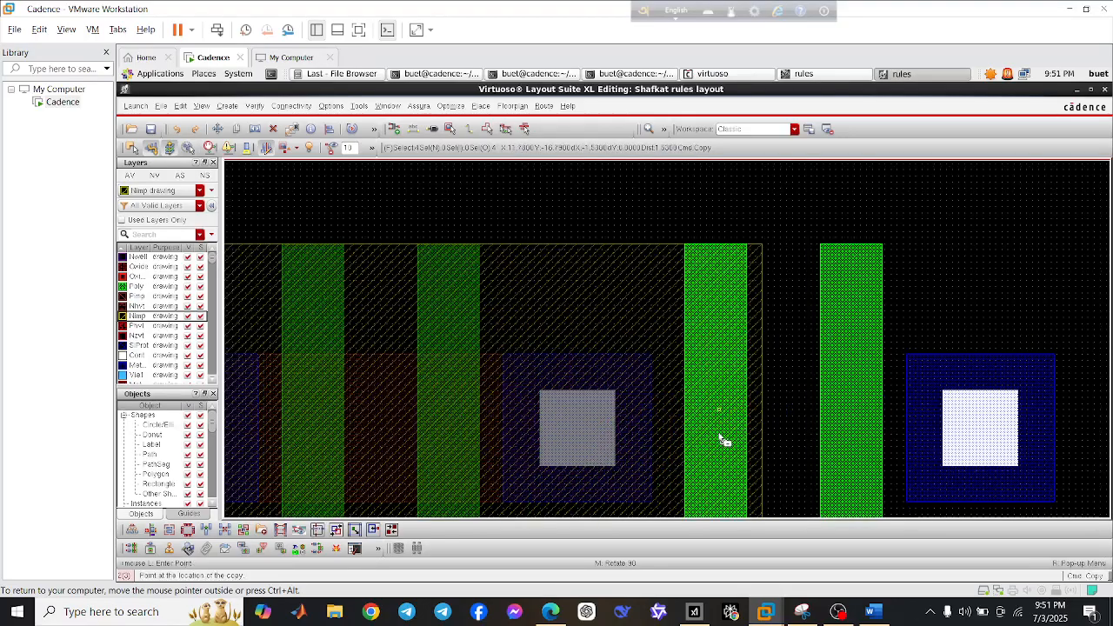
click(719, 439)
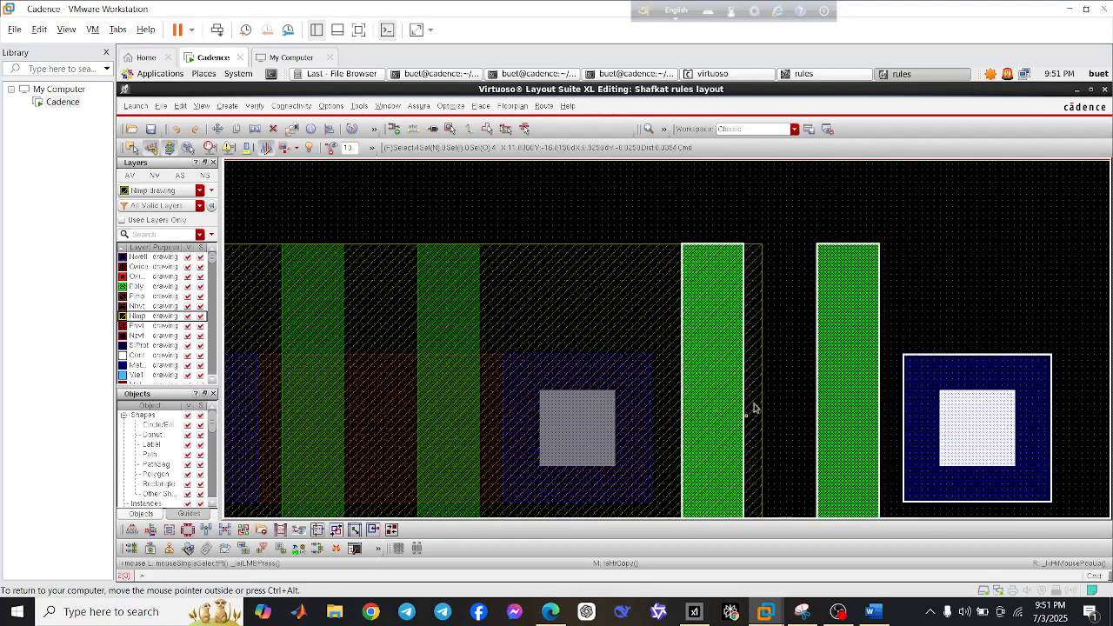
key(f)
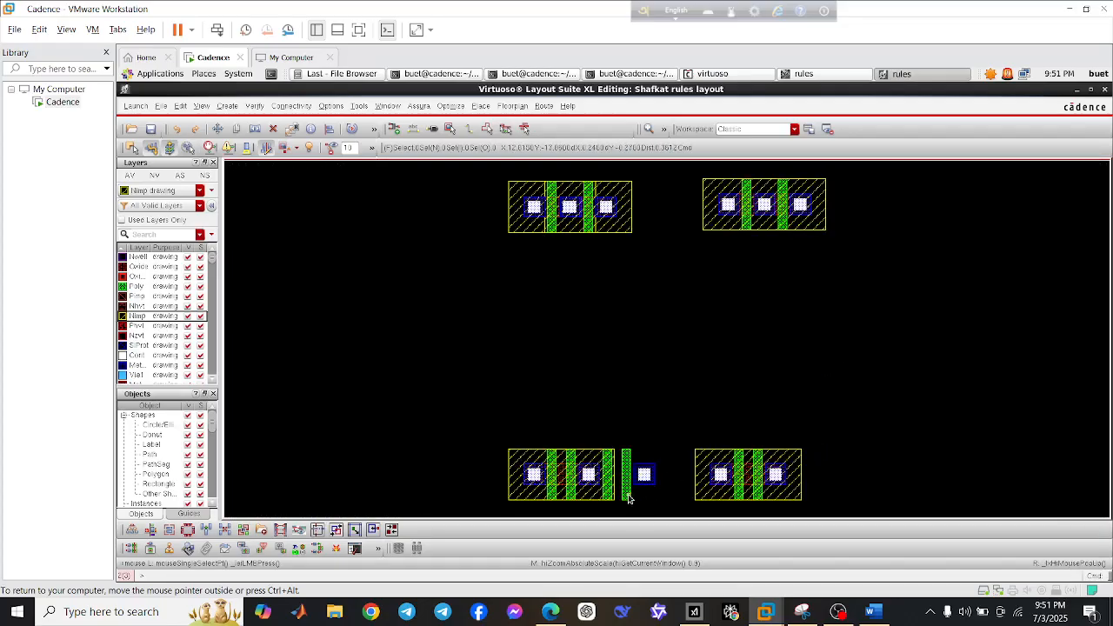
Place a 0.04 horizontal ruler from the original pair's right Metal1 edge toward the nearest copied Poly gate
ctrl+scroll(628, 497, up, 1)
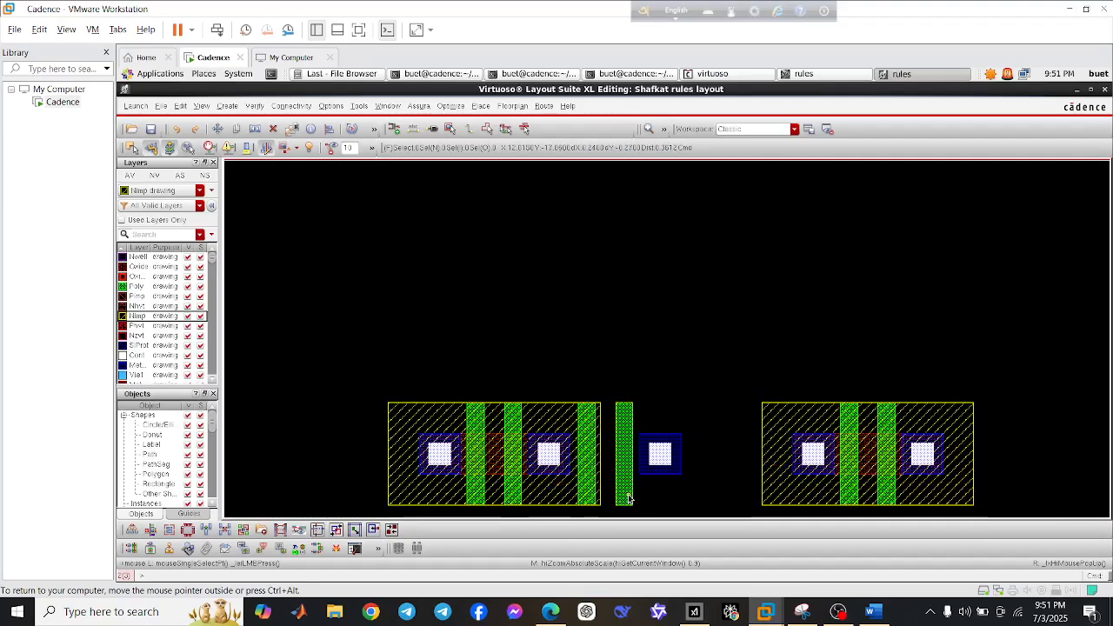
ctrl+scroll(564, 472, up, 3)
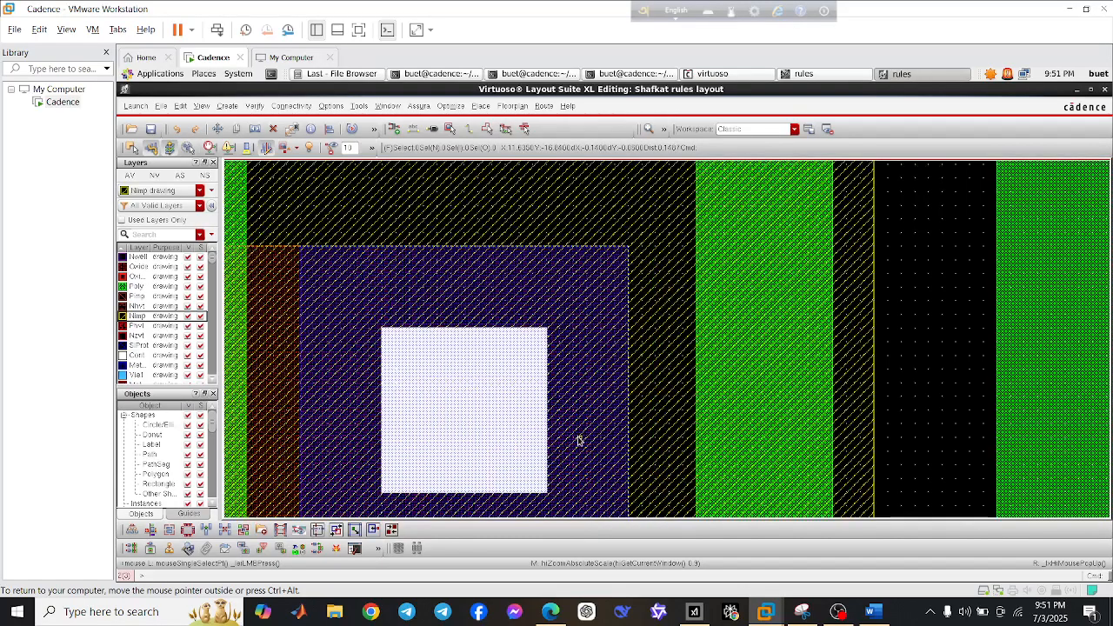
key(k)
click(654, 409)
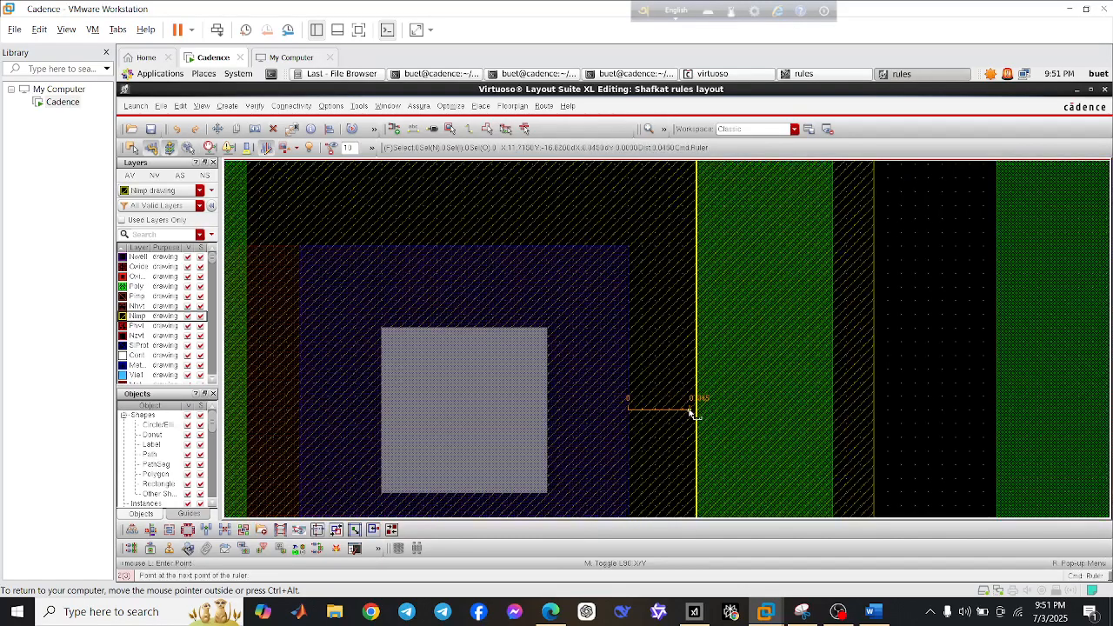
ctrl+scroll(692, 410, up, 2)
click(661, 408)
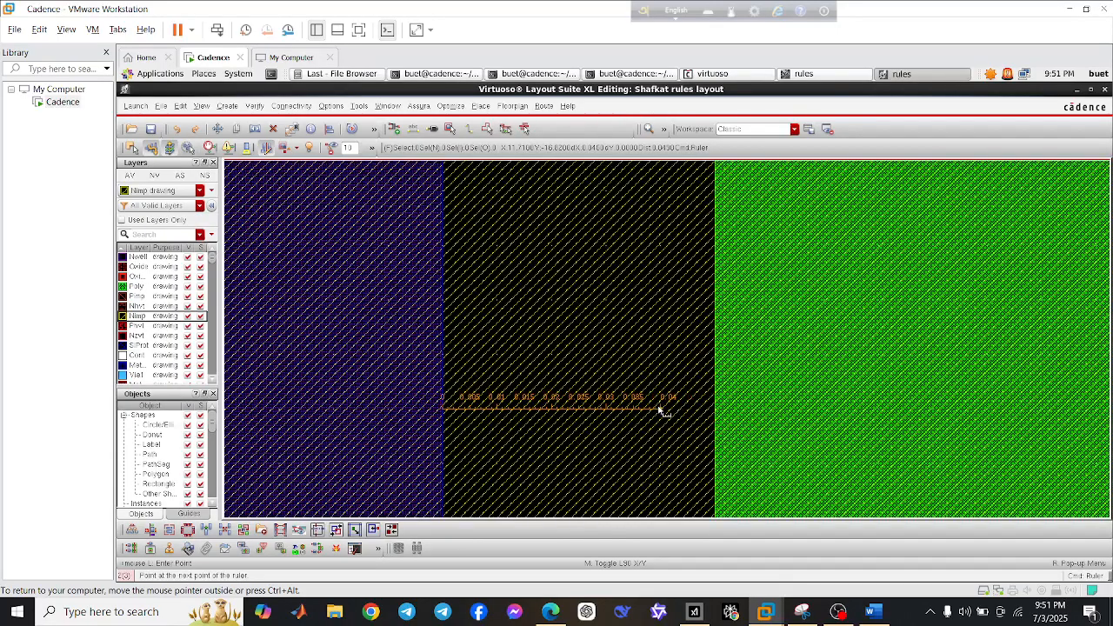
ctrl+scroll(671, 405, down, 4)
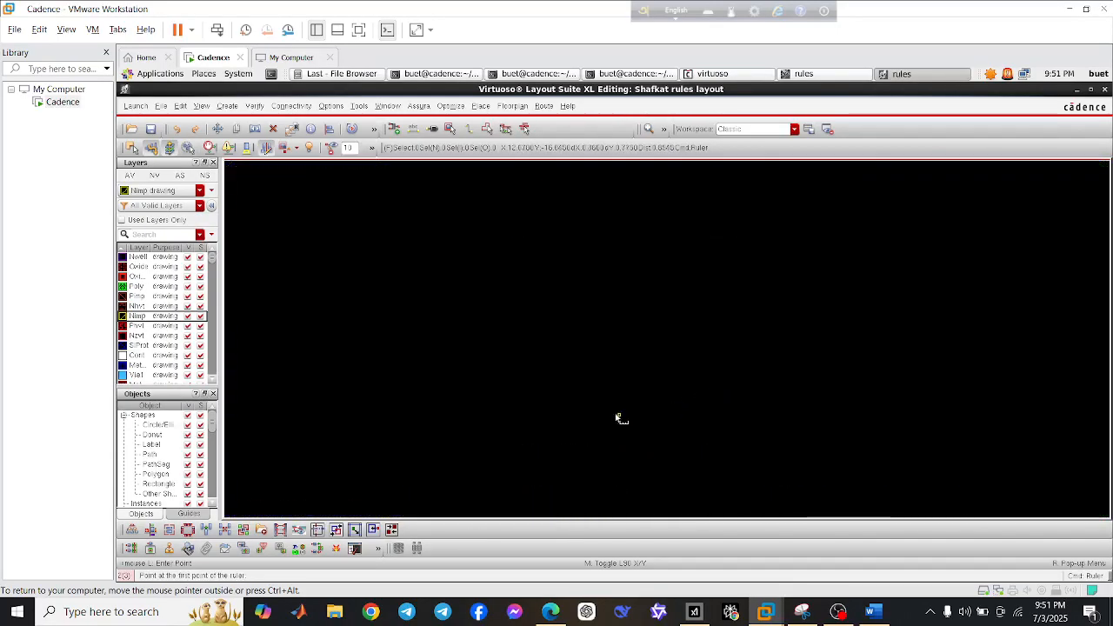
ctrl+scroll(600, 444, up, 5)
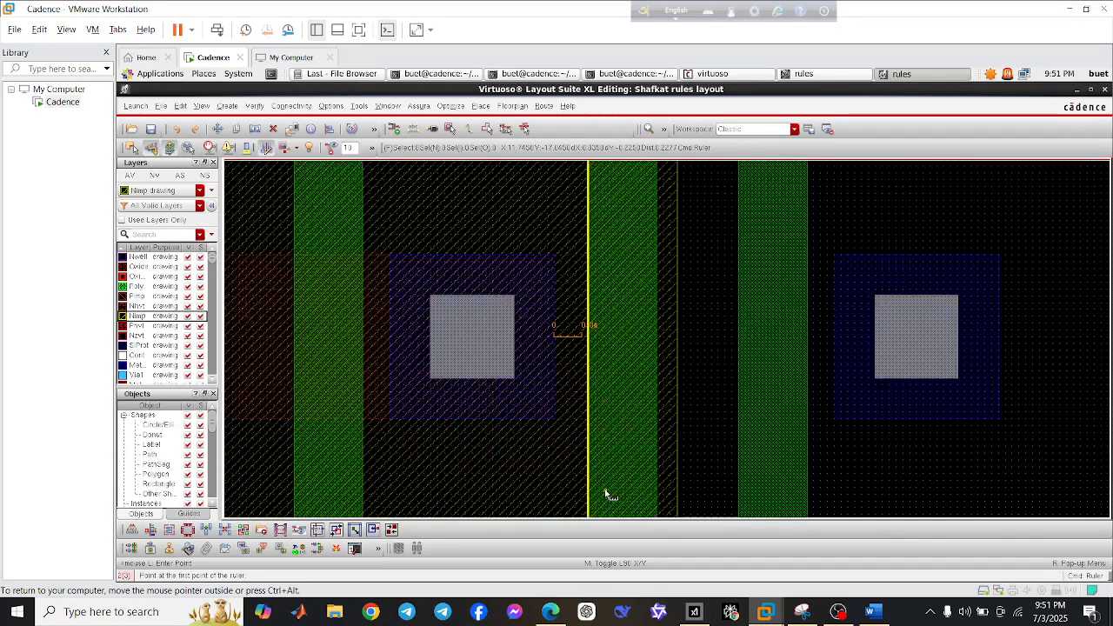
ctrl+scroll(611, 432, down, 2)
key(shift+k)
key(Escape)
Move the two copied Poly gates and their contact inward so the nearest gate meets the end of the 0.04 ruler
drag(586, 265, 810, 494)
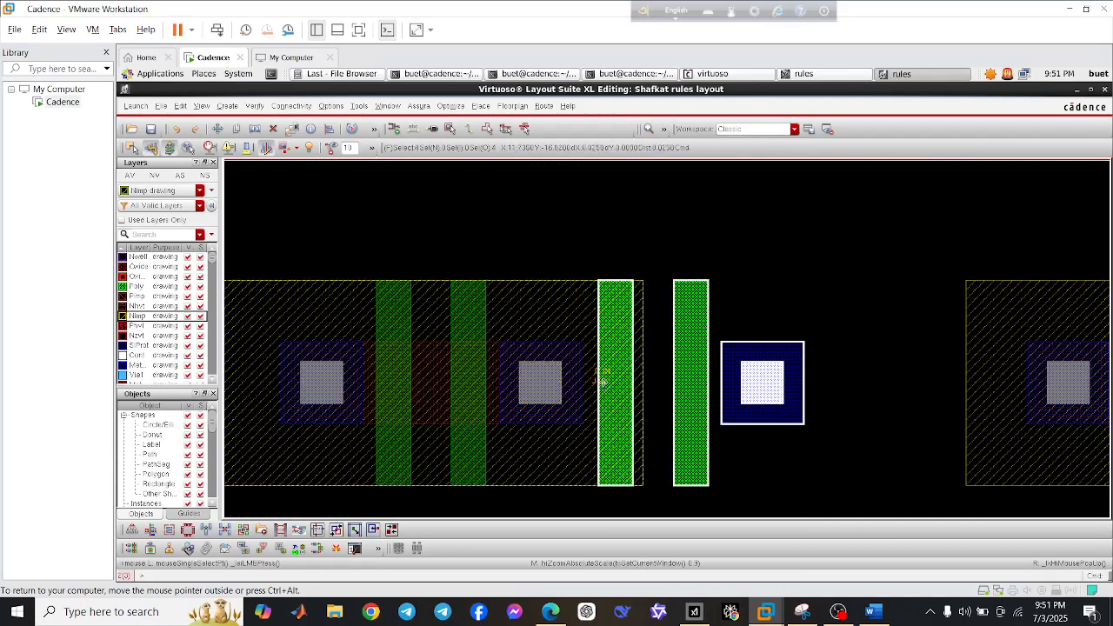
ctrl+scroll(600, 378, up, 4)
key(m)
click(629, 390)
click(615, 386)
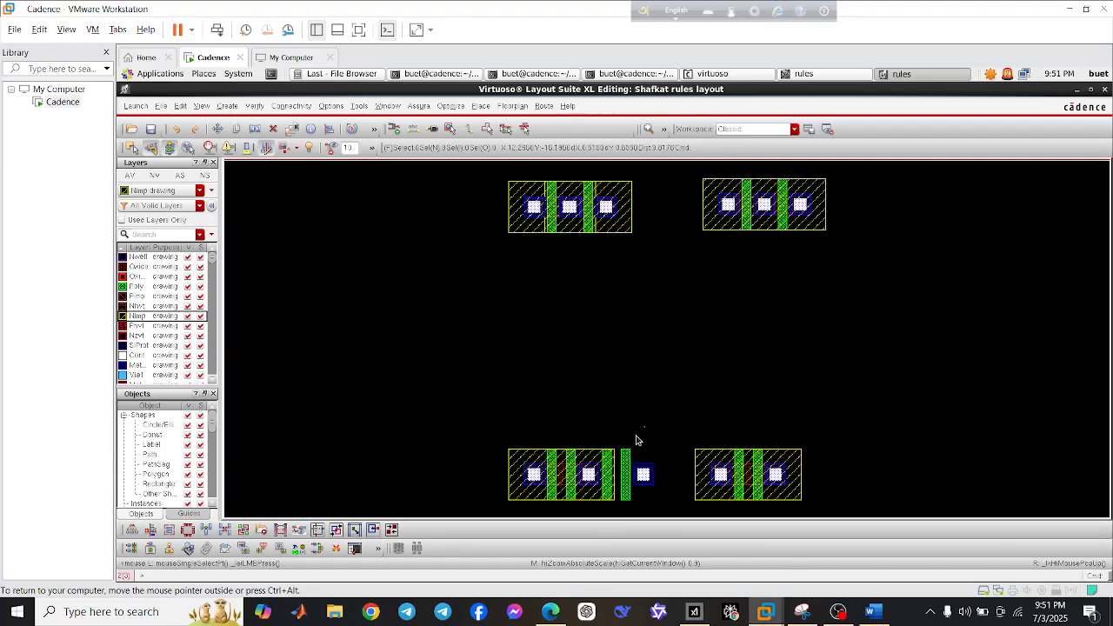
Move the duplicate two-contact nmos pair straight up, clear of the structure being extended
ctrl+scroll(611, 506, up, 2)
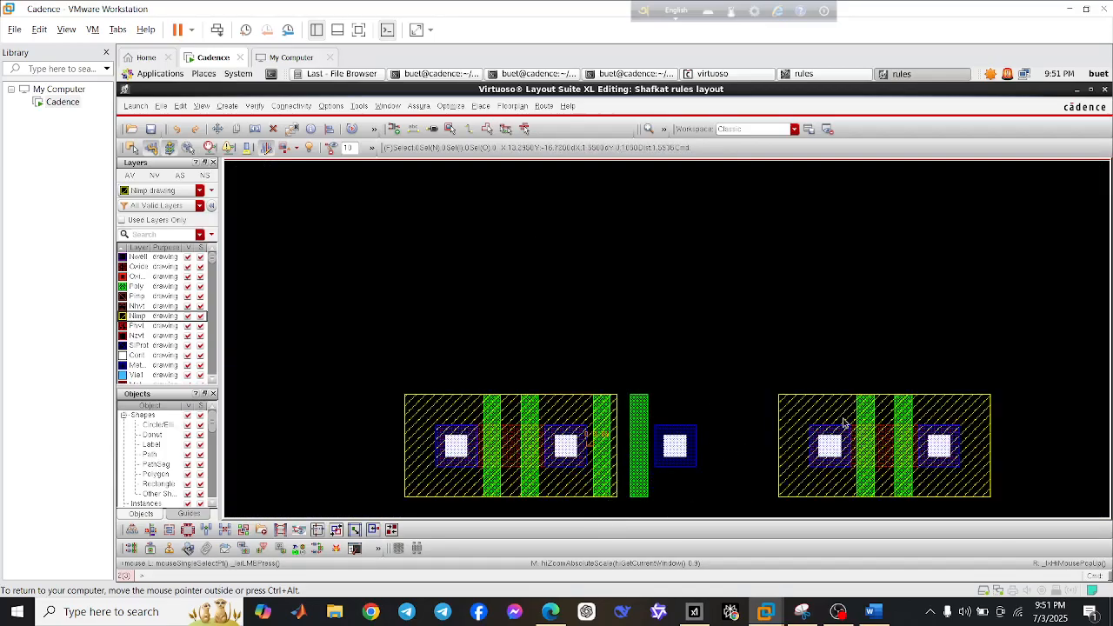
drag(765, 391, 1002, 515)
drag(871, 444, 870, 210)
click(858, 391)
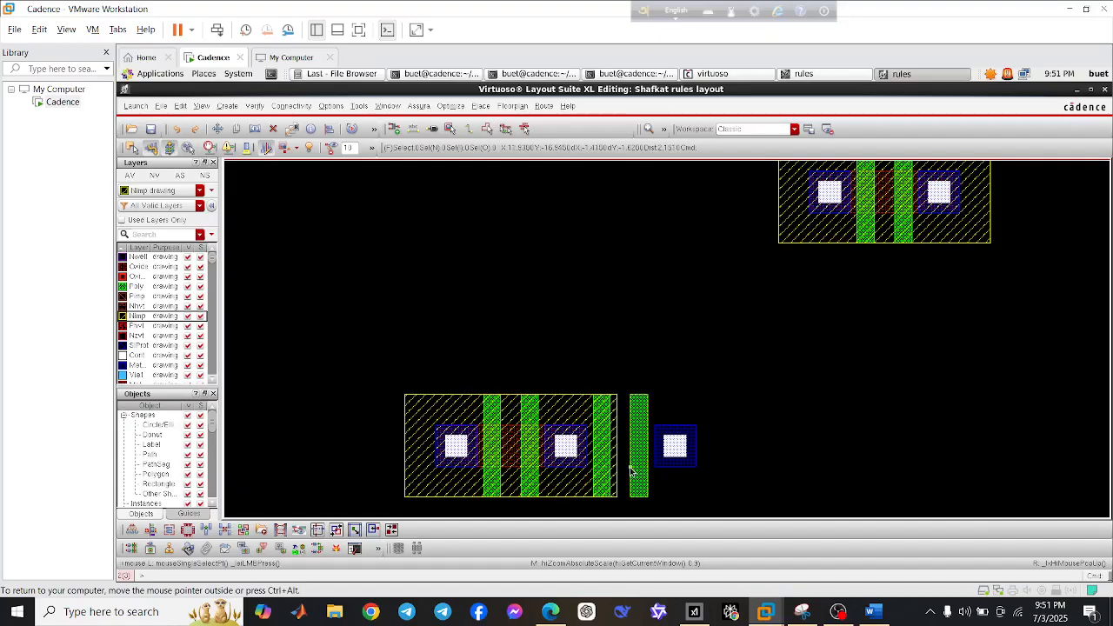
Stretch the Nimp's right edge past the added contact and the Oxide's right edge to that contact's outer Metal1 edge
key(s)
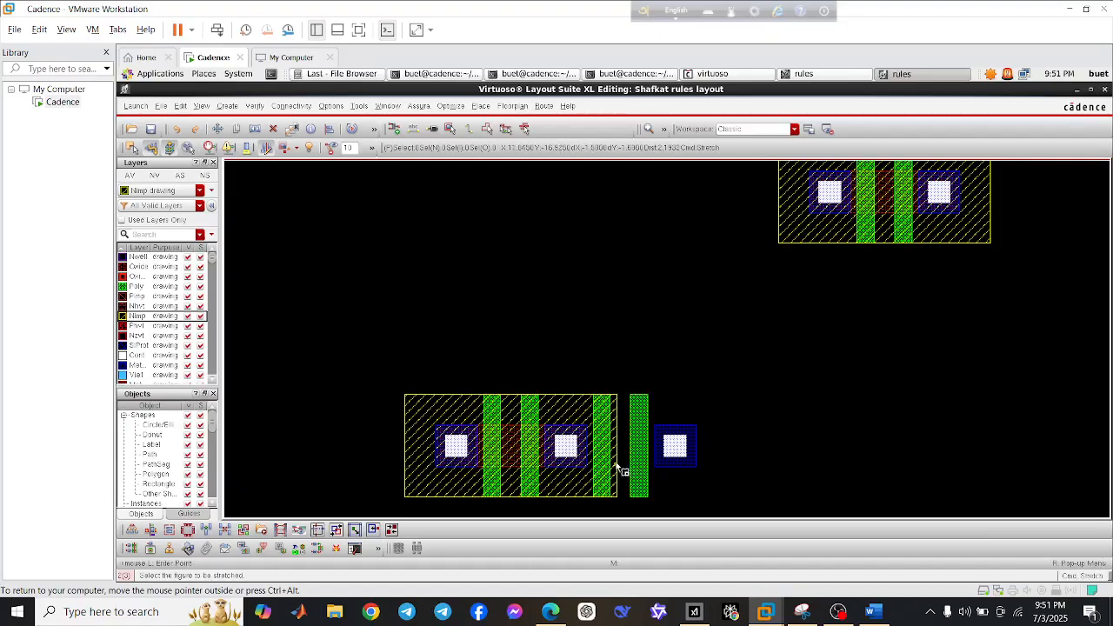
drag(616, 467, 740, 475)
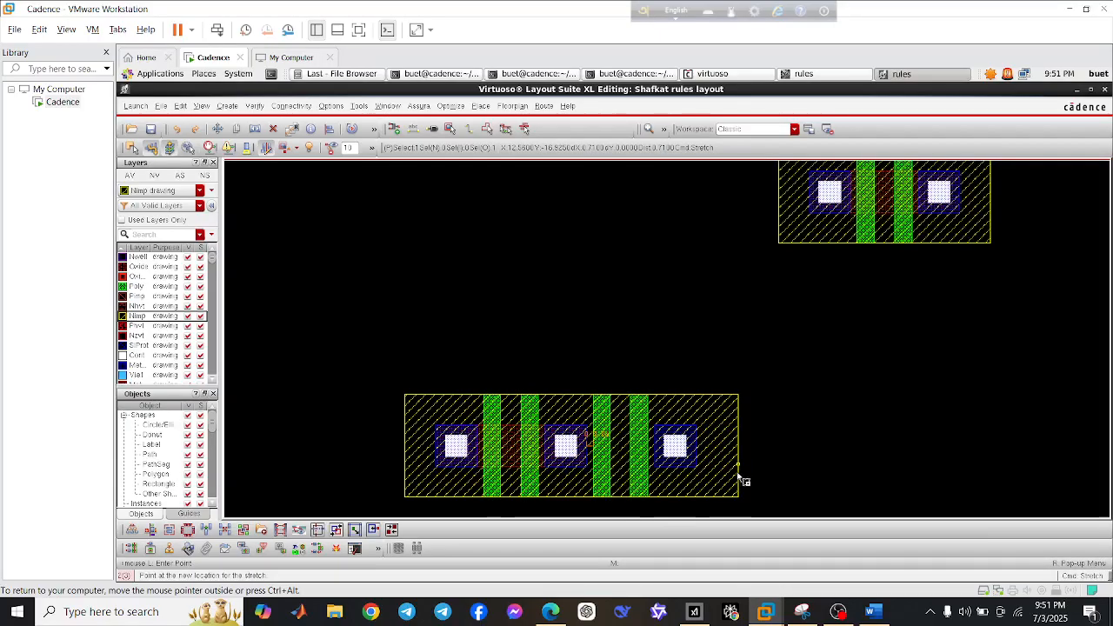
ctrl+scroll(580, 459, up, 3)
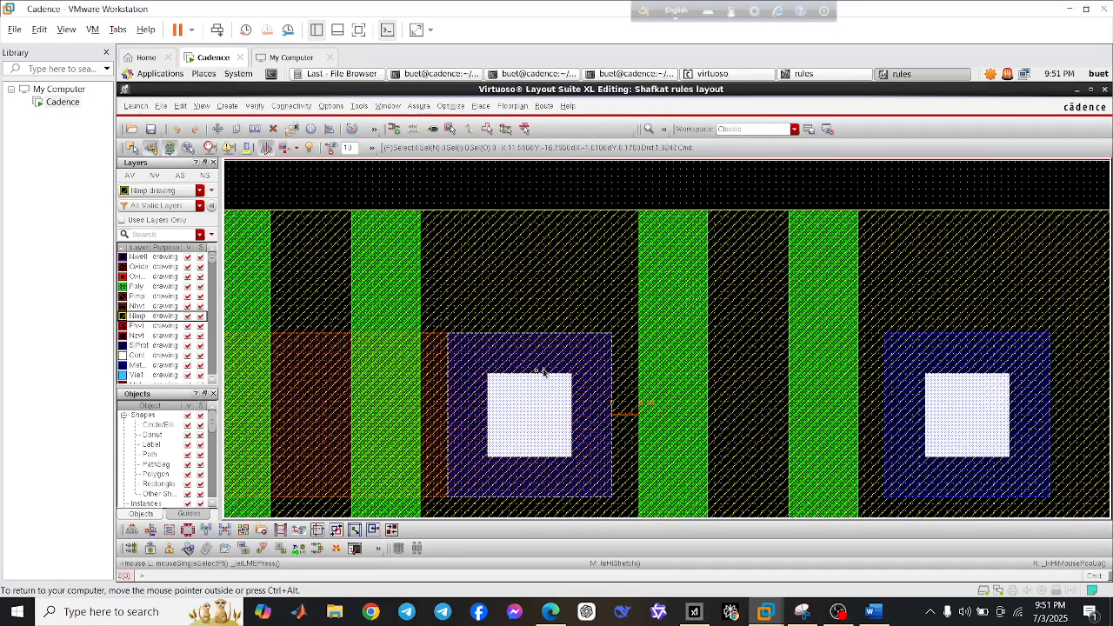
key(s)
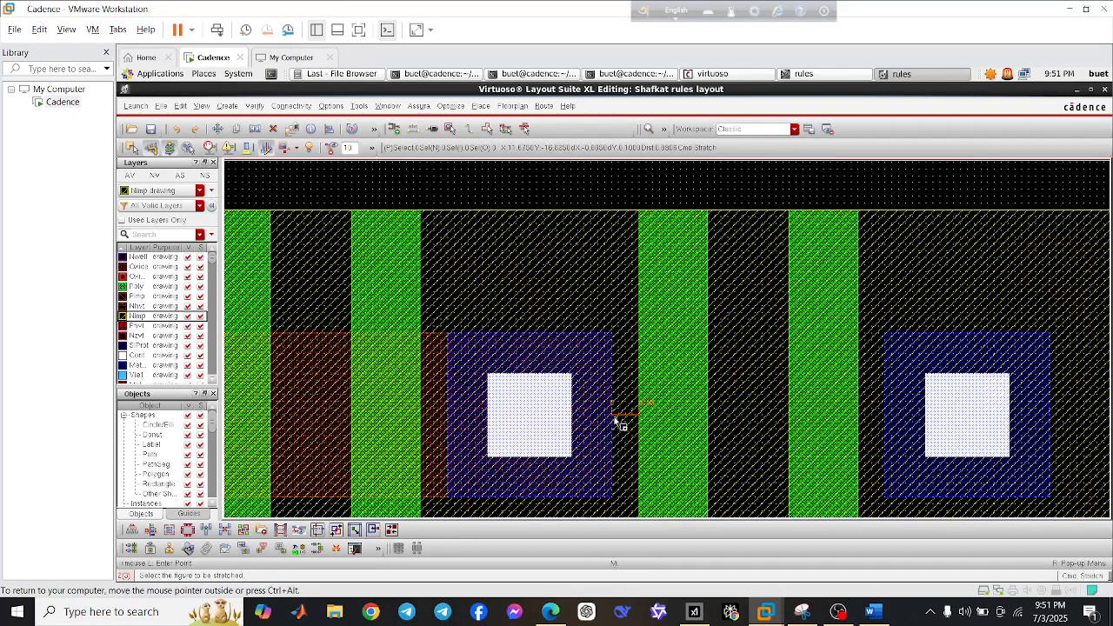
click(613, 422)
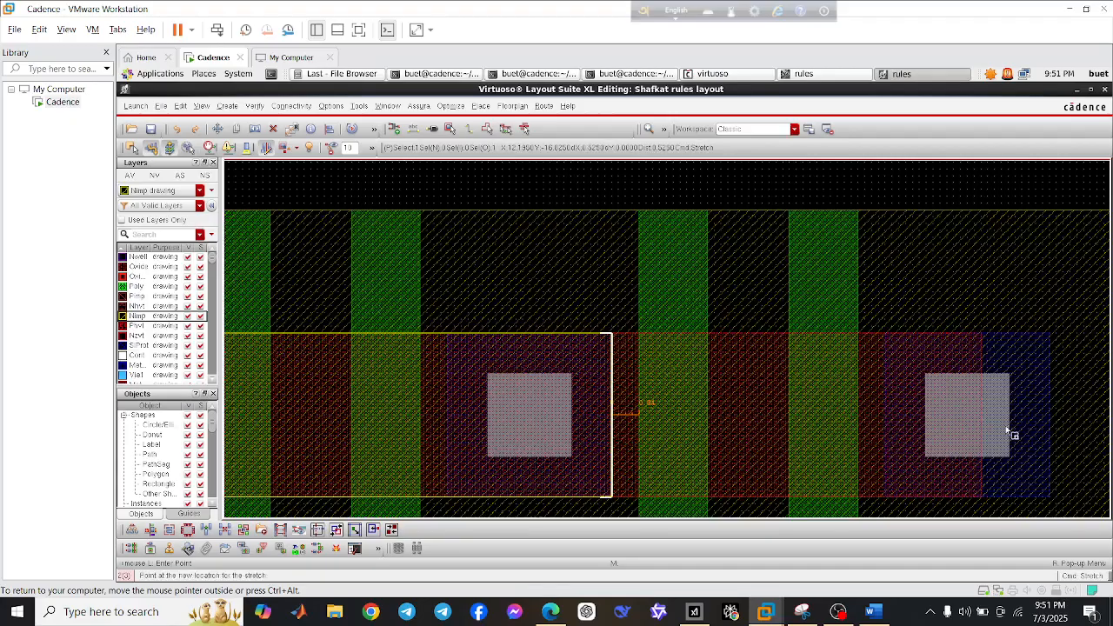
ctrl+scroll(1052, 435, up, 3)
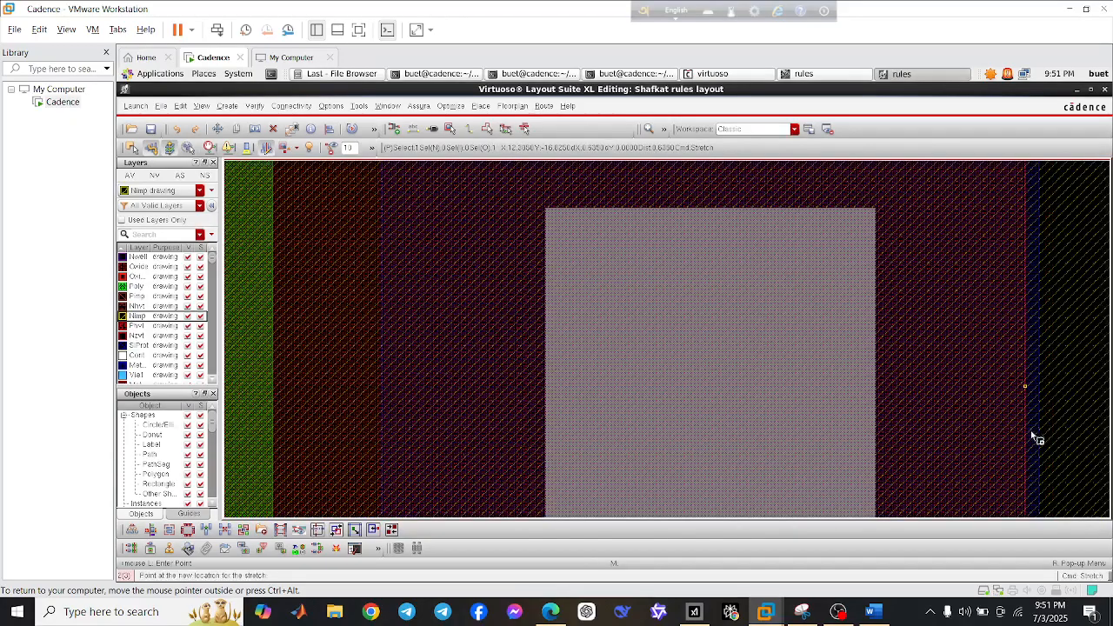
click(1039, 434)
key(f)
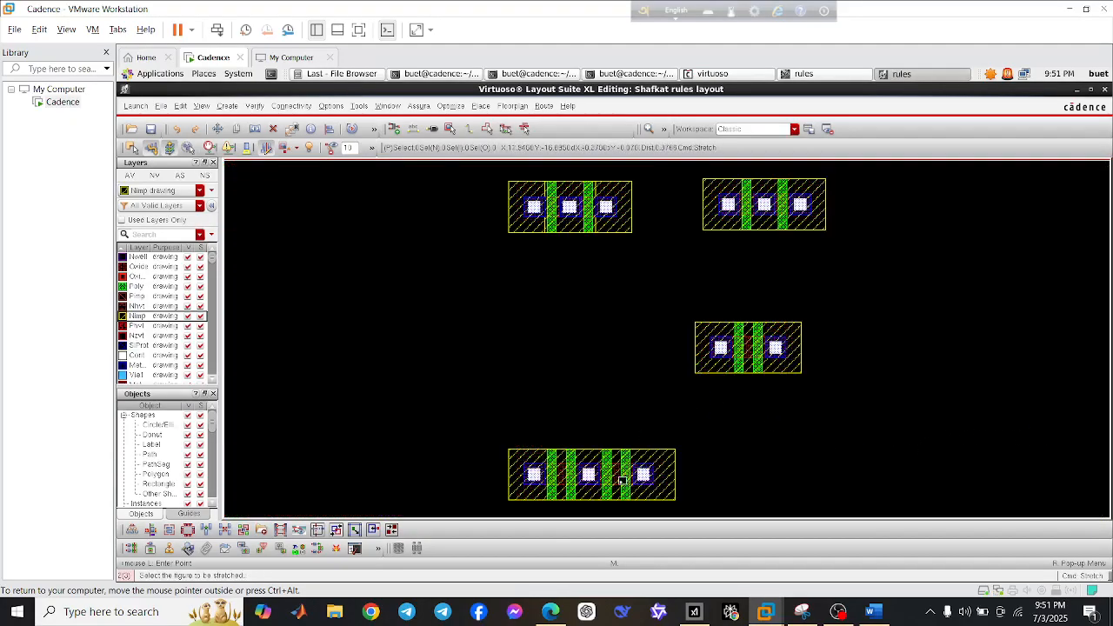
Place a 0.18 horizontal ruler from the added contact's outer Metal1 edge into the extended Nimp
ctrl+scroll(613, 410, up, 4)
ctrl+scroll(686, 469, down, 3)
ctrl+scroll(679, 474, up, 3)
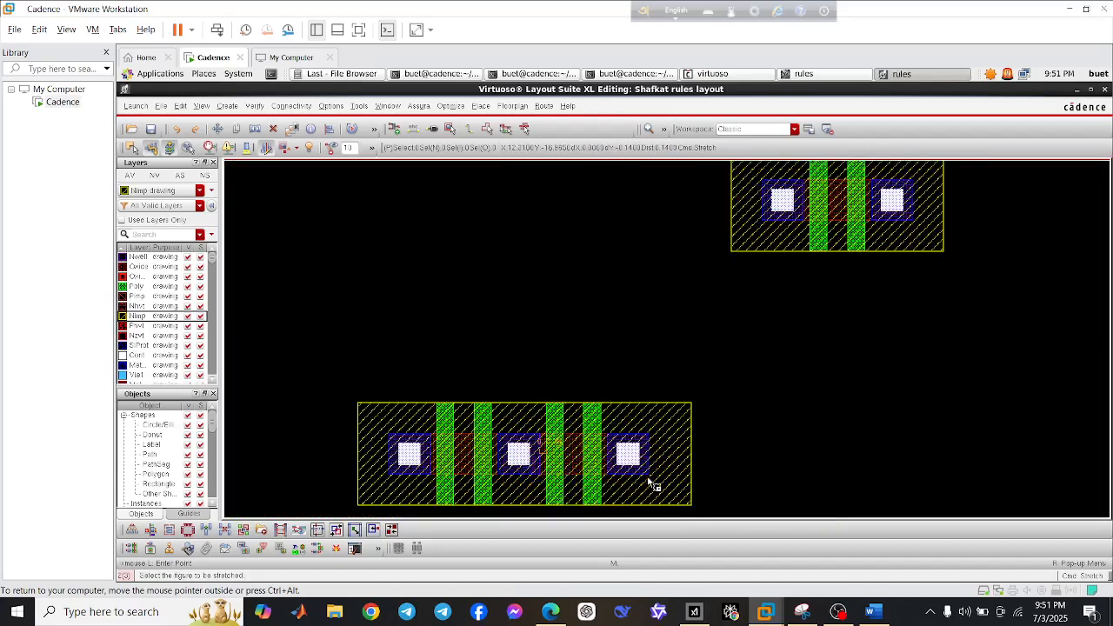
ctrl+scroll(654, 434, up, 2)
key(k)
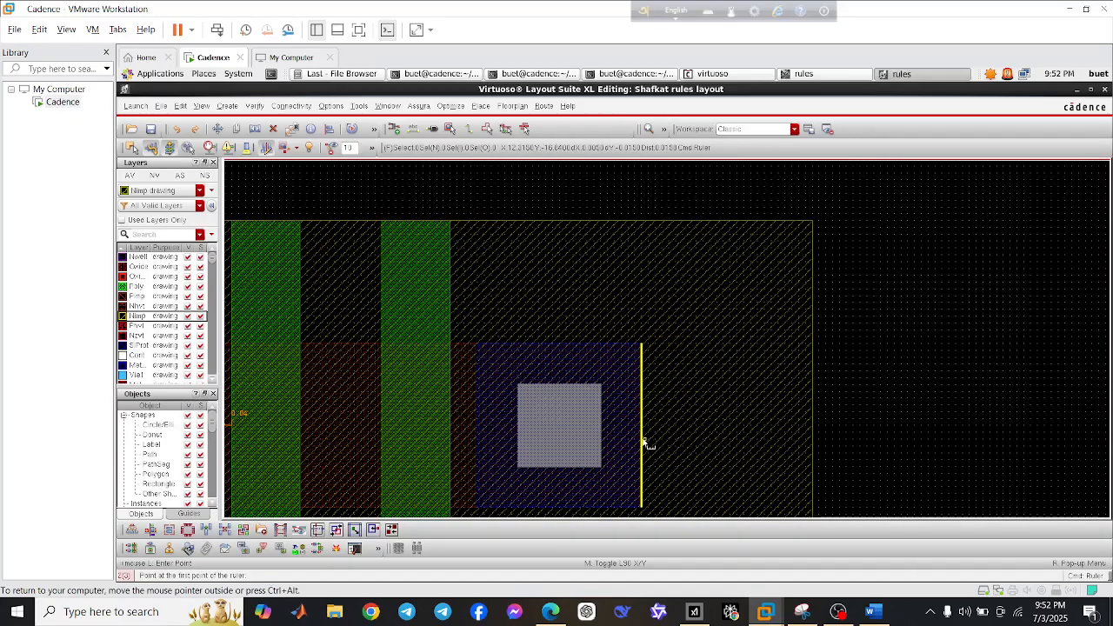
click(642, 428)
ctrl+scroll(731, 446, up, 2)
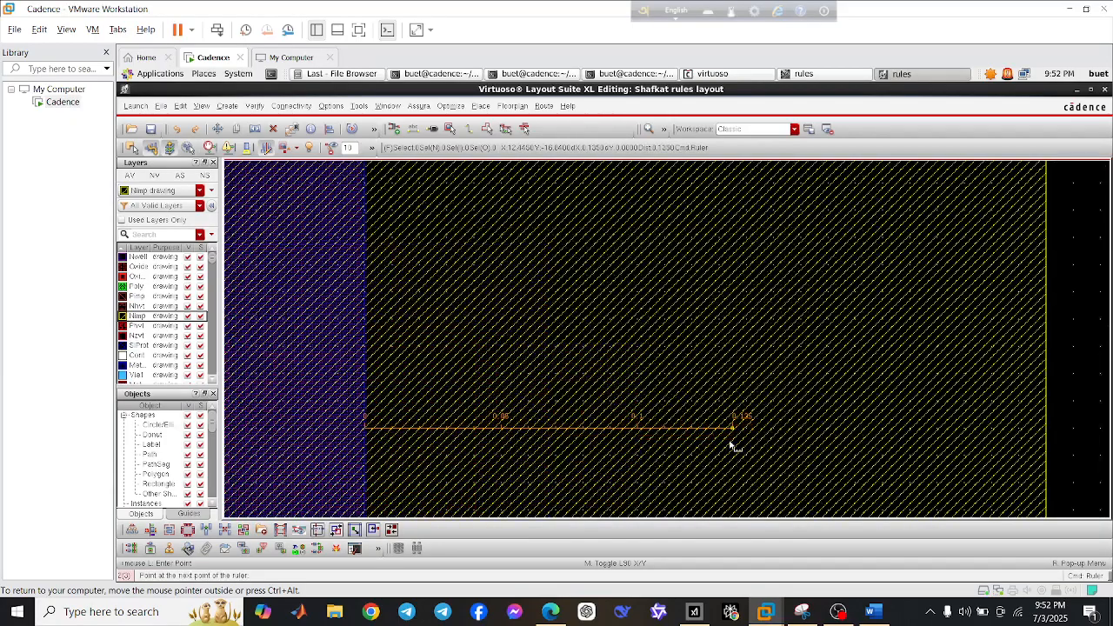
click(855, 428)
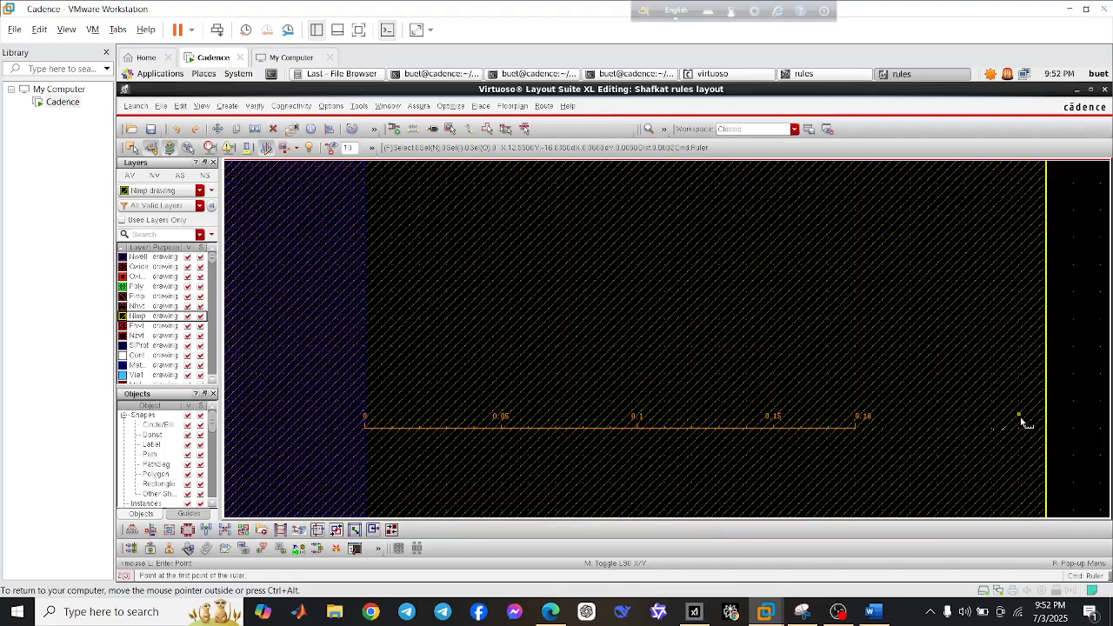
Stretch the extended four-gate structure's right Nimp edge inward to the end of the 0.18 ruler
key(s)
click(1046, 427)
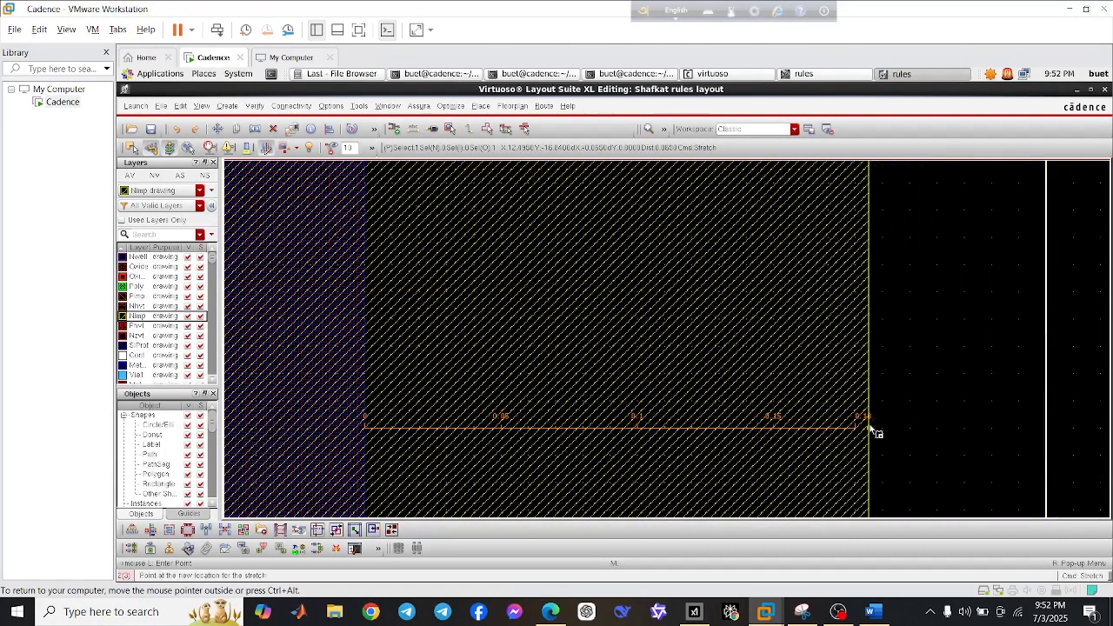
click(857, 429)
key(f)
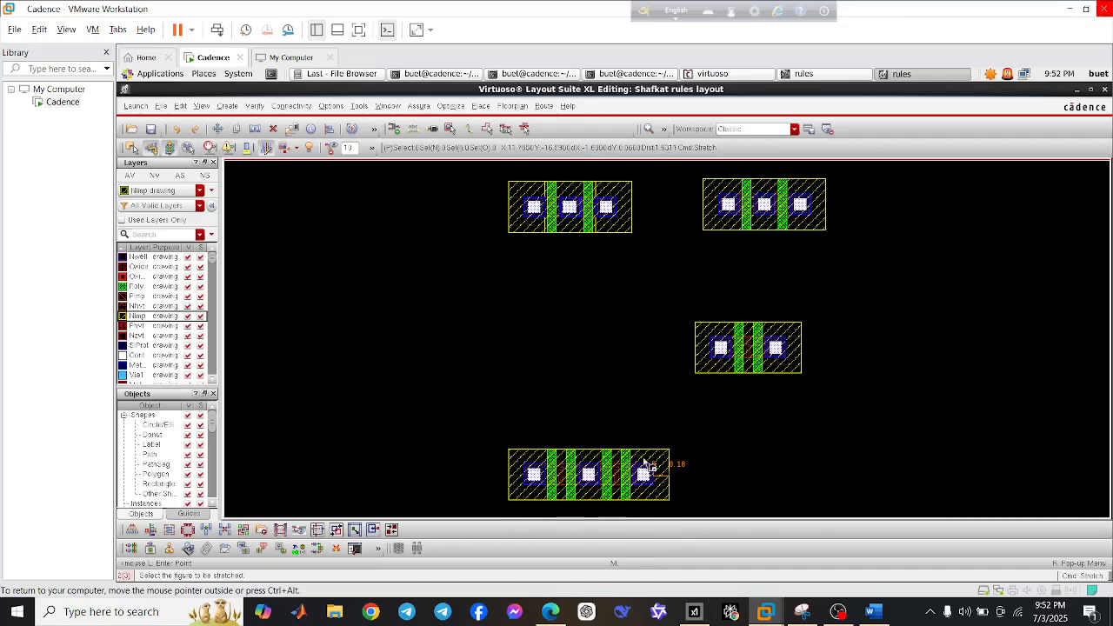
key(Escape)
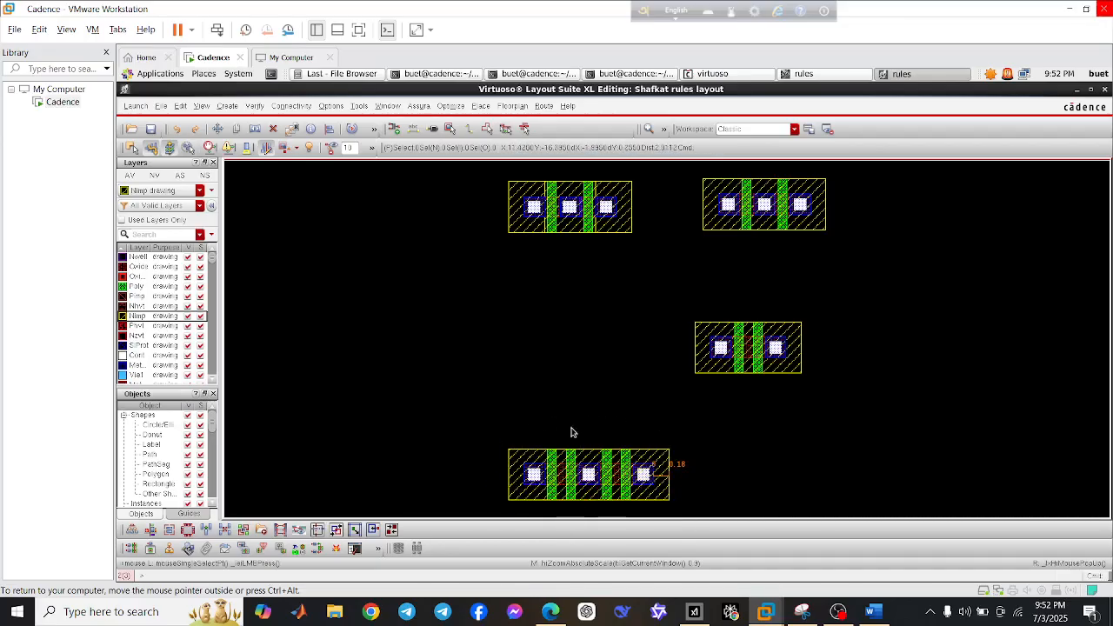